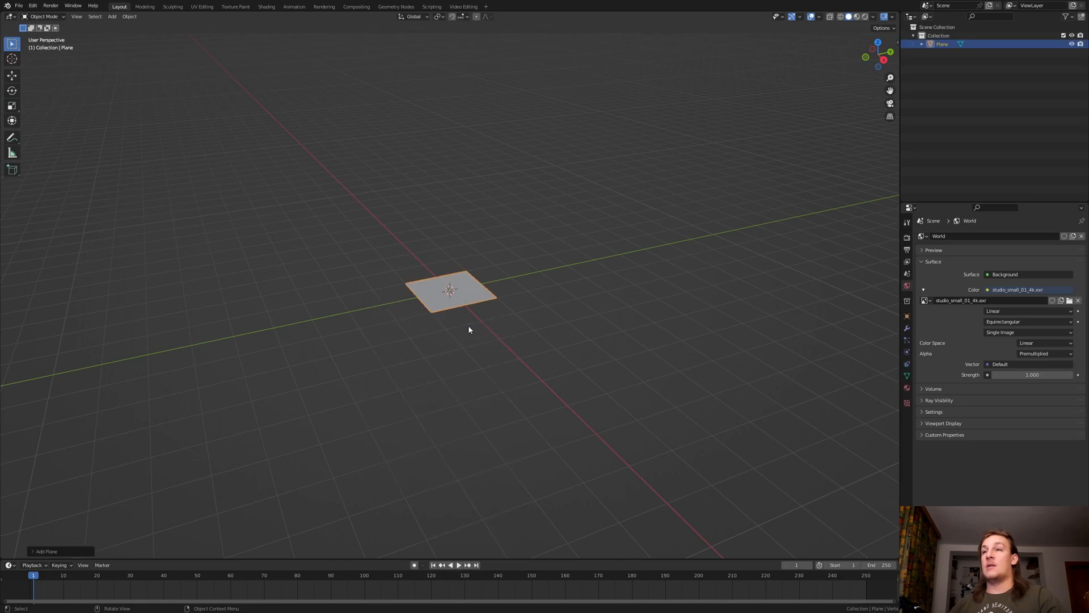
- Switch to the Geometry Nodes workspace and join the spreadsheet area into the 3D viewport
click(396, 7)
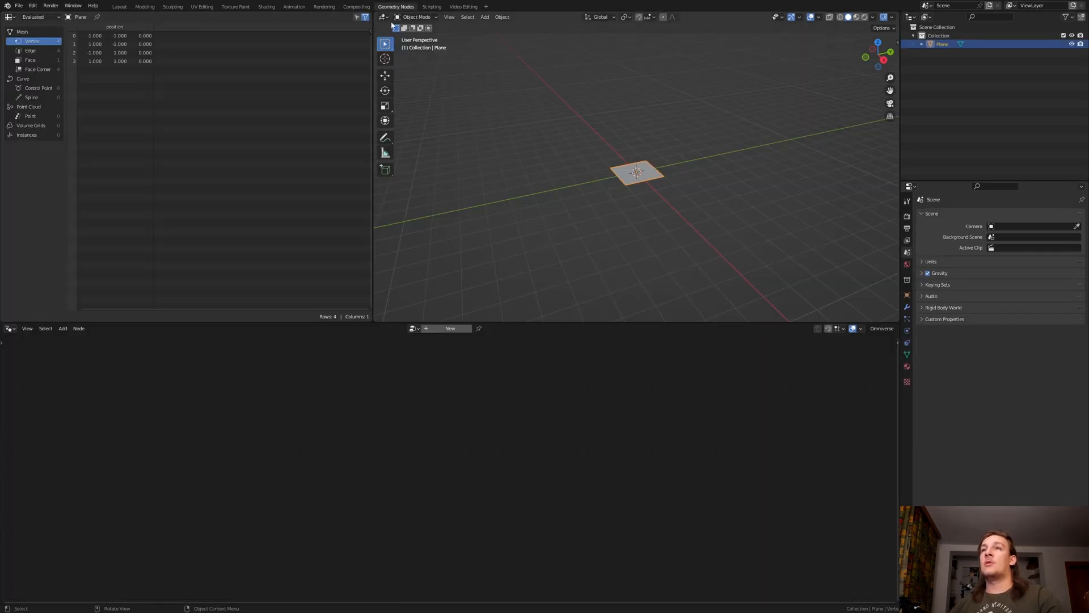
right_click(372, 133)
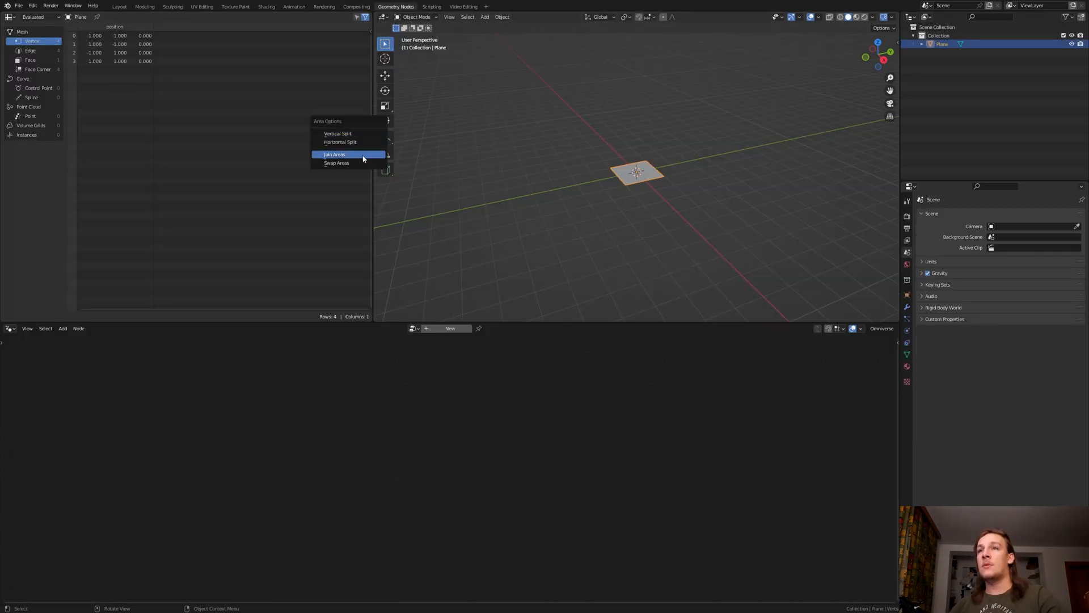
click(340, 151)
click(327, 165)
- Create a new geometry node tree on the plane and delete its Group Input node
click(448, 327)
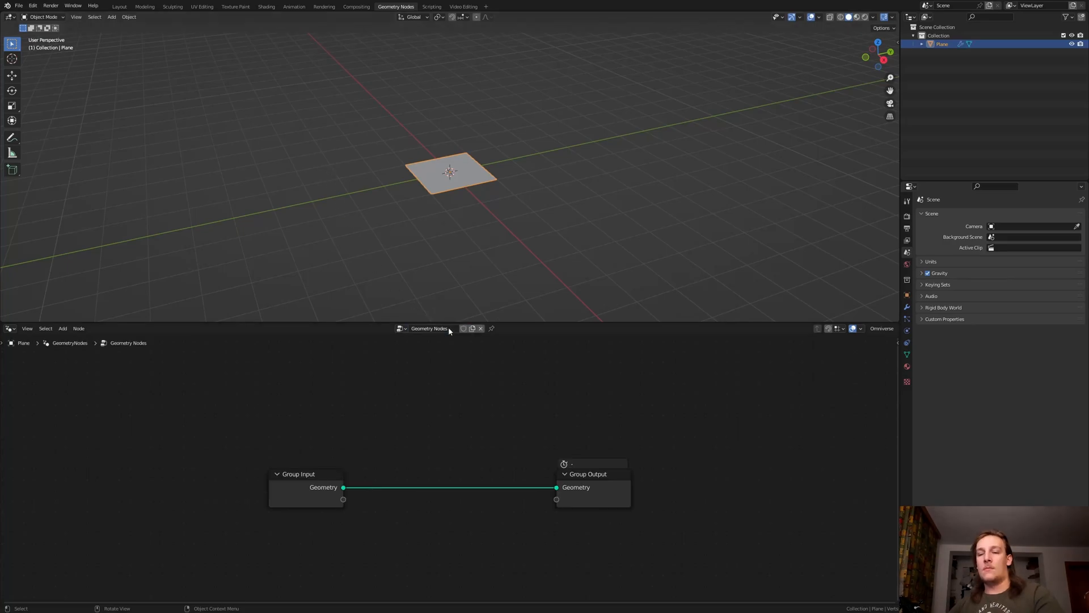
click(297, 492)
key(x)
- Add a Volume Cube node and connect its Volume output to the Group Output's Geometry
key(shift+a)
click(295, 420)
text(vol)
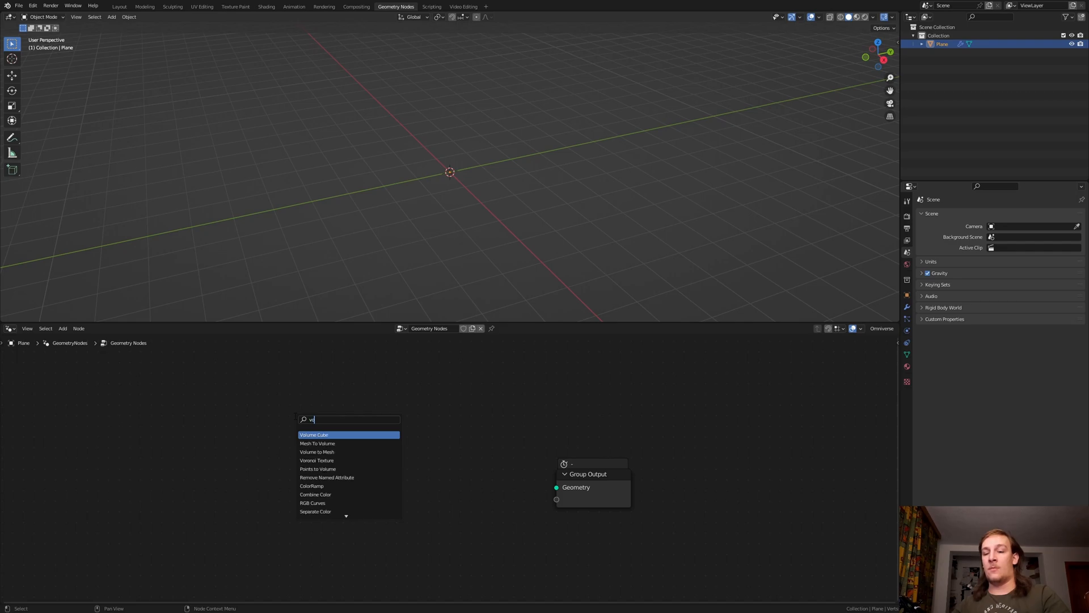
click(332, 435)
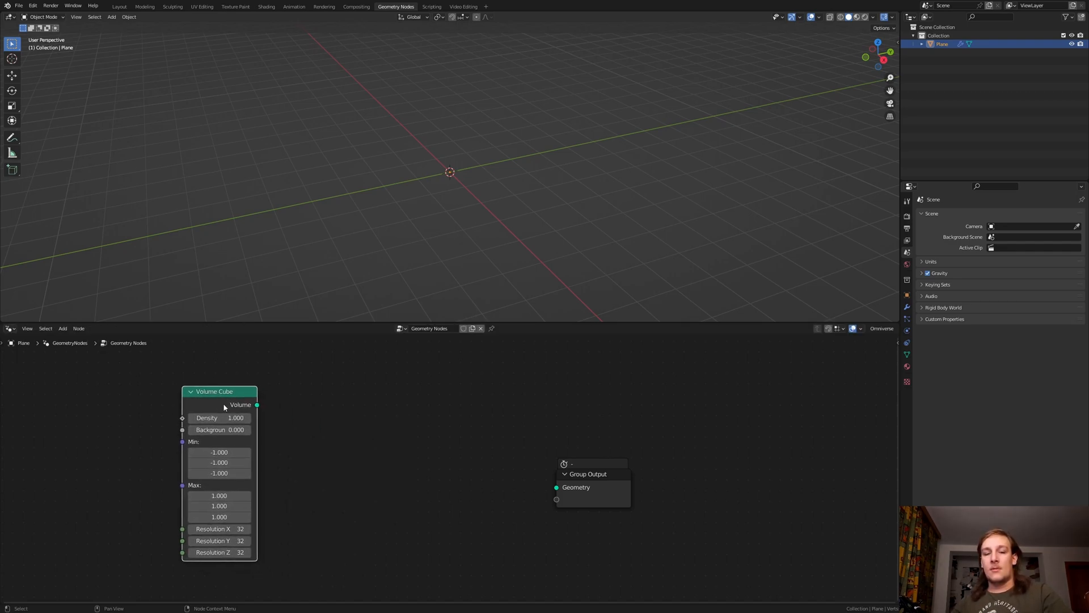
alt+shift+click(236, 404)
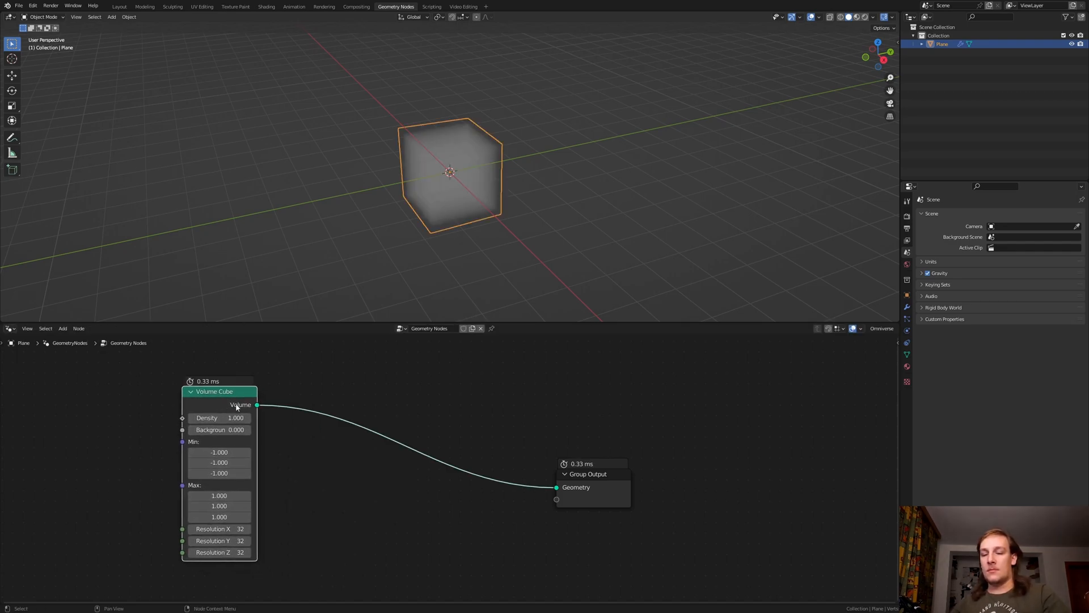
- Insert a Volume to Mesh node between the Volume Cube and the Group Output
key(shift+a)
click(237, 406)
text(volum)
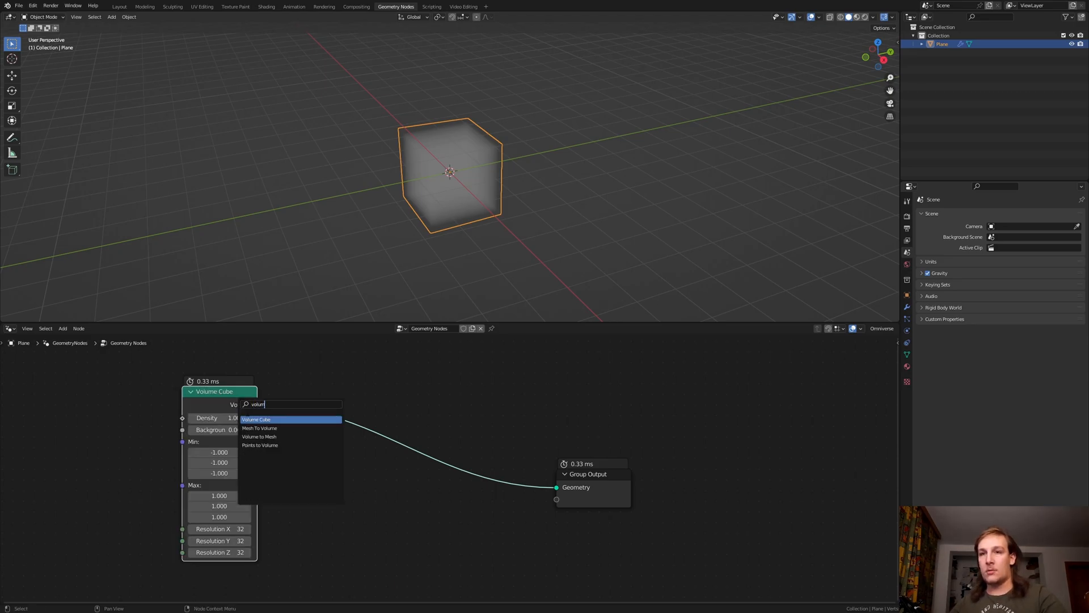
click(281, 436)
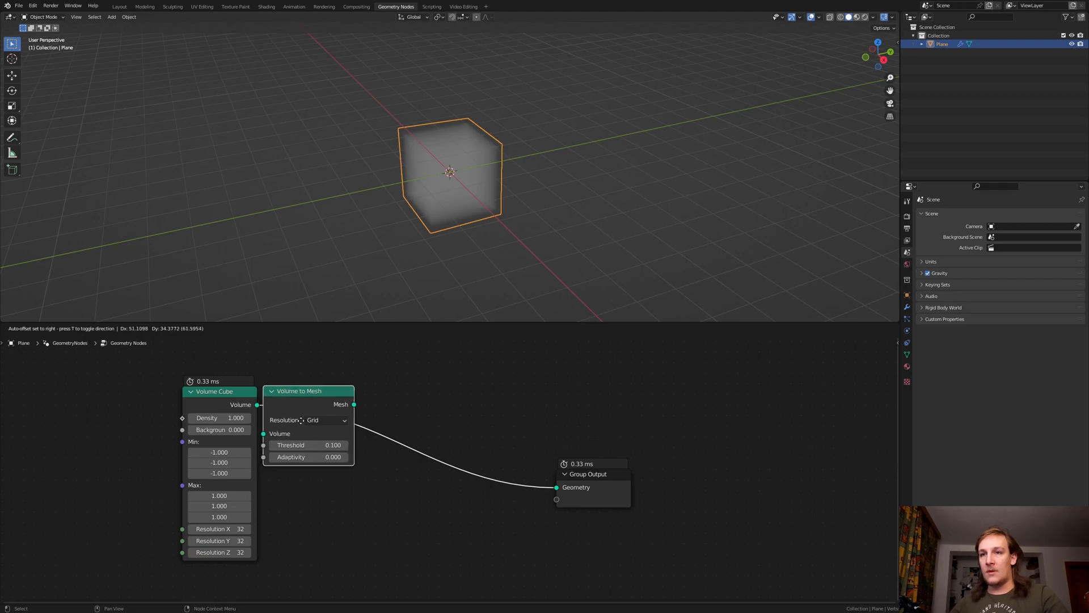
click(304, 421)
- Insert a Subdivision Surface node after the Volume to Mesh node
key(shift+a)
text(sub)
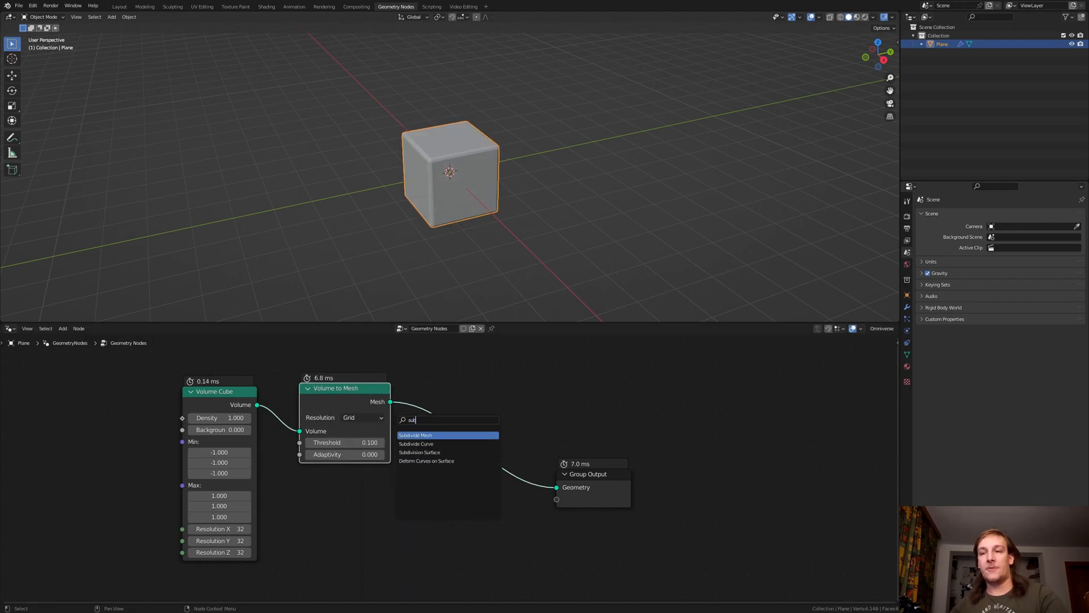
click(454, 452)
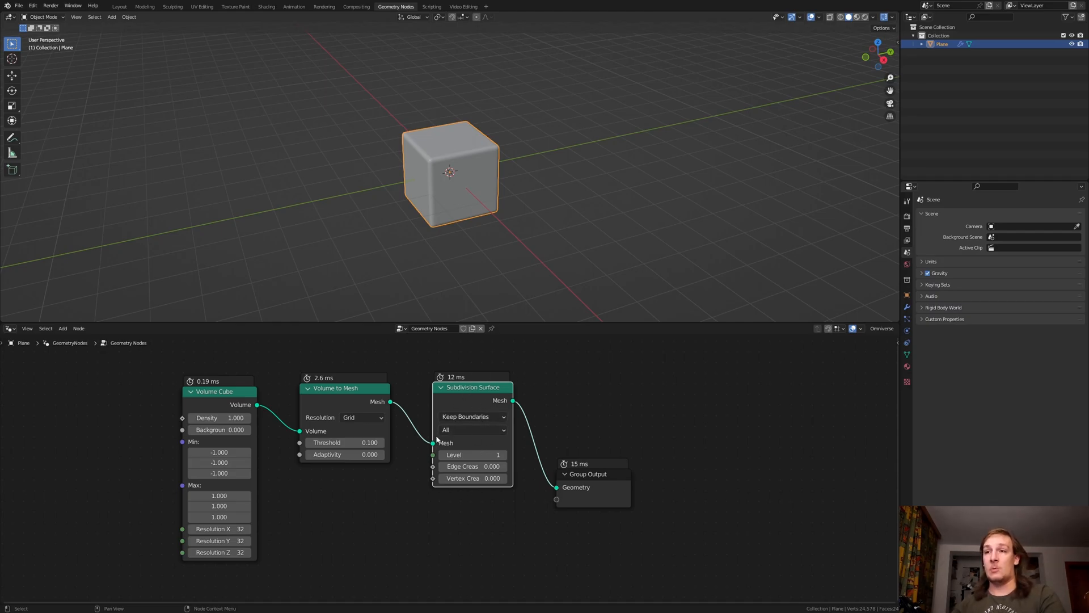
- Insert a Set Shade Smooth node between the Subdivision Surface and the Group Output
key(shift+a)
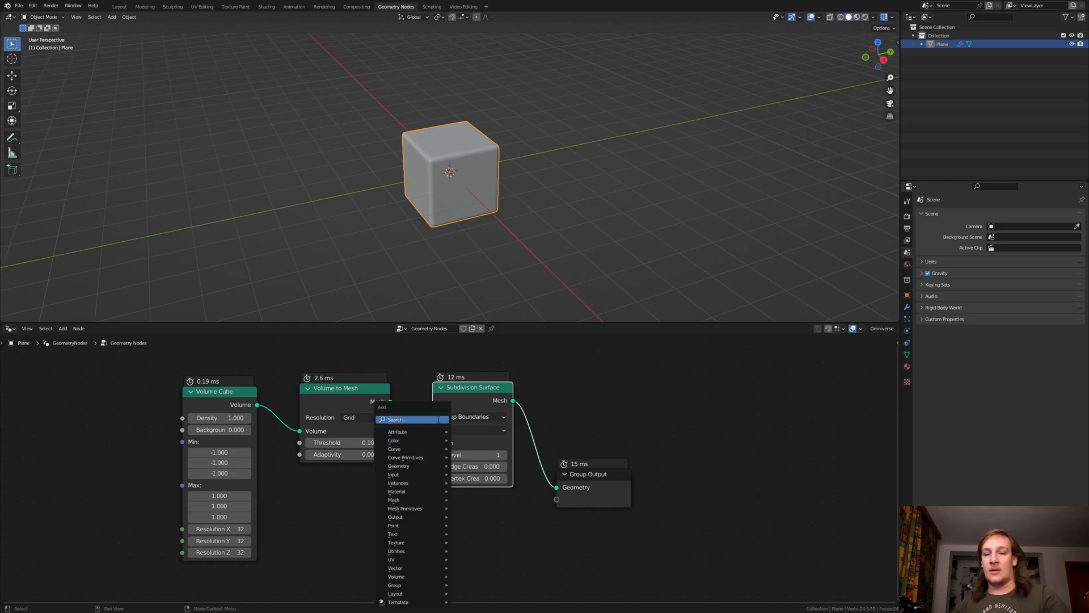
text(set sh)
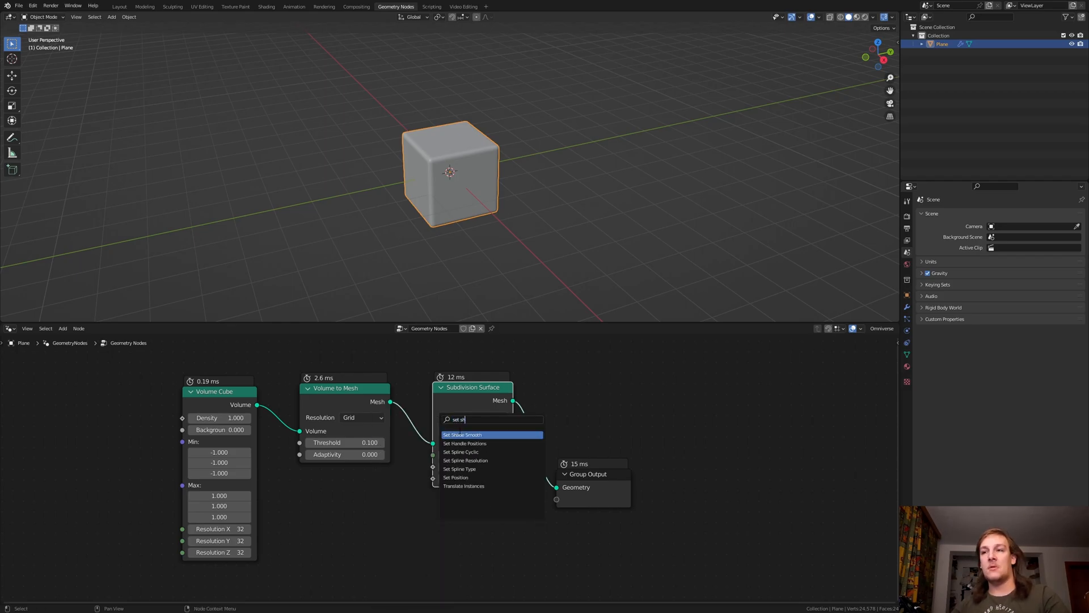
key(Return)
click(546, 406)
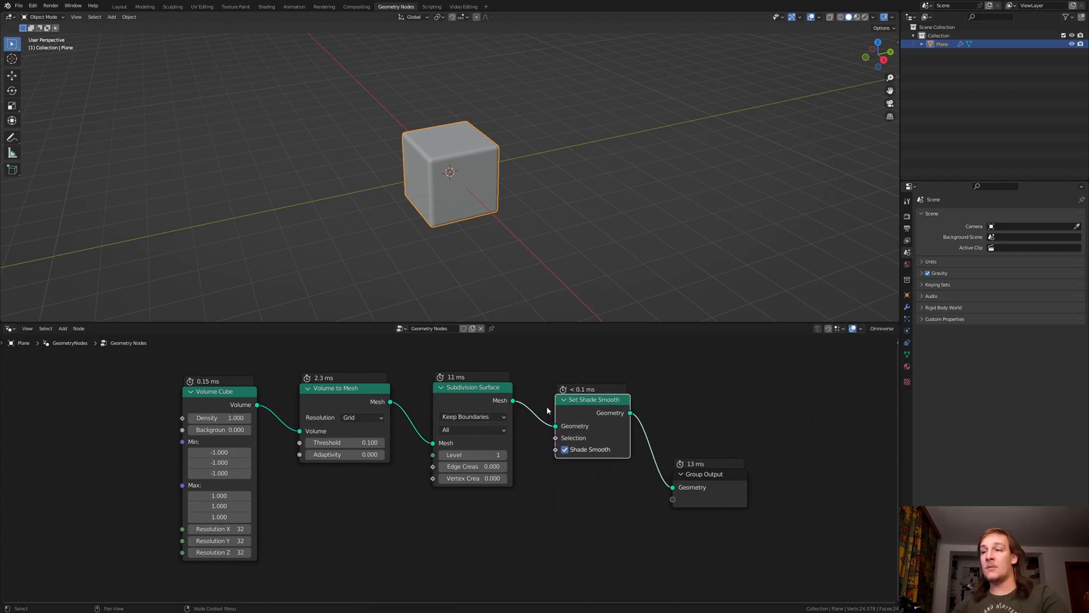
- Insert a Set Material node between Set Shade Smooth and the Group Output
key(shift+a)
text(set ma)
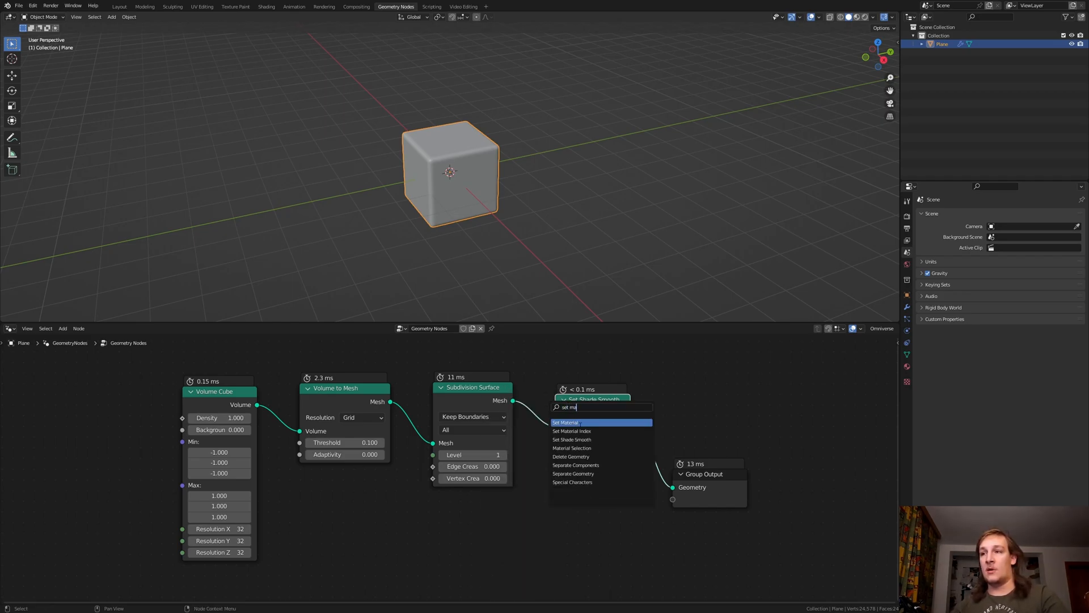
key(Return)
click(718, 421)
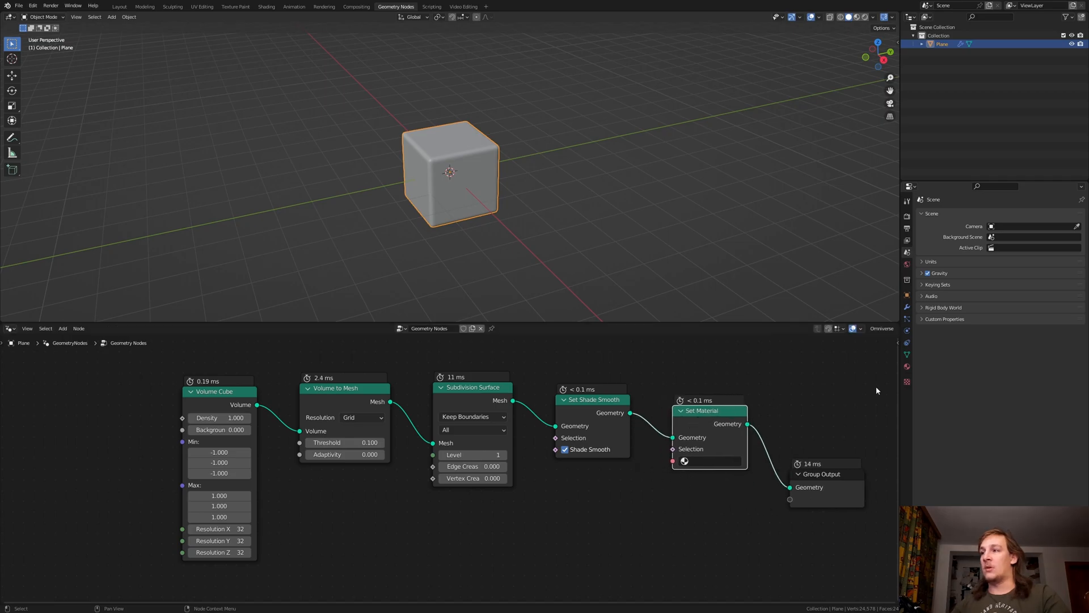
- Create a new material on the object and assign it in the Set Material node
click(907, 367)
click(988, 247)
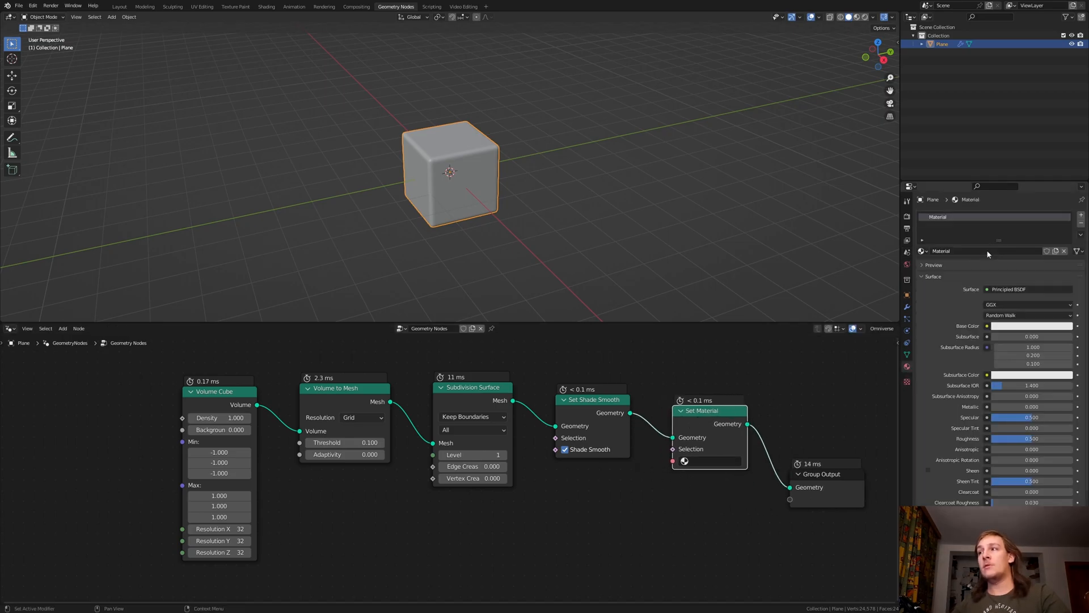
click(709, 461)
click(720, 481)
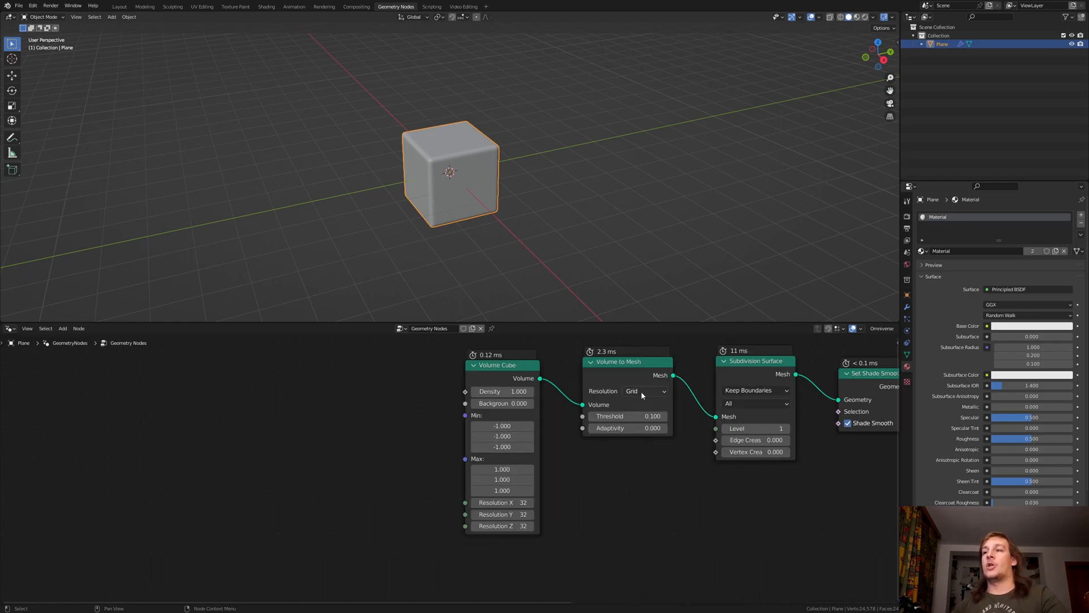
- Set the Volume to Mesh resolution mode to Amount and add an Integer node beside the Volume Cube
click(640, 392)
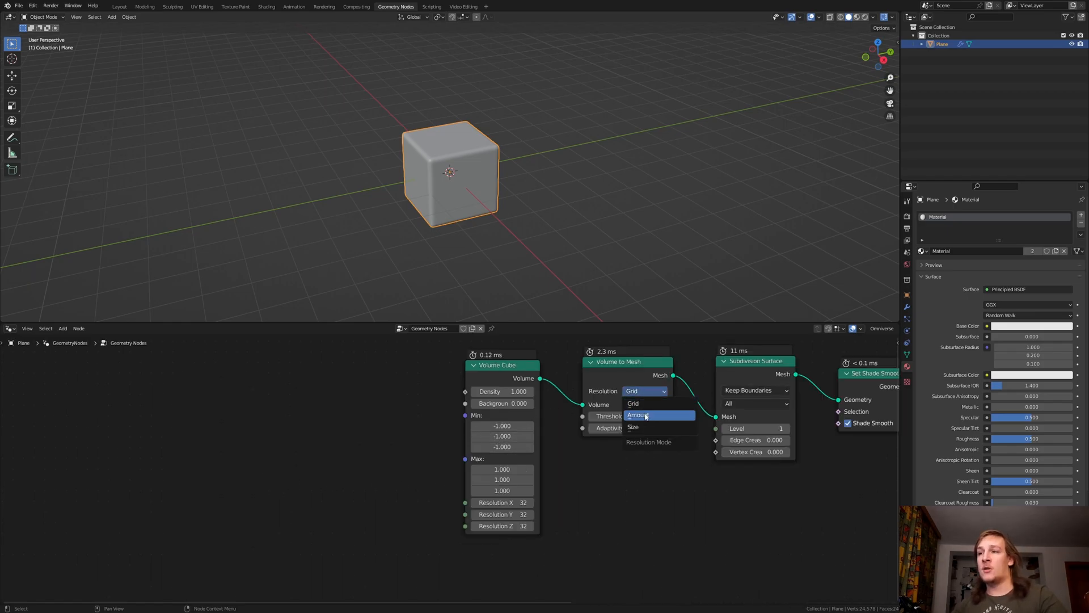
click(646, 416)
key(shift+a)
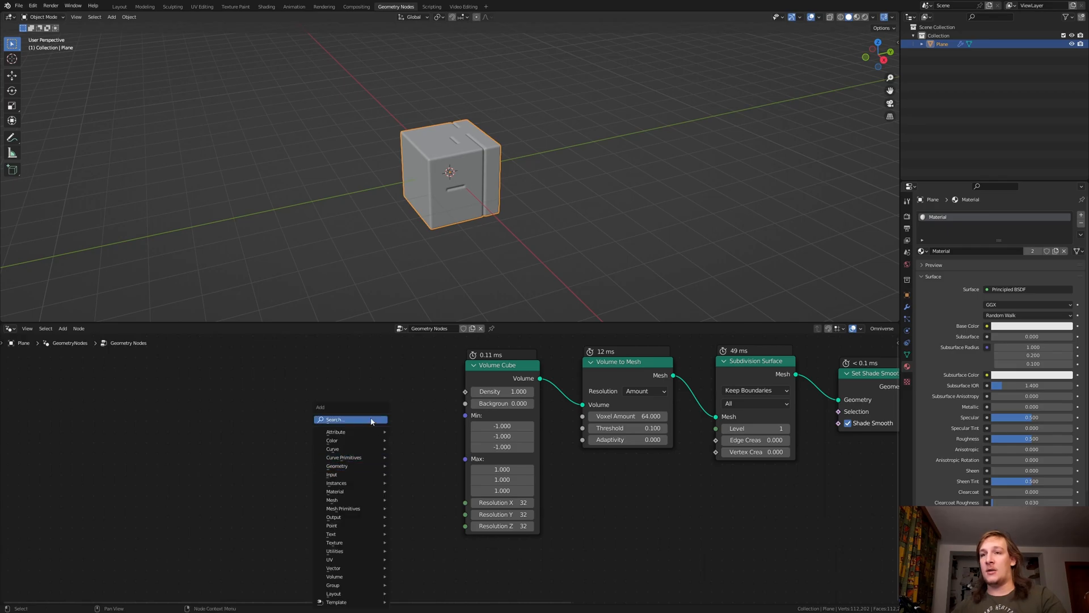
click(351, 419)
text(in)
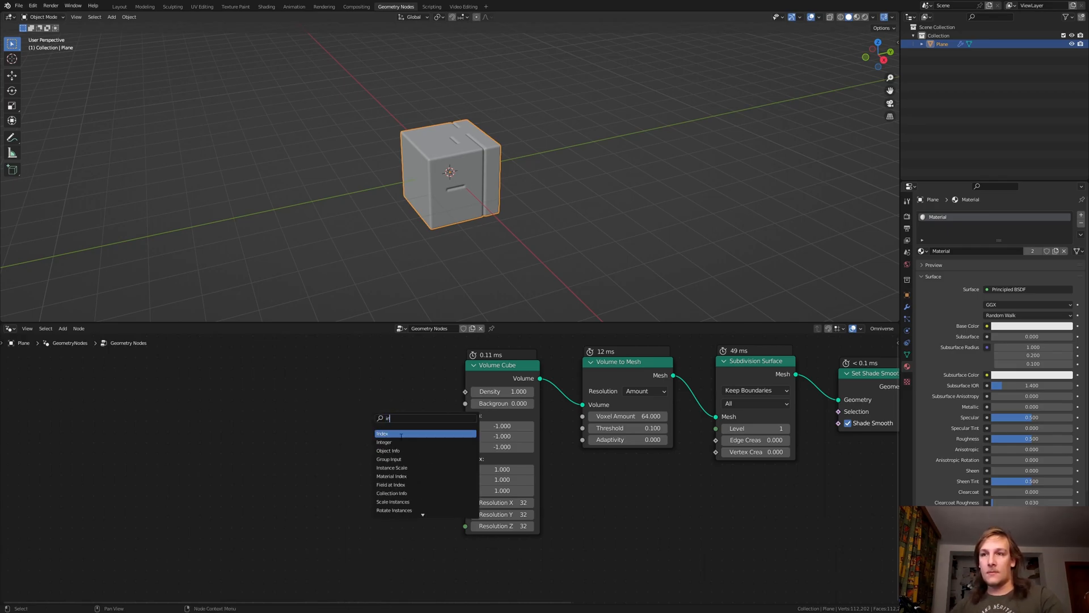
click(398, 442)
click(366, 519)
- Connect the Integer to Voxel Amount and the Volume Cube's Resolution X, Y and Z, and set it to 64
drag(404, 521, 584, 418)
click(368, 536)
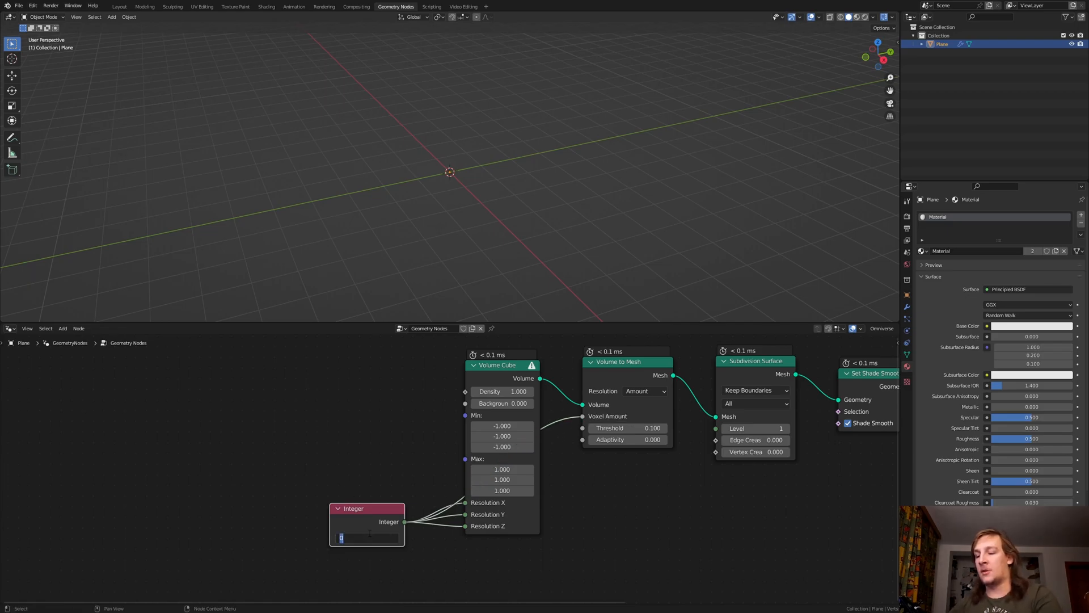
key(Return)
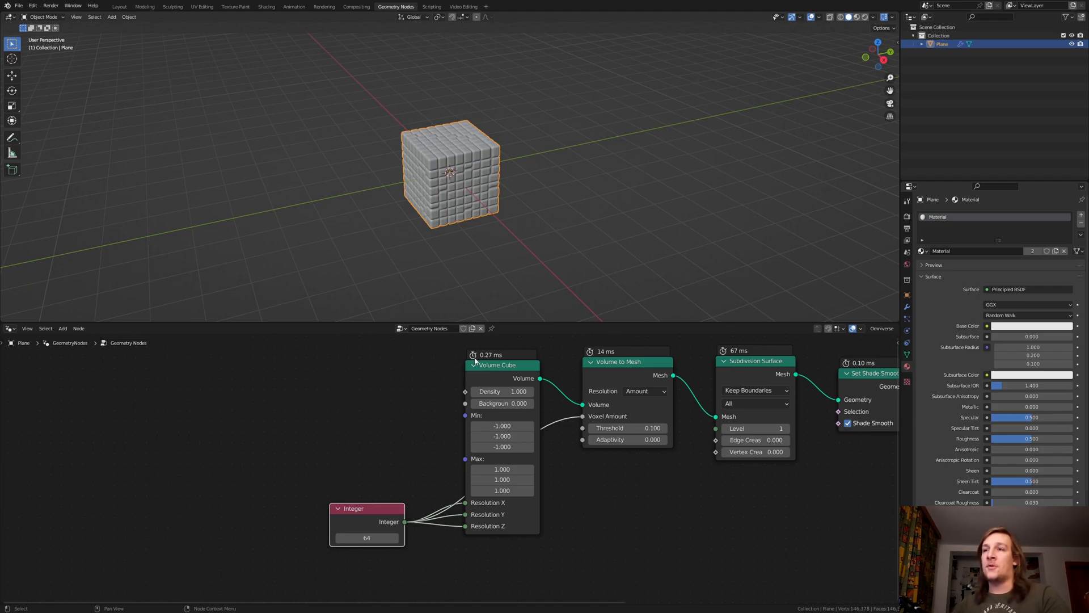
- Open the node editor's overlay options and check the Timings setting
click(861, 329)
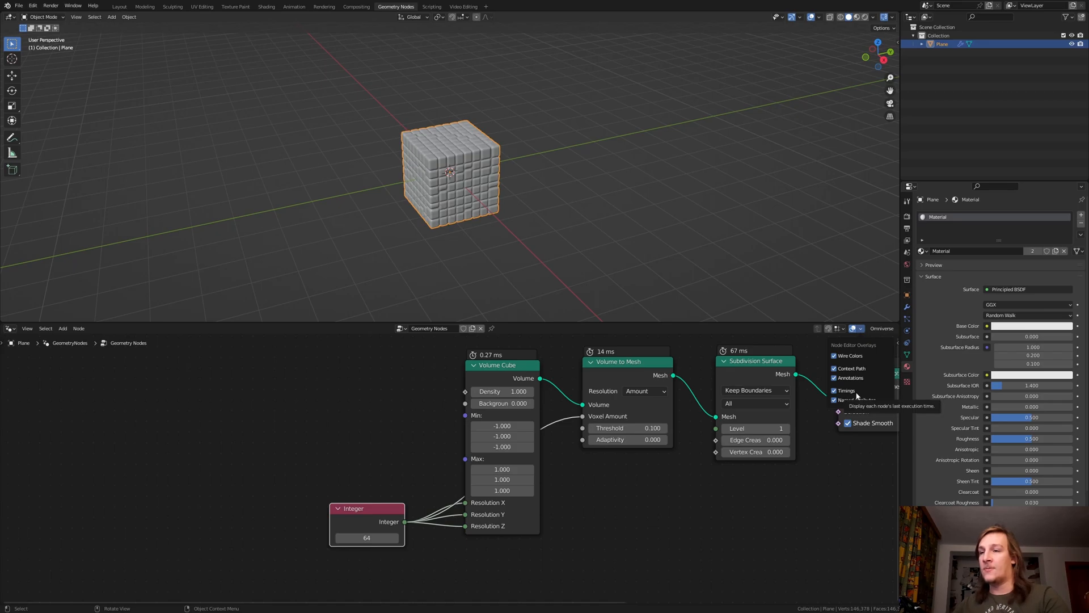
- Add a MixRGB node before the Volume Cube and connect its Color output to Density
click(396, 392)
key(shift+a)
text(m)
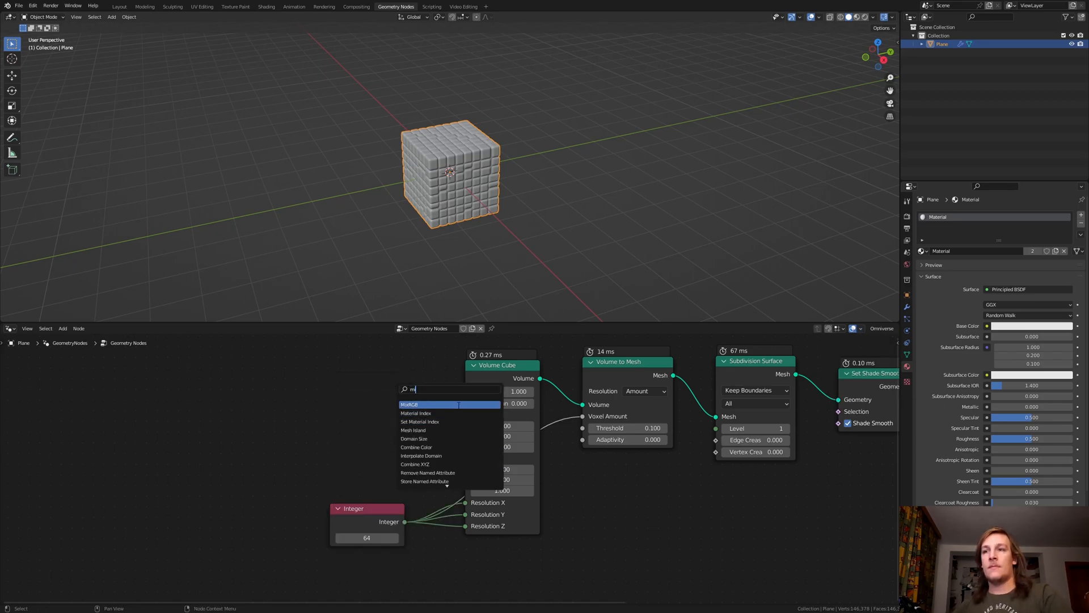
key(Return)
click(414, 404)
drag(399, 405, 465, 392)
- Add a Gradient Texture node set to Spherical and connect its Color to the Mix node's Fac and Color1
middle_drag(165, 428, 289, 461)
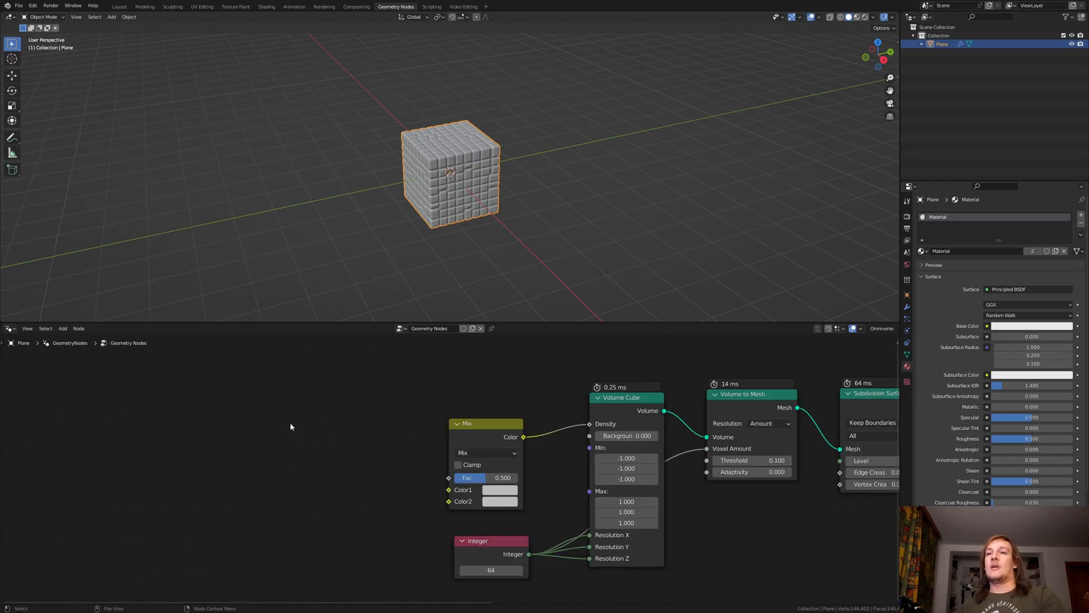
key(shift+a)
text(gra)
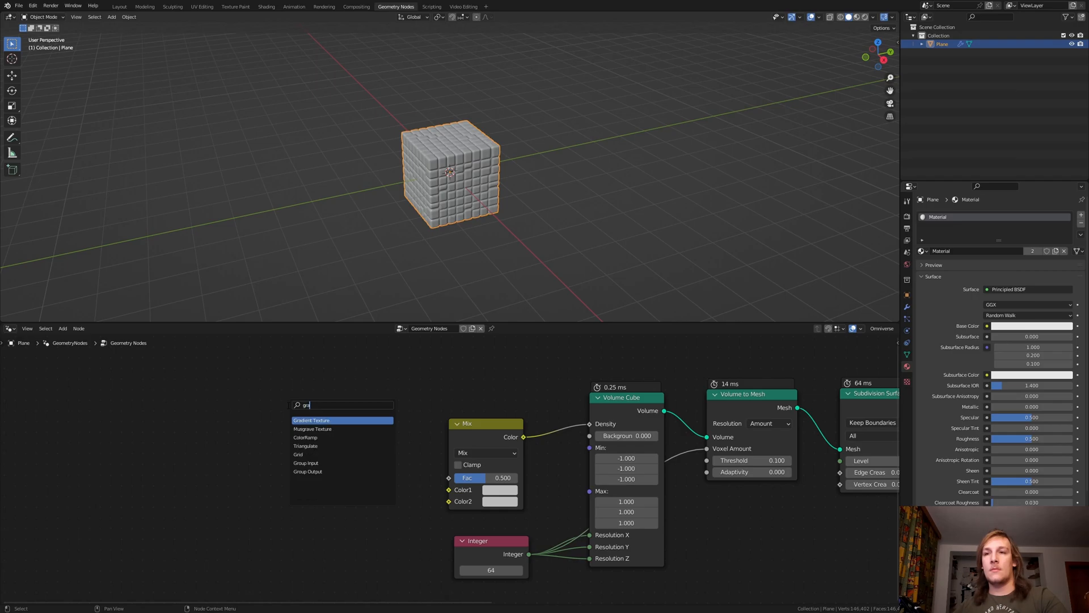
key(Return)
click(325, 389)
drag(325, 388, 449, 489)
click(280, 415)
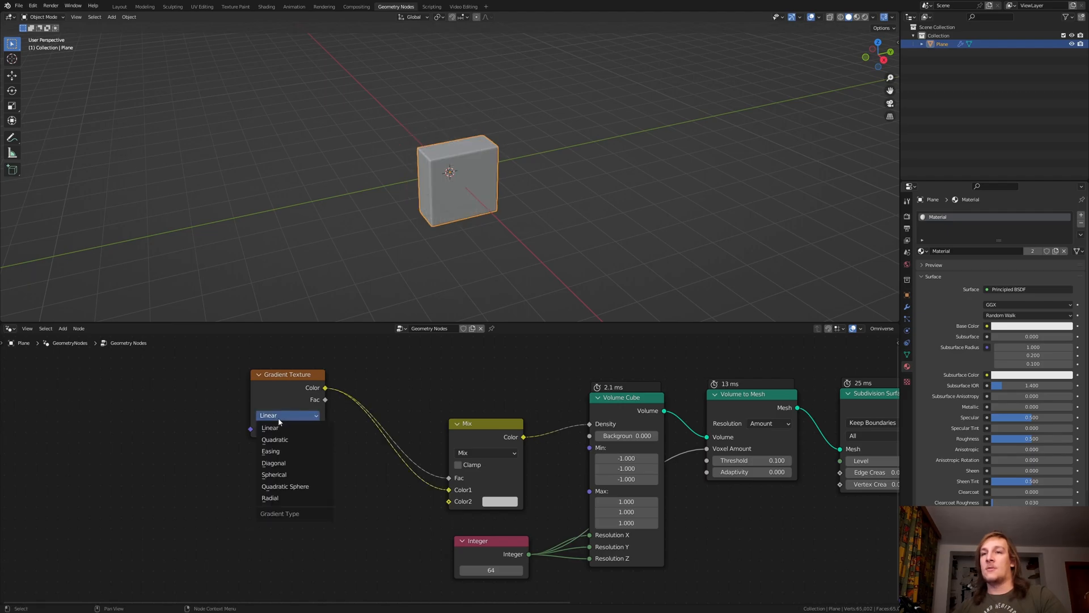
click(296, 475)
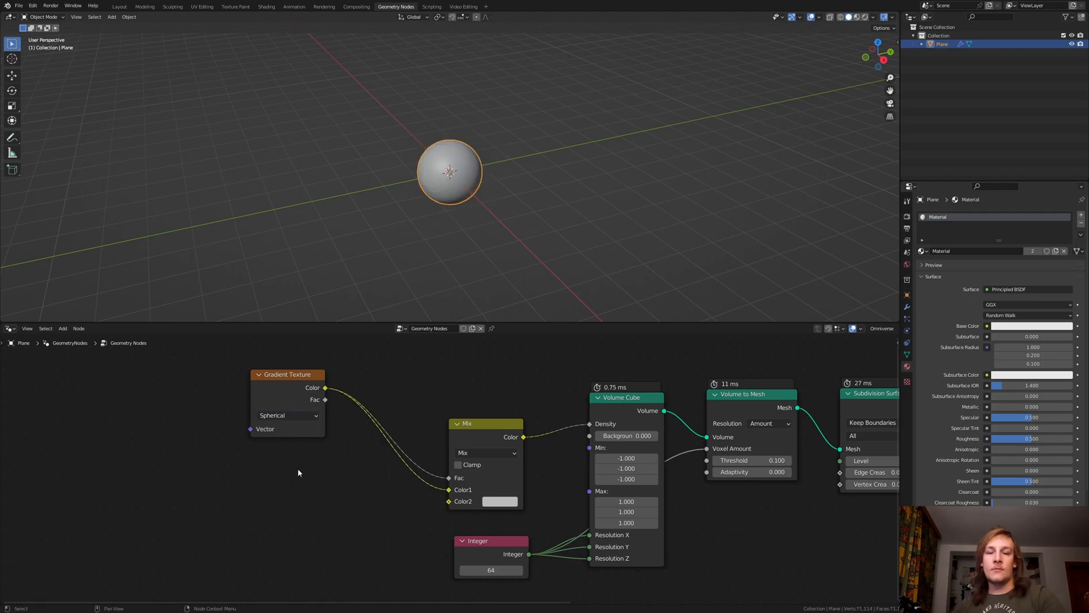
- Add a Wave Texture node below the Gradient Texture and connect its Color to the Mix node's Color2
key(shift+a)
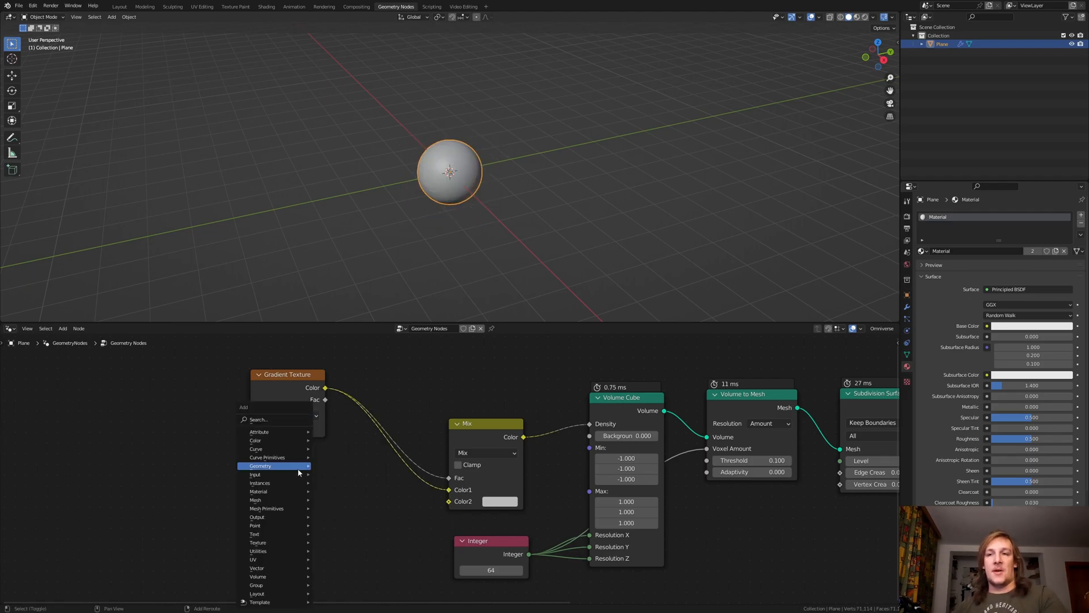
click(295, 424)
text(wav)
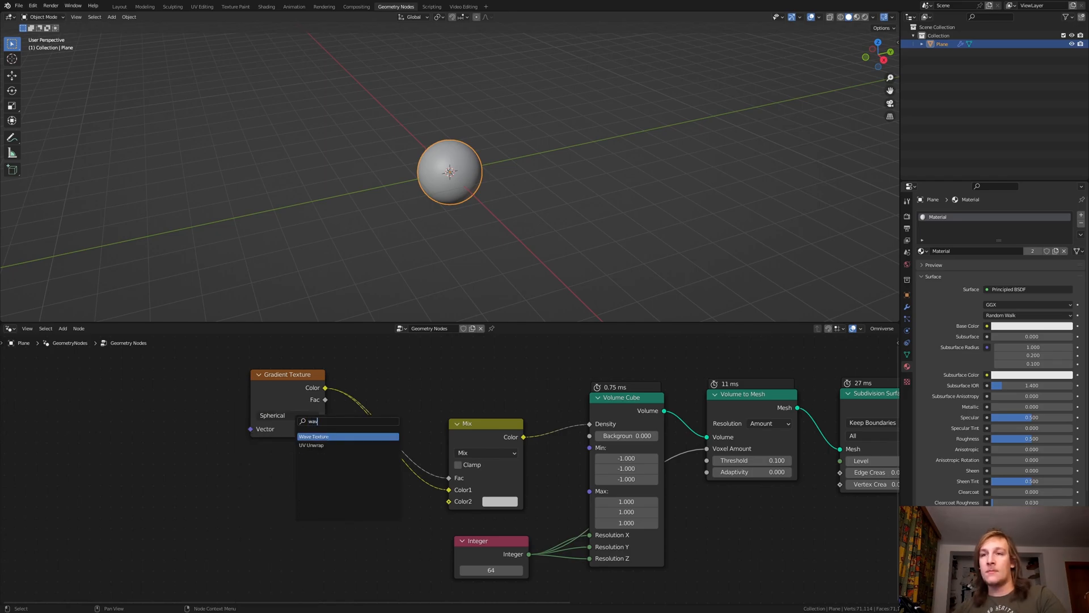
click(323, 436)
click(289, 474)
drag(328, 487, 449, 500)
- Add a Musgrave Texture node in front of the Wave Texture
middle_drag(301, 591, 439, 508)
scroll(439, 508, down, 1)
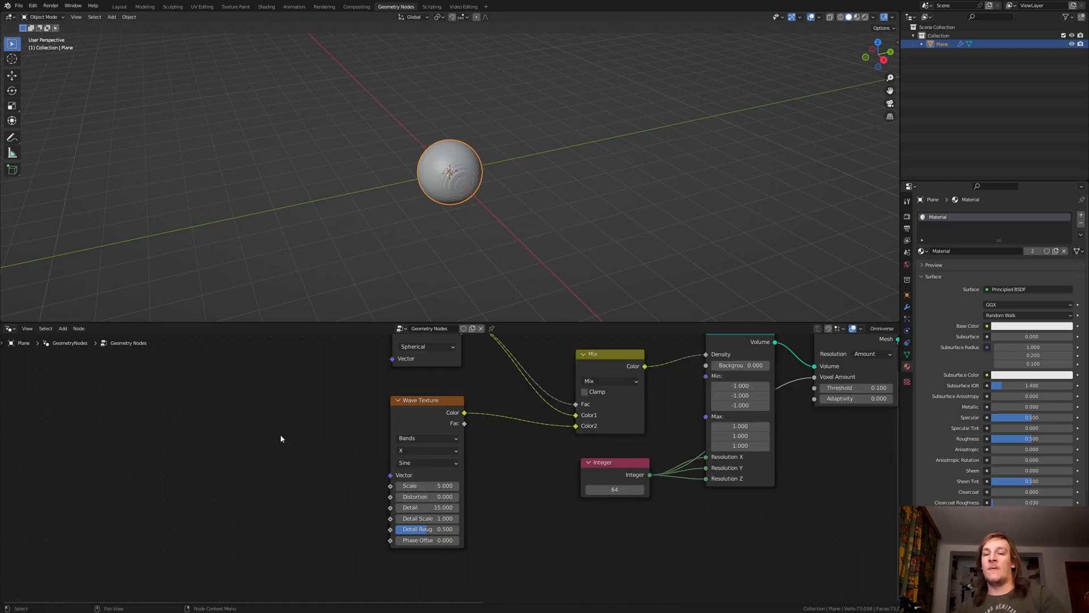
key(shift+a)
click(269, 422)
text(mu)
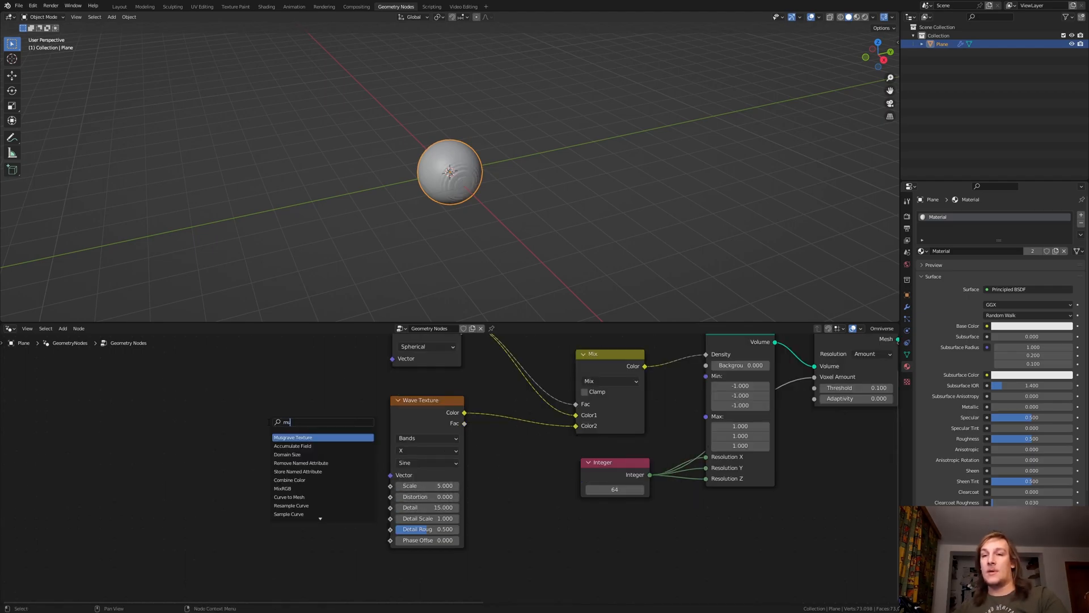
key(Return)
click(264, 406)
- Set the Musgrave Texture to 4D and its Detail to 10
click(248, 417)
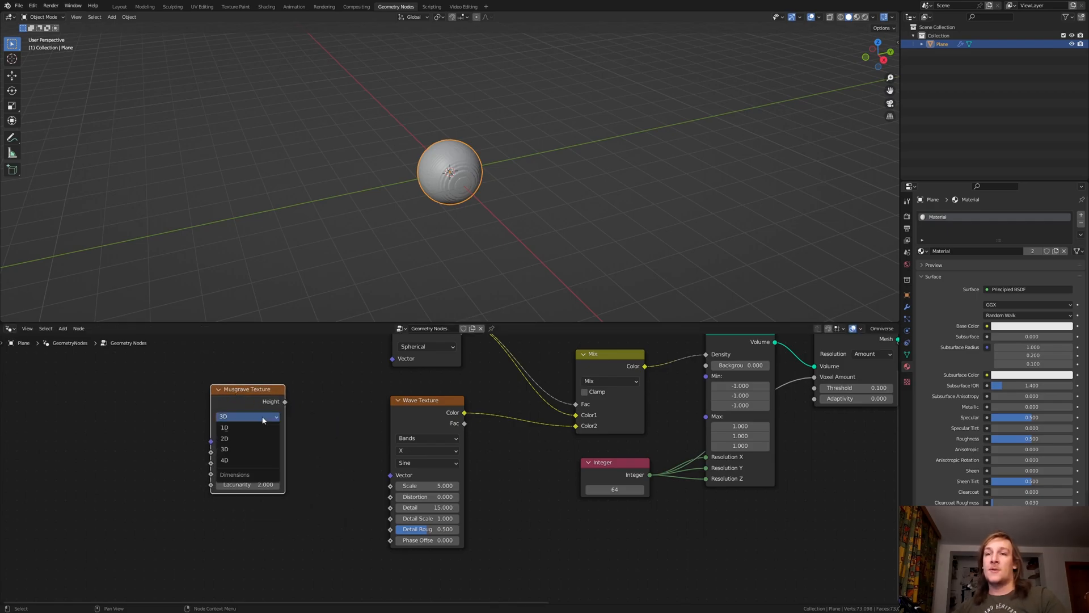
click(262, 460)
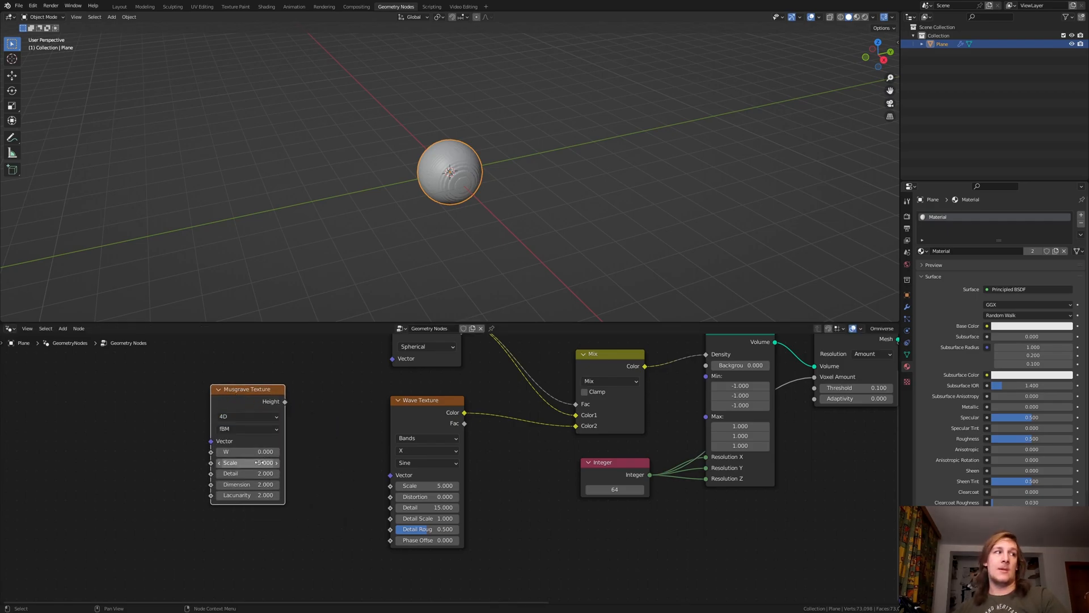
click(251, 473)
text(10)
key(Return)
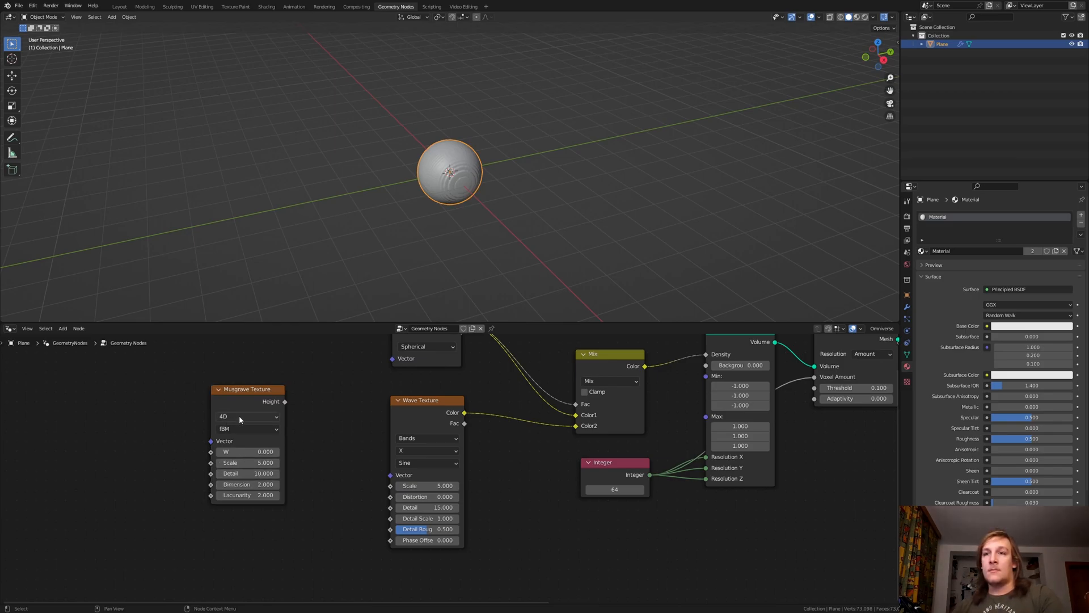
- Connect the Musgrave Texture's Height to the Wave Texture's Vector and add a Position node well in front of the Musgrave Texture
drag(283, 402, 391, 476)
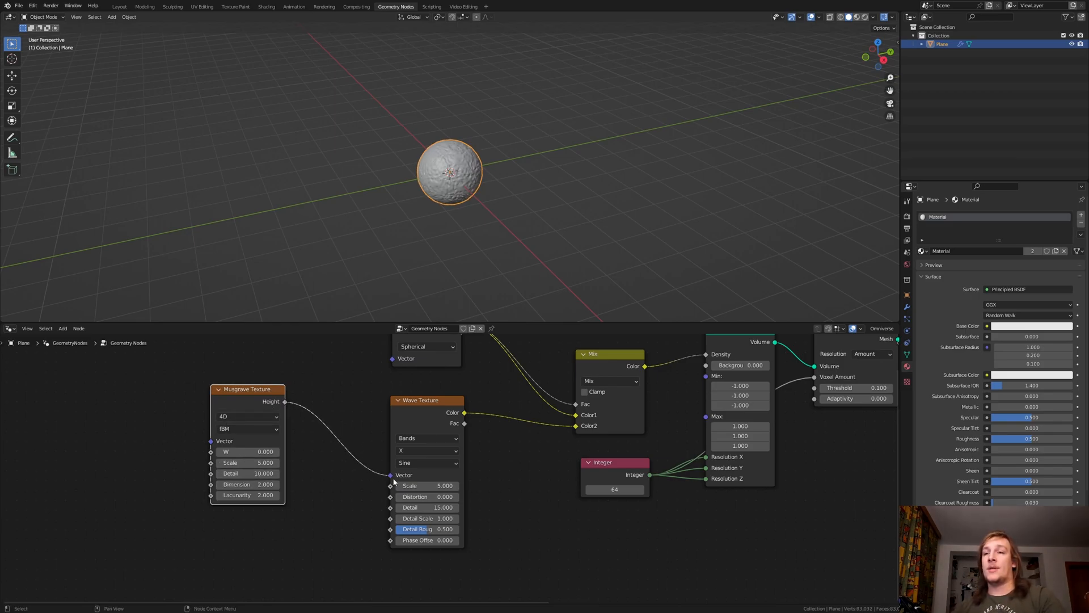
middle_drag(145, 461, 412, 499)
key(shift+a)
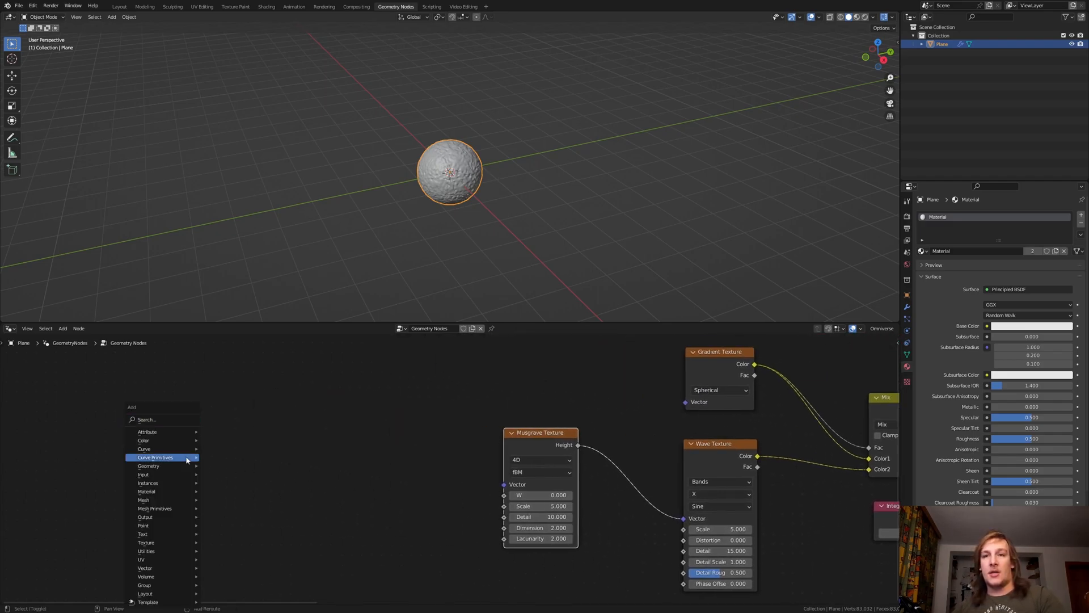
click(175, 418)
text(position)
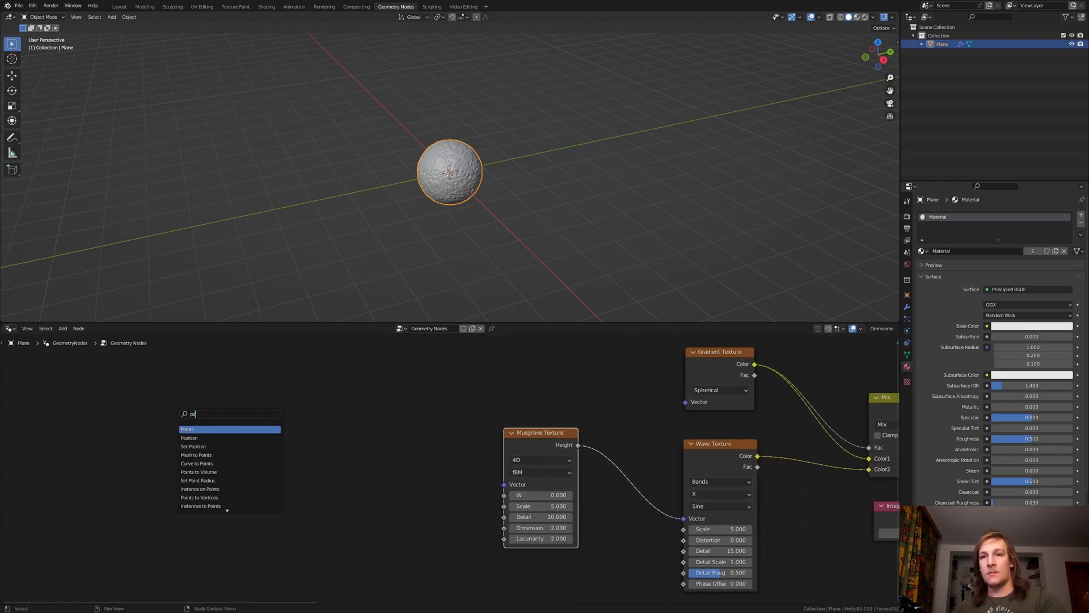
key(Return)
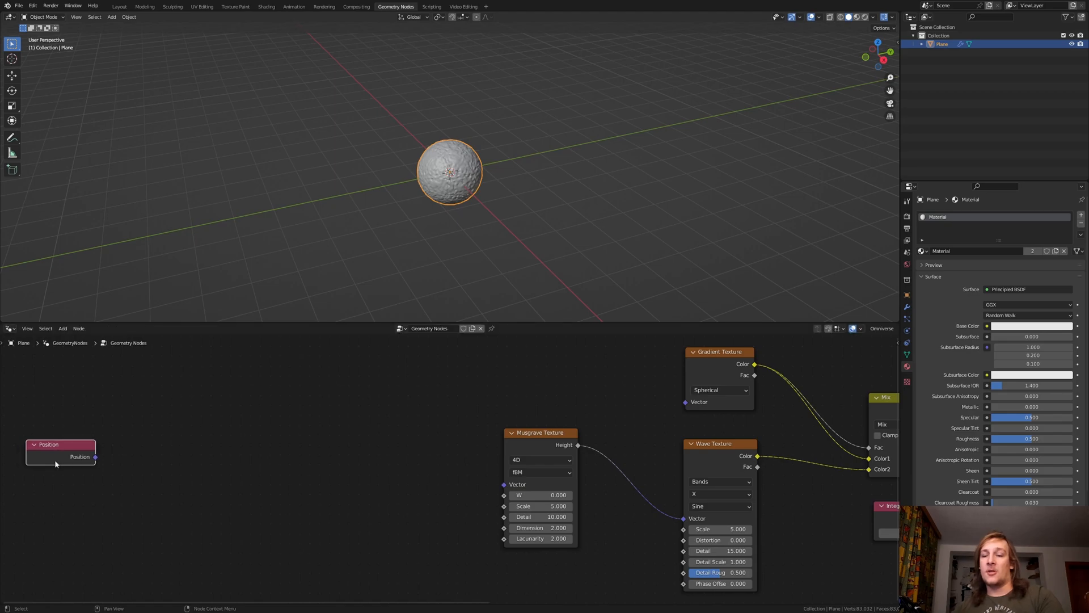
- Add a Separate XYZ node next to the Position node
middle_drag(55, 464, 67, 470)
click(175, 462)
key(shift+a)
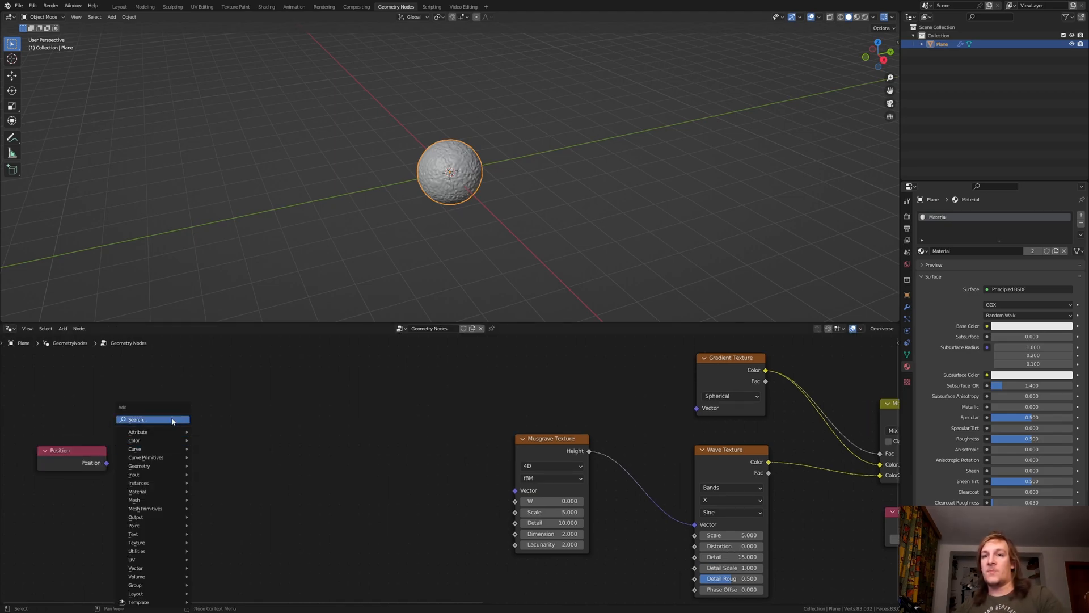
click(176, 420)
text(sep)
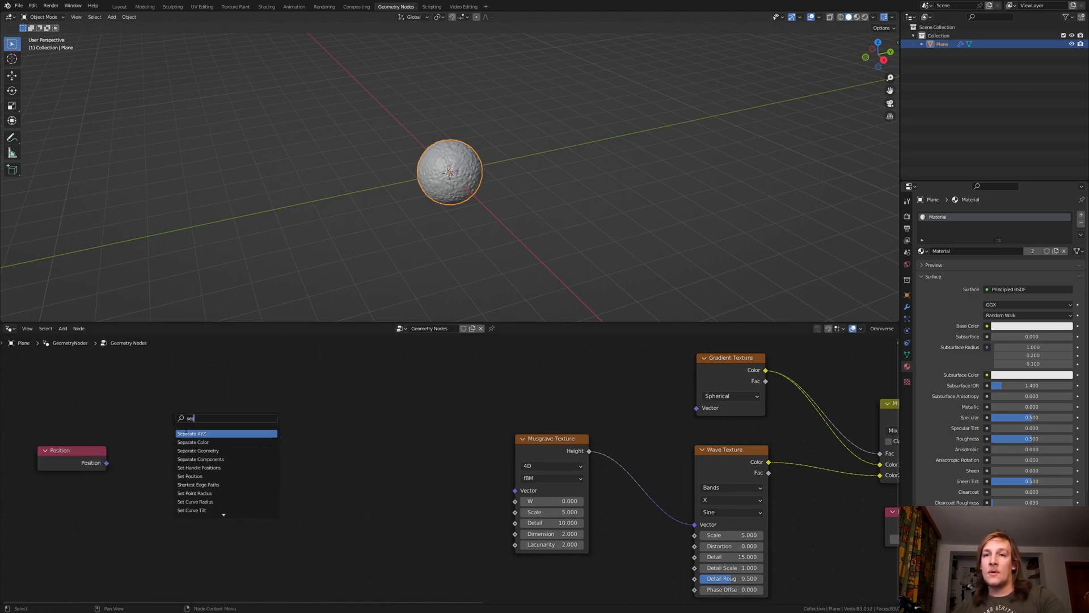
click(189, 433)
click(168, 434)
- Add a Combine XYZ node before the Musgrave Texture and connect its Vector to the Musgrave Texture's Scale
key(shift+a)
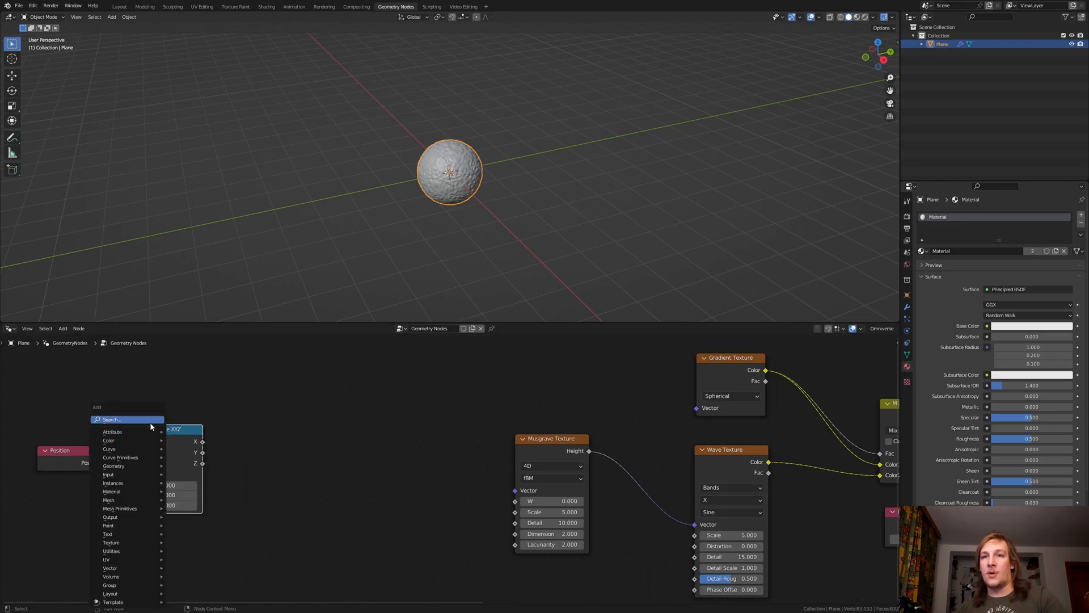
click(122, 419)
text(com)
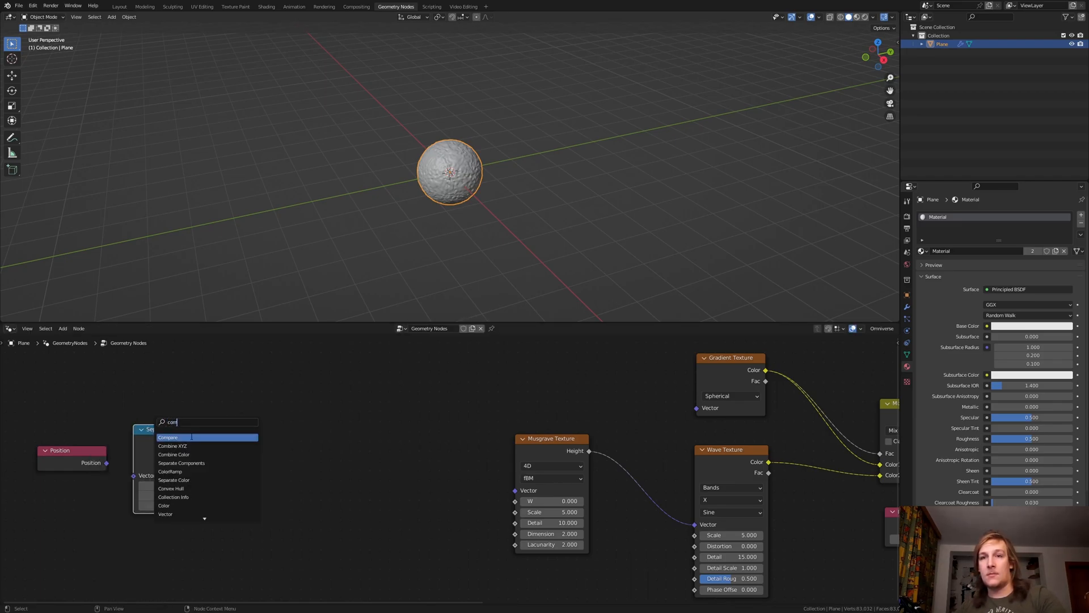
click(195, 444)
drag(398, 460, 513, 512)
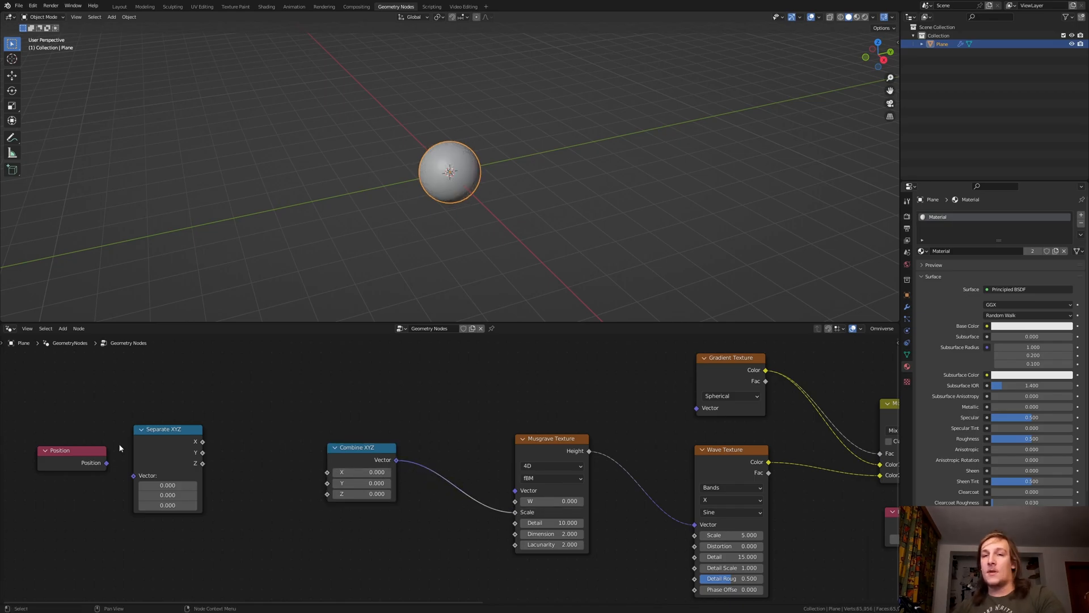
- Connect Position to Separate XYZ and its Z to Combine XYZ's X, spacing the two input nodes well away from Combine XYZ
drag(109, 462, 133, 478)
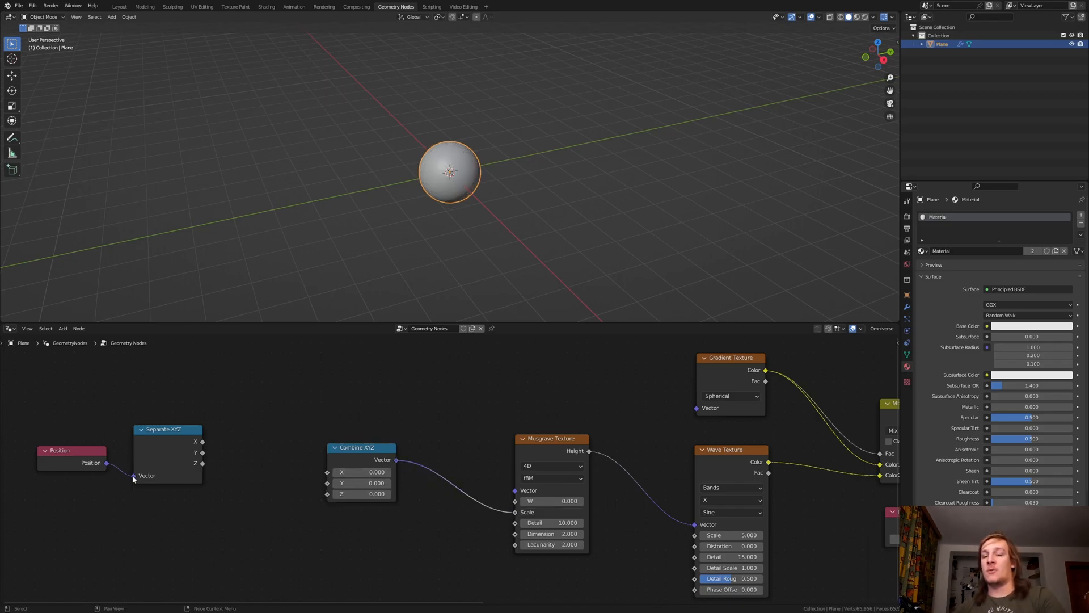
middle_drag(204, 481, 287, 489)
mouse_move(285, 471)
mouse_down()
mouse_move(340, 498)
mouse_move(399, 489)
mouse_up()
drag(356, 528, 121, 433)
drag(271, 454, 51, 464)
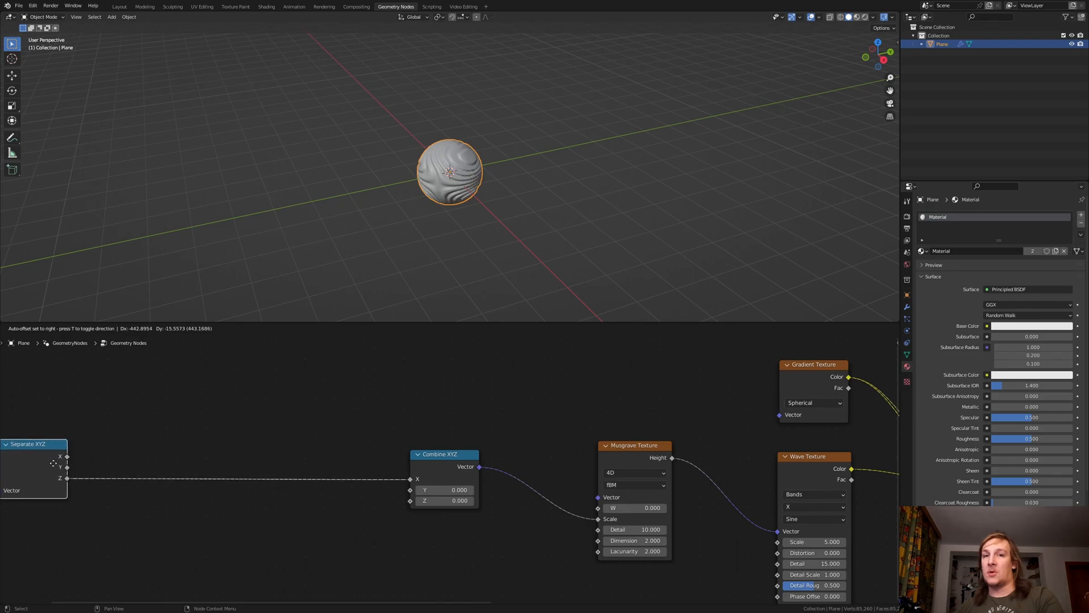
- Insert a Vector Math node set to Tangent on the link between Separate XYZ's Z and Combine XYZ's X
middle_drag(50, 567, 304, 524)
key(shift+a)
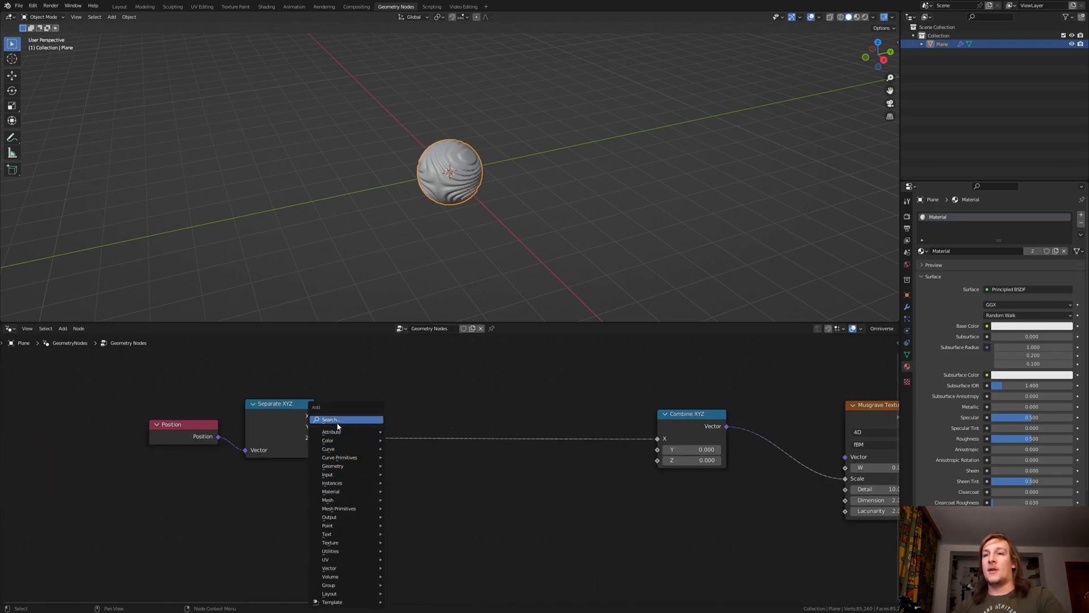
text(vec)
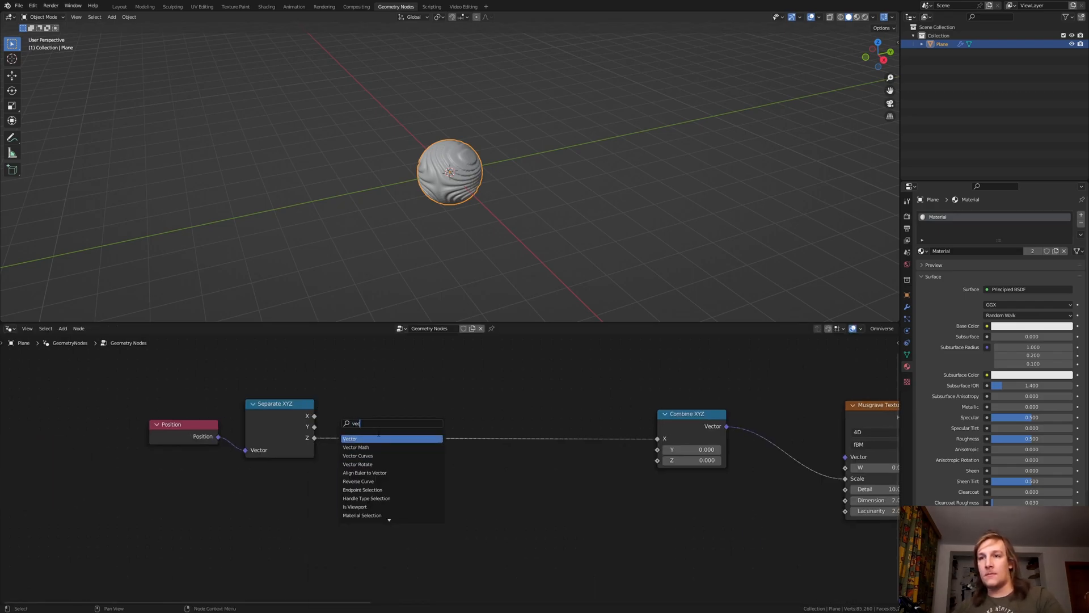
click(357, 447)
click(394, 441)
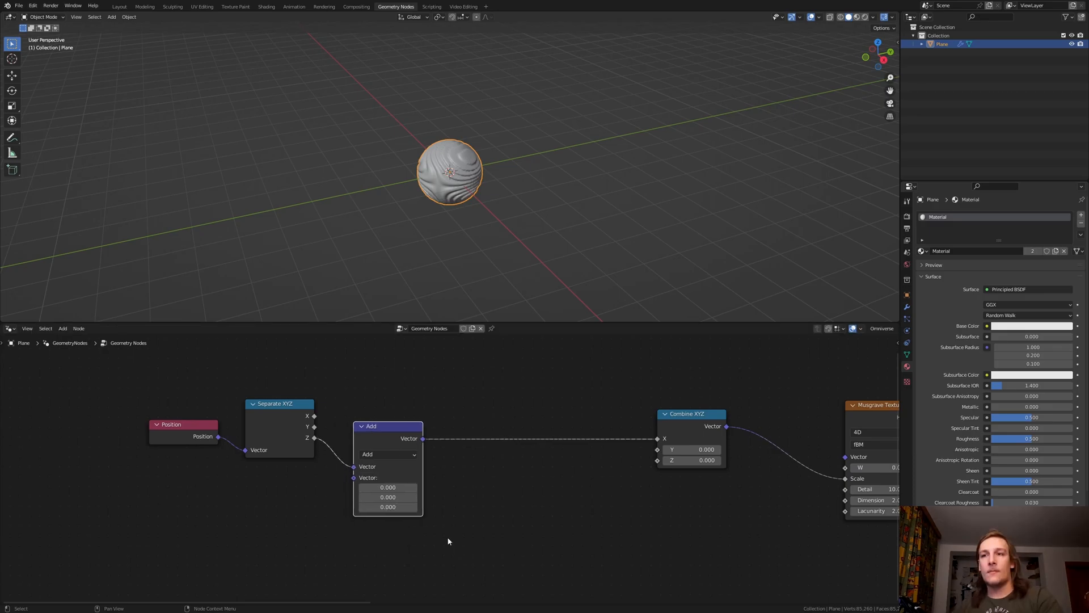
click(391, 455)
click(457, 300)
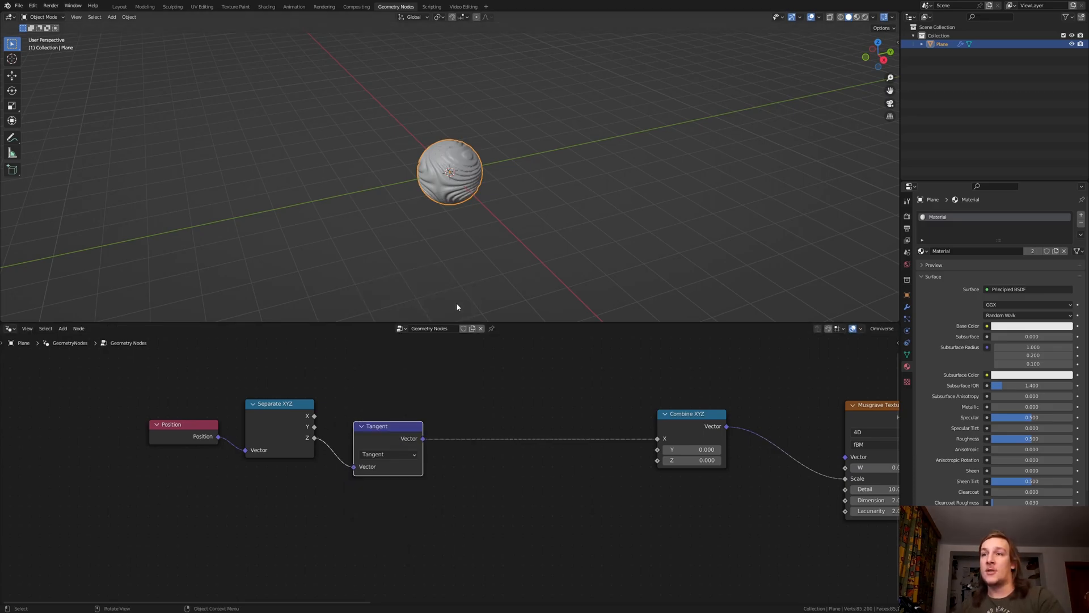
- Insert a Math node set to Sine between the Tangent node and Combine XYZ
key(shift+a)
text(ma)
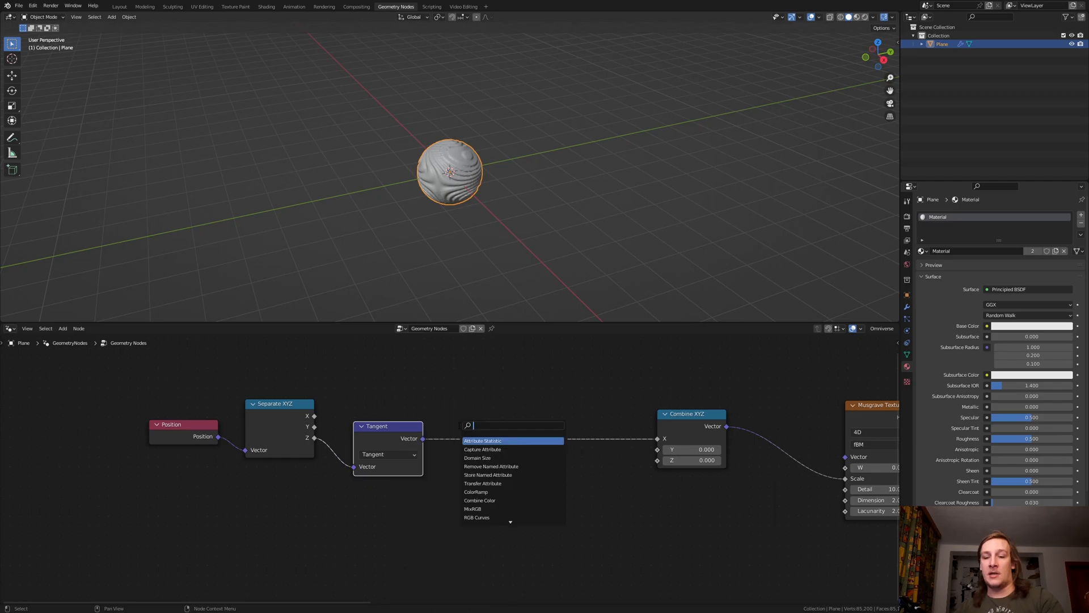
click(494, 441)
click(497, 446)
click(502, 452)
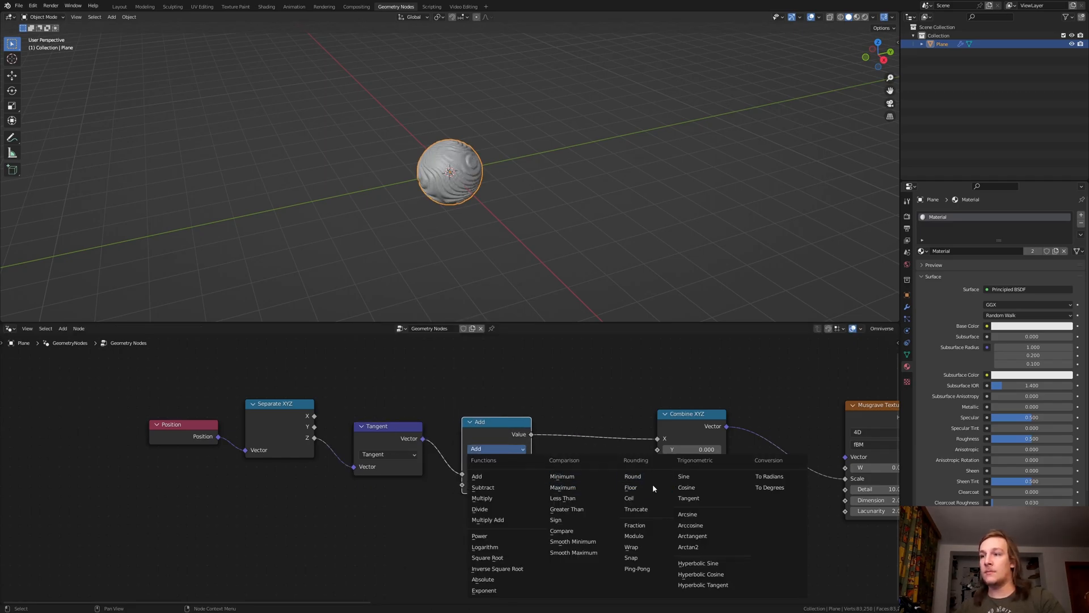
click(687, 477)
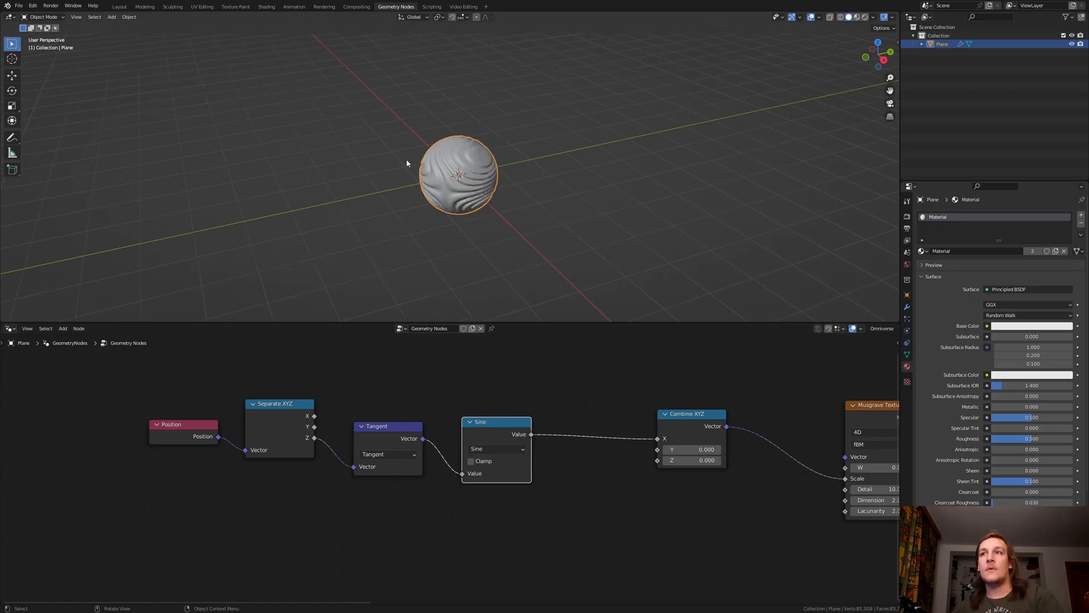
scroll(415, 168, up, 3)
- Duplicate the Tangent and Sine nodes and chain the copies between the first Sine node and Combine XYZ's X
drag(516, 512, 381, 431)
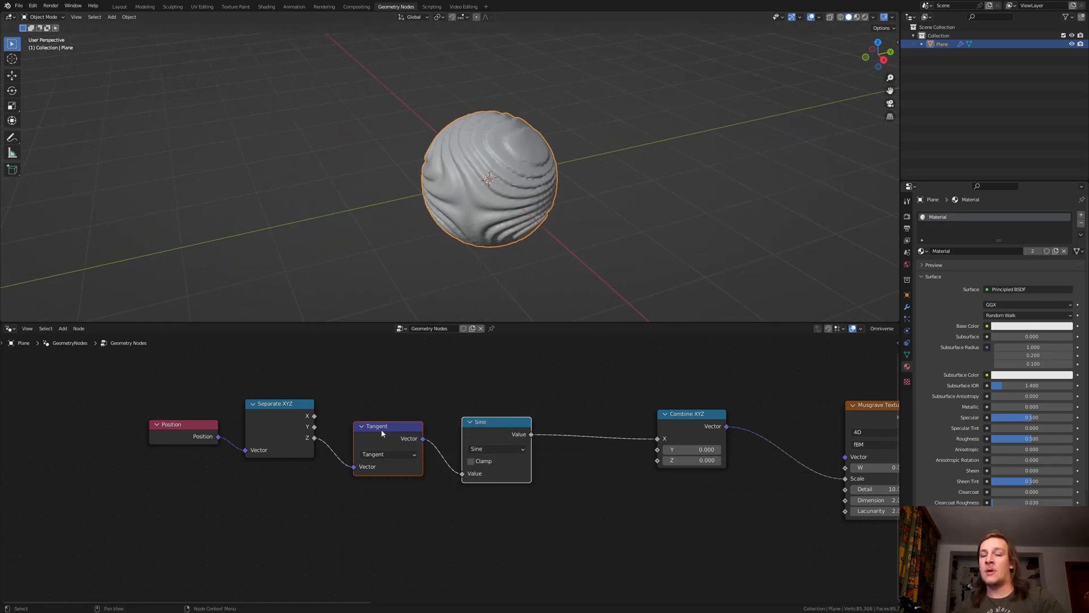
key(shift+d)
click(525, 526)
drag(531, 434, 497, 560)
drag(674, 528, 658, 439)
- Line up the Position, Separate XYZ, Tangent and Sine nodes in one row in front of Combine XYZ
drag(591, 464, 147, 401)
key(g)
click(257, 522)
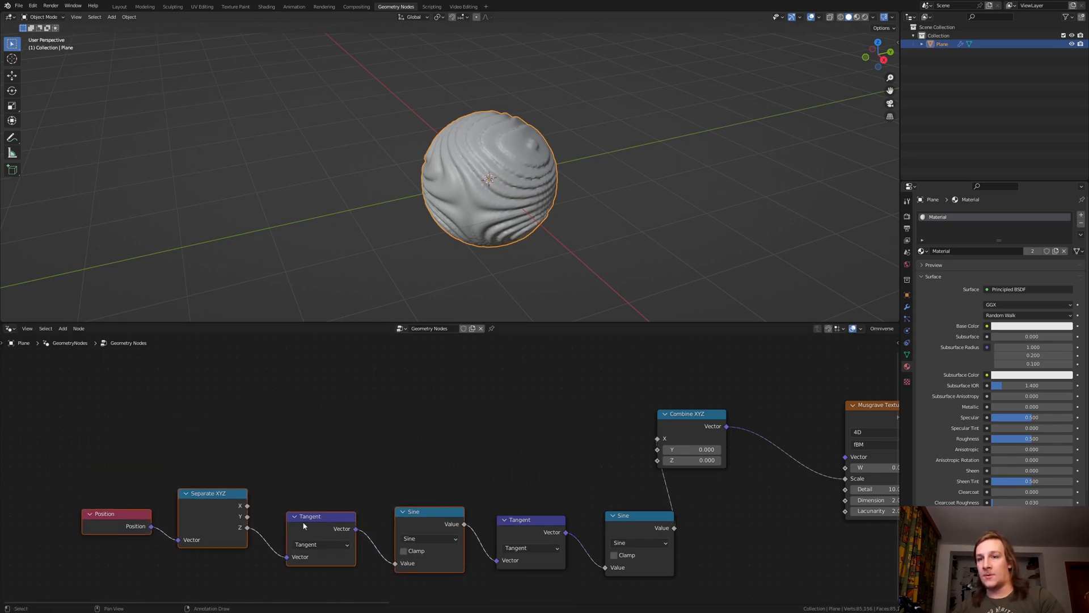
drag(791, 576, 115, 532)
key(g)
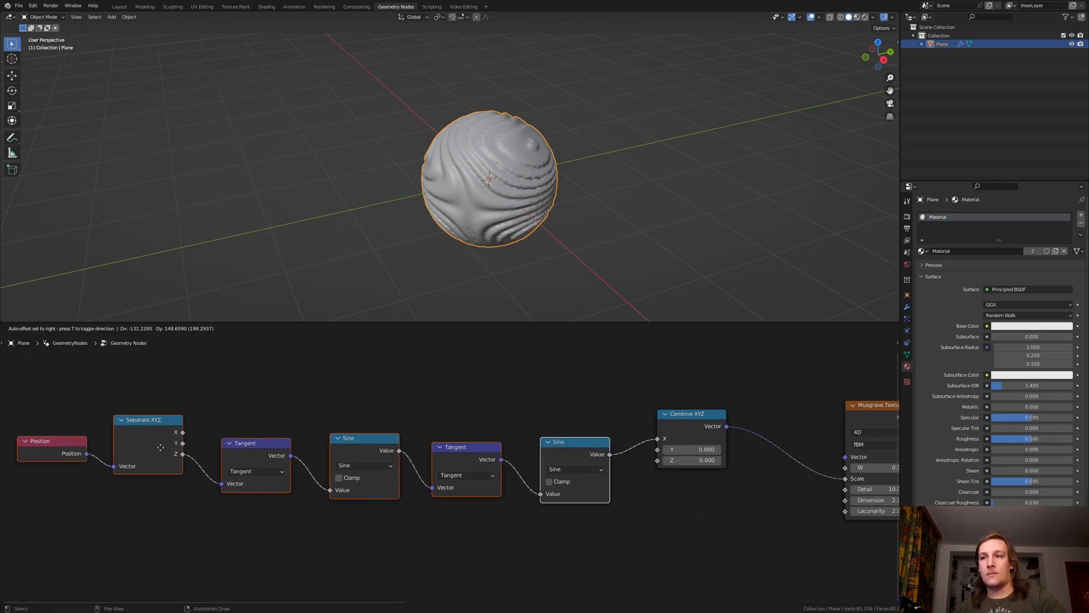
click(168, 431)
- Change the second Tangent node to Absolute and the second Sine node to Power
click(477, 454)
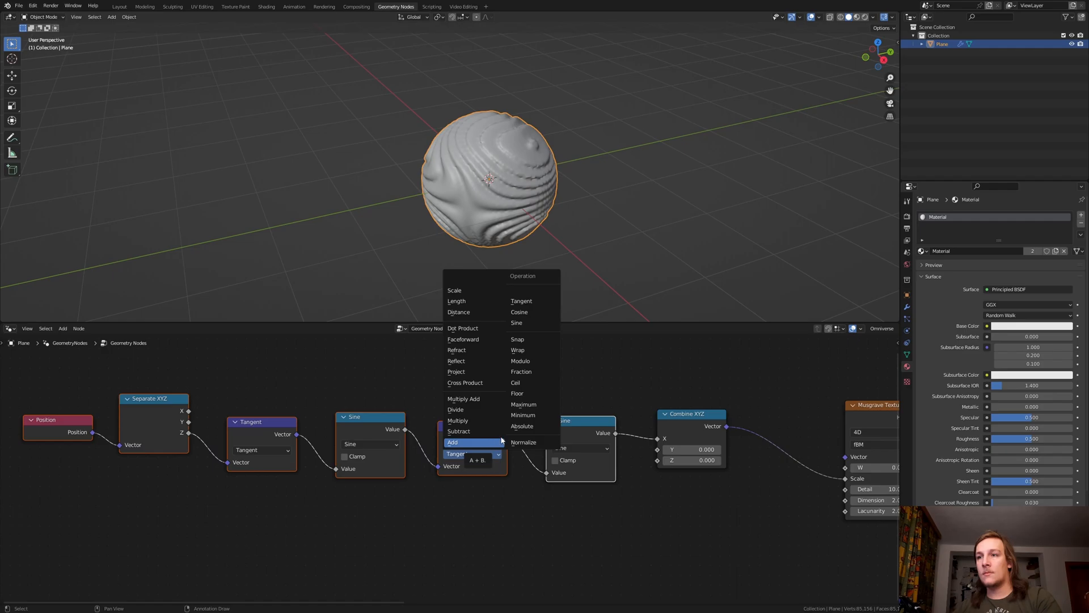
click(530, 427)
click(575, 448)
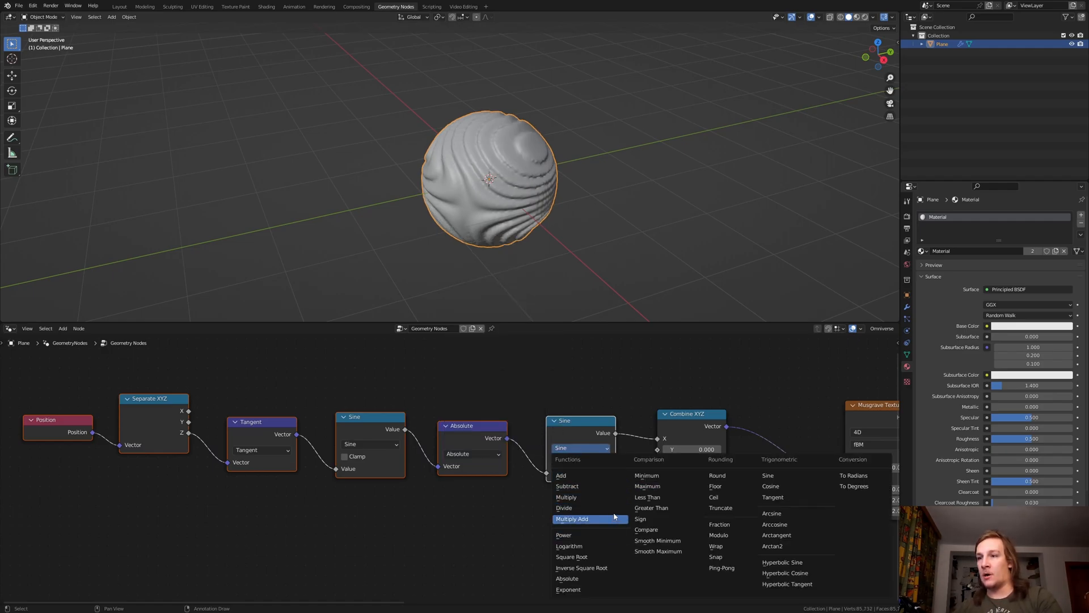
click(611, 535)
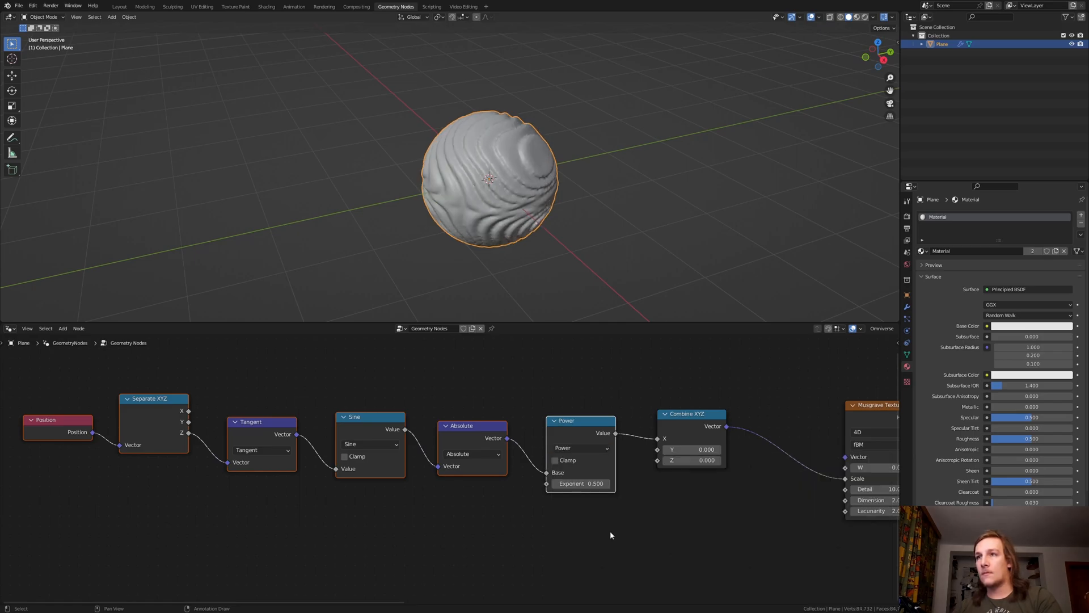
- Connect Separate XYZ's Y to Combine XYZ's Y and move the whole input chain down to free space above it
drag(189, 422, 657, 449)
drag(621, 539, 63, 423)
drag(168, 422, 146, 523)
- Place a copy of the Tangent node on the Y link above the chain and insert a Math node after it
click(243, 522)
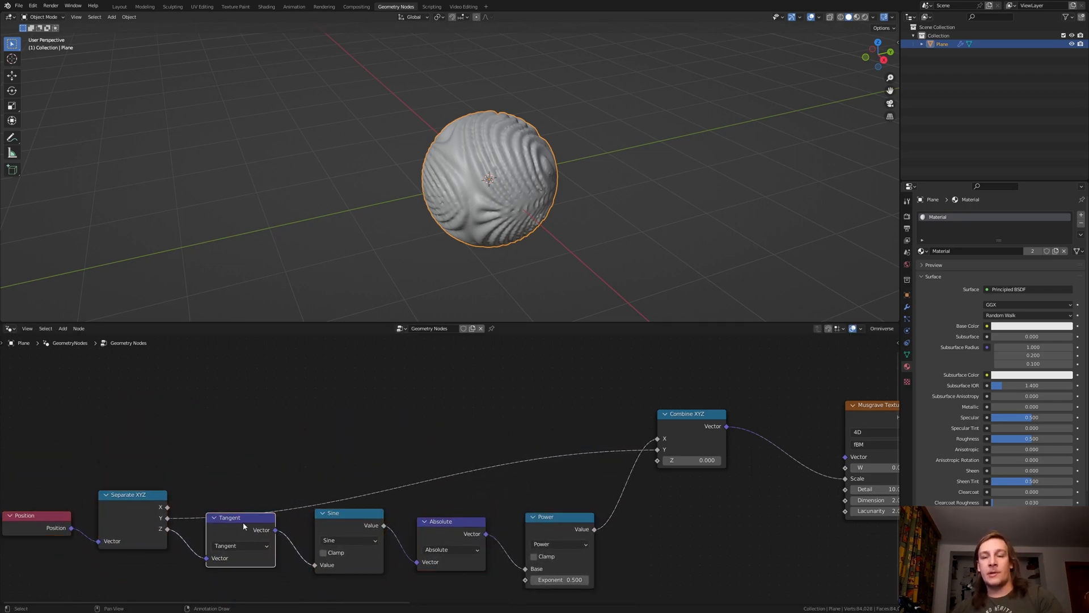
key(shift+d)
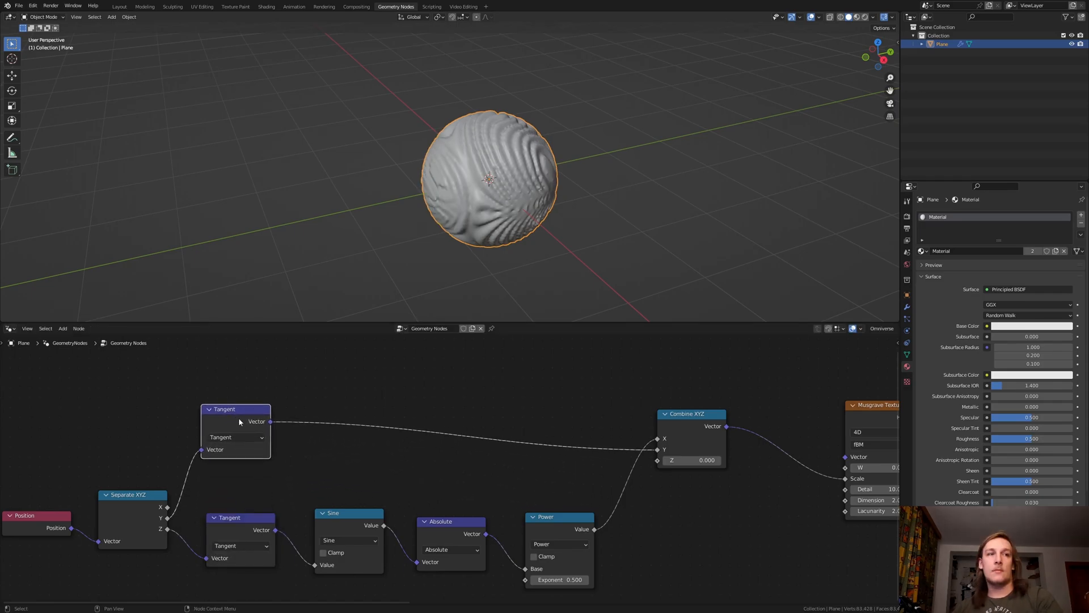
key(shift+a)
text(ma)
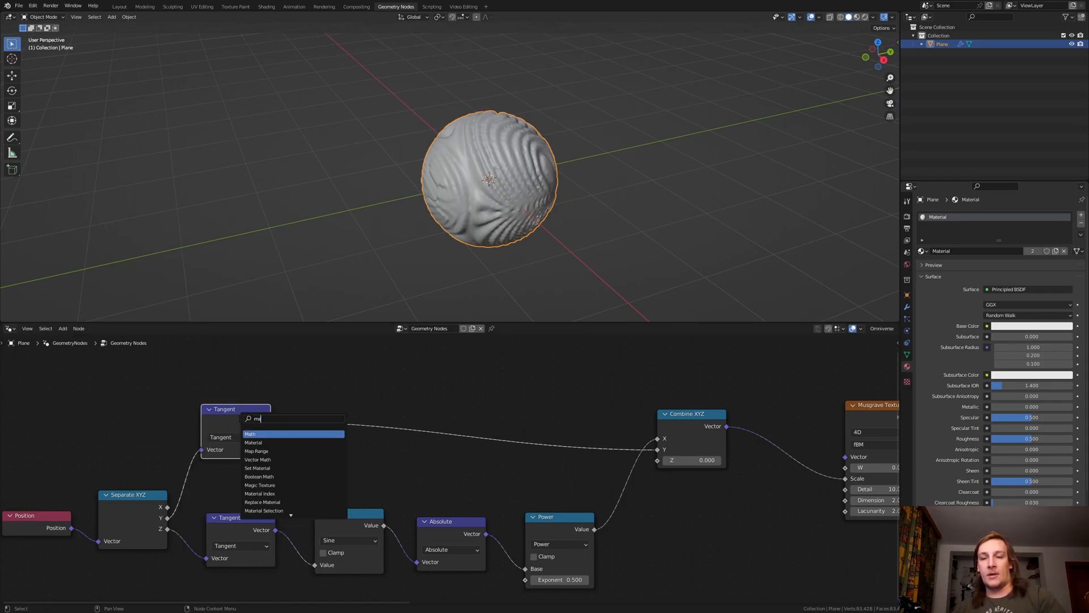
key(Return)
click(335, 406)
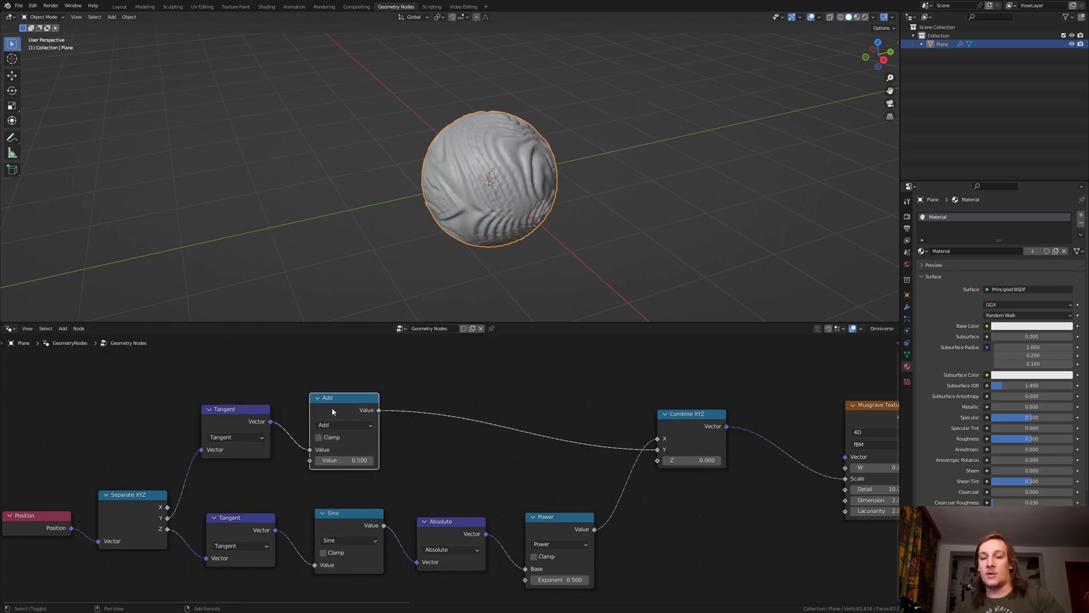
- Duplicate the Add node three times along the Y link, placing the copies in series before Combine XYZ
key(shift+d)
click(441, 404)
key(shift+d)
click(539, 403)
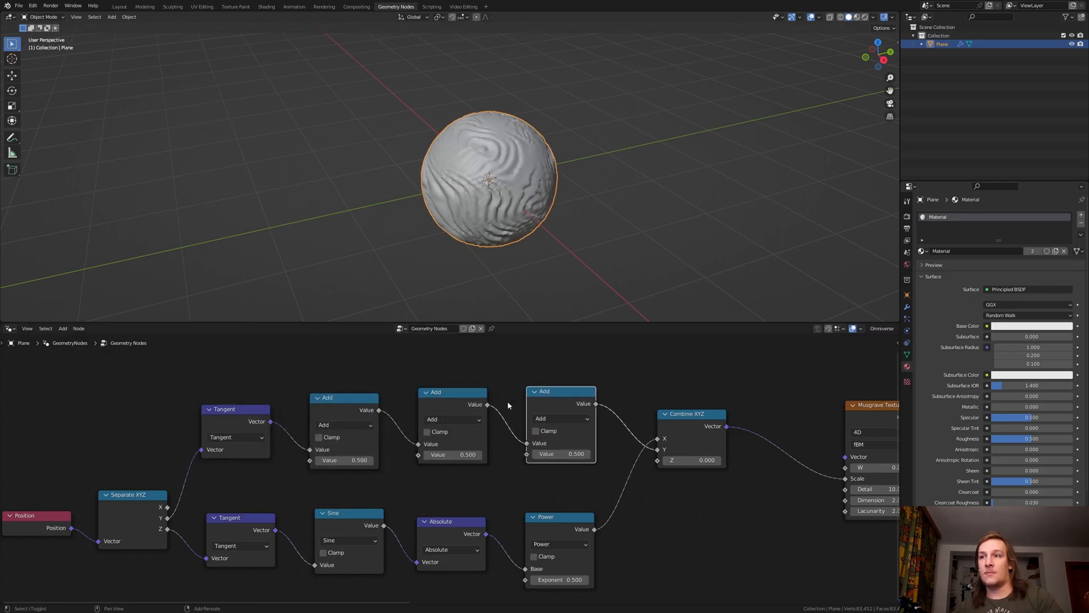
key(shift+d)
click(616, 400)
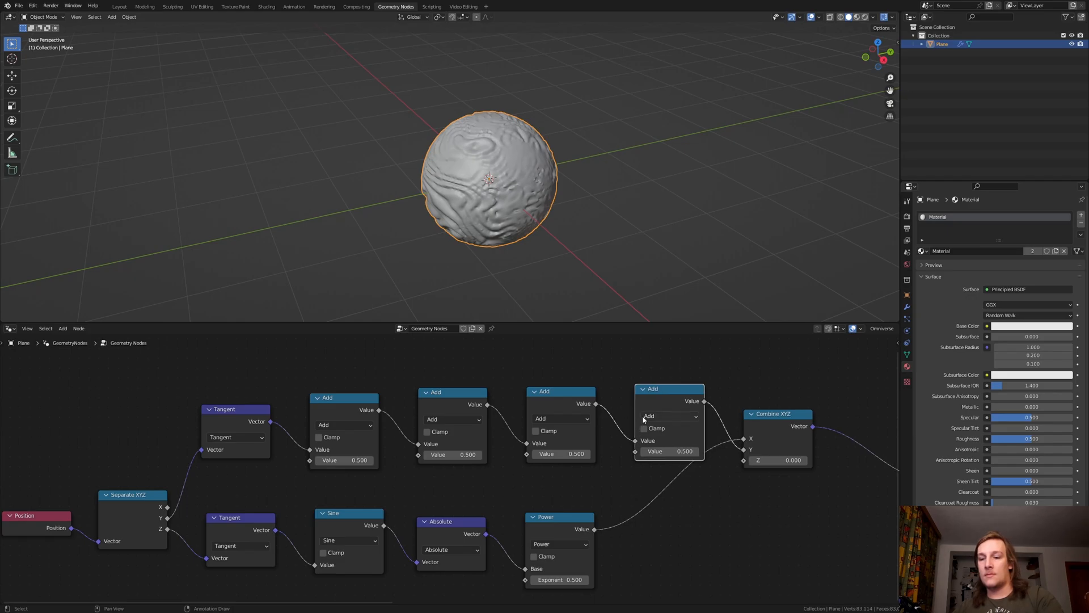
- Duplicate the upper Tangent node and insert the copy between the third and fourth Add nodes
click(243, 413)
key(shift+d)
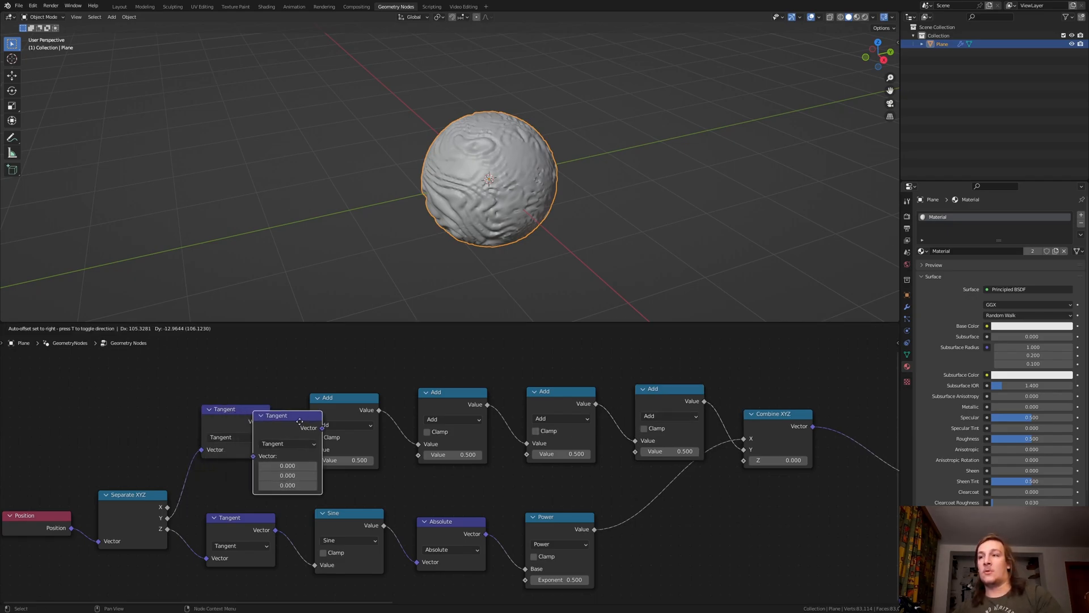
click(634, 398)
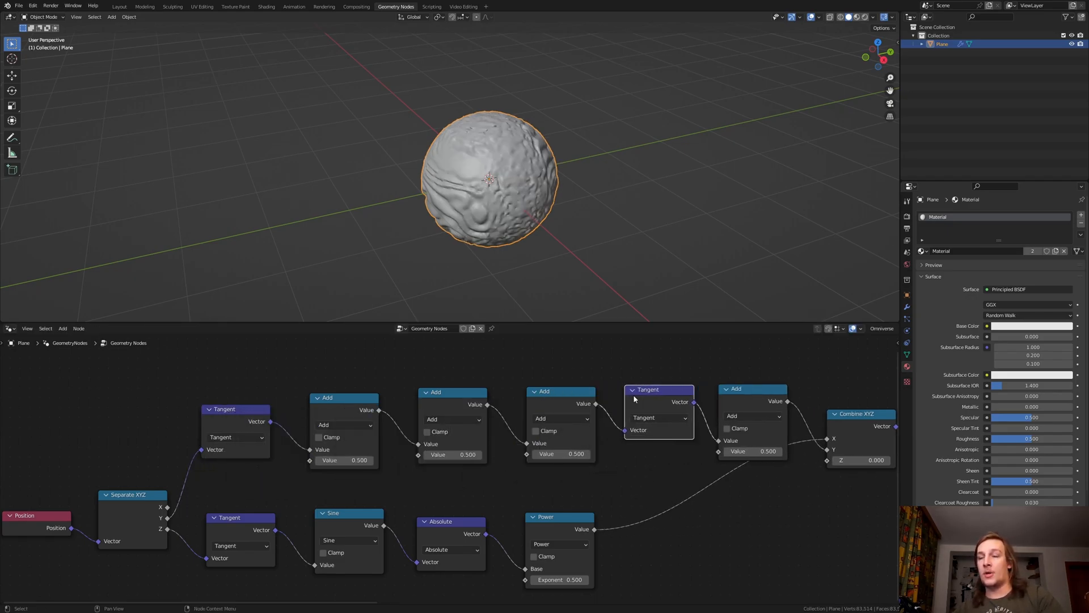
- Change the first Add node in the Y chain to Cosine and the second one to Greater Than
click(349, 425)
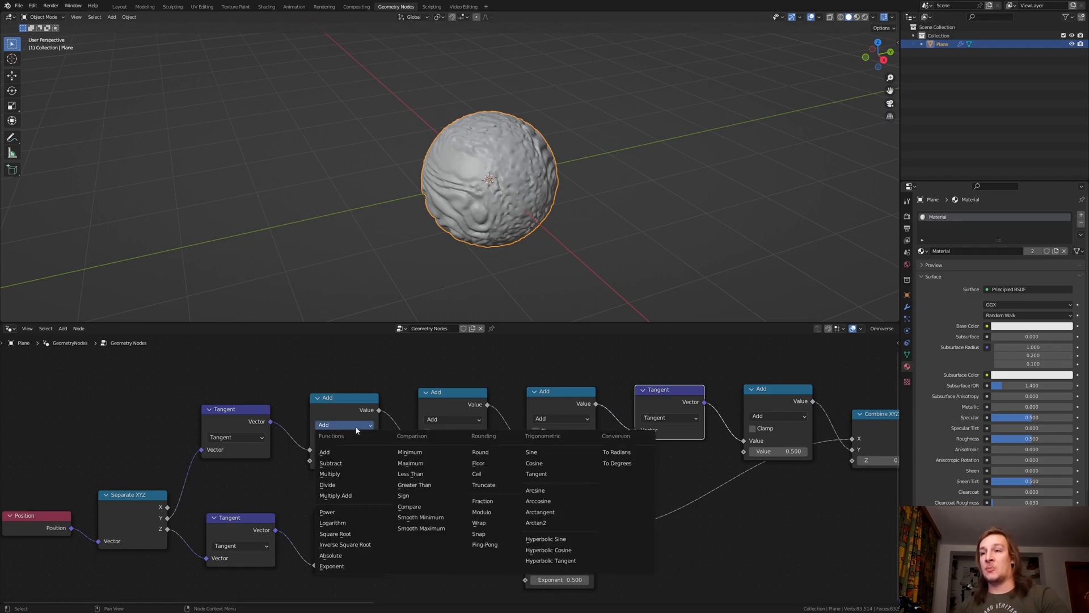
click(534, 463)
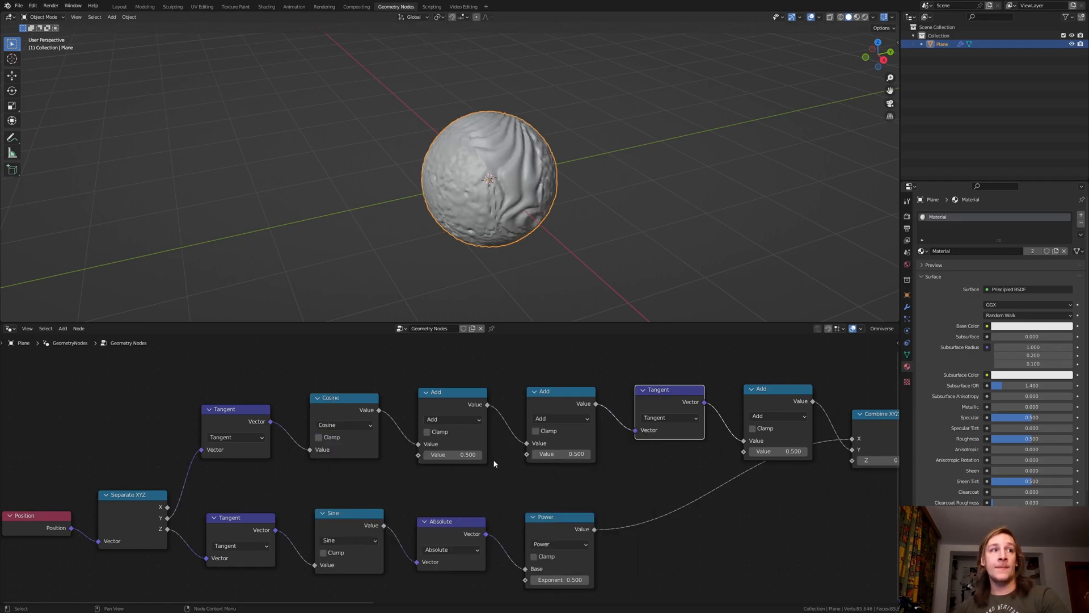
click(450, 420)
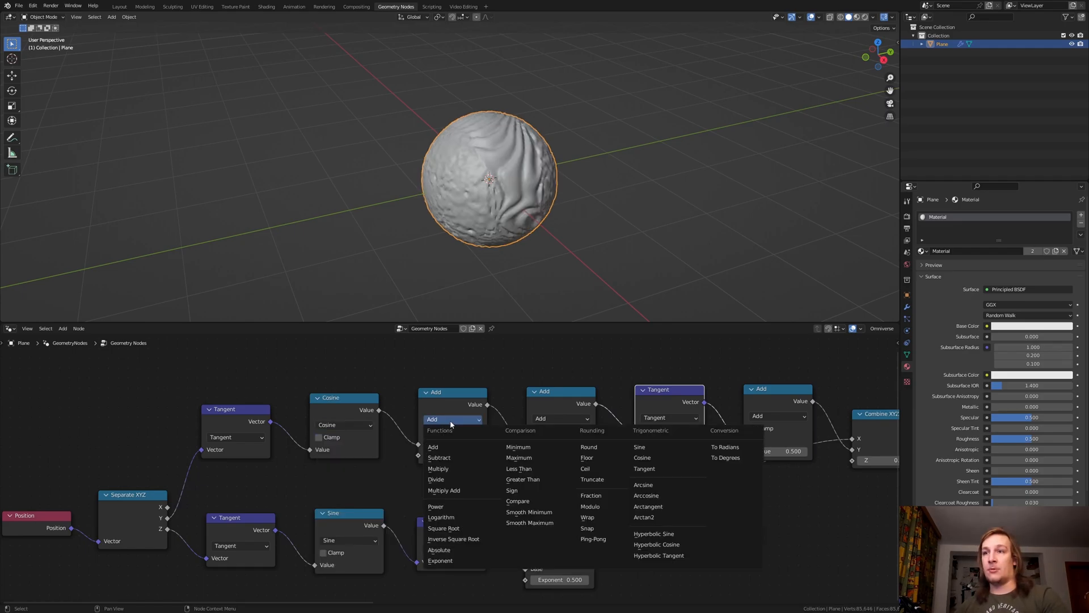
click(533, 480)
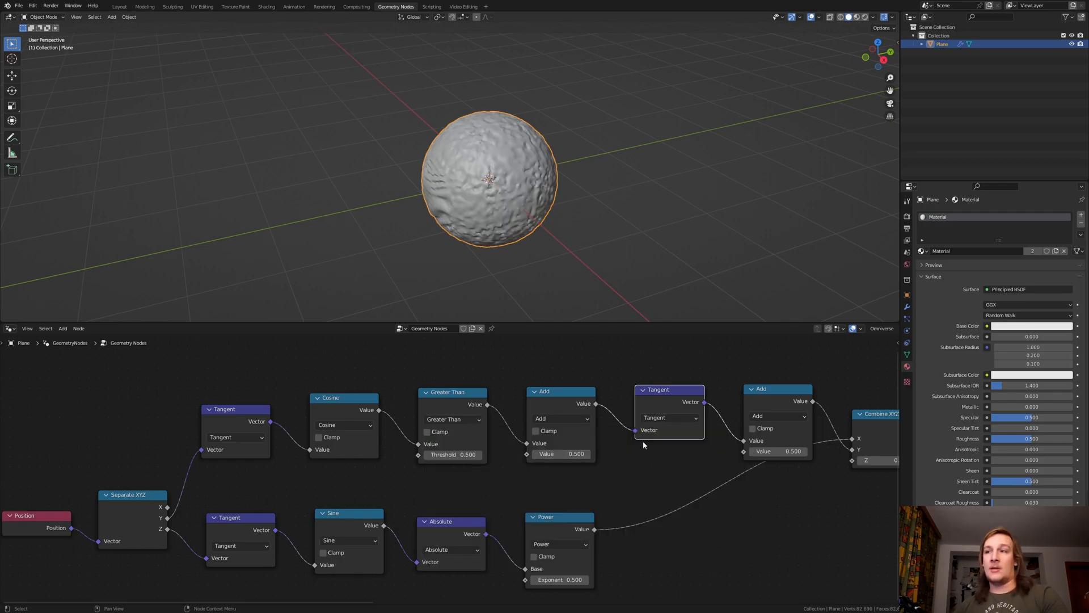
- Change the Add node before Combine XYZ to Less Than and the remaining Add node to Multiply Add
click(777, 417)
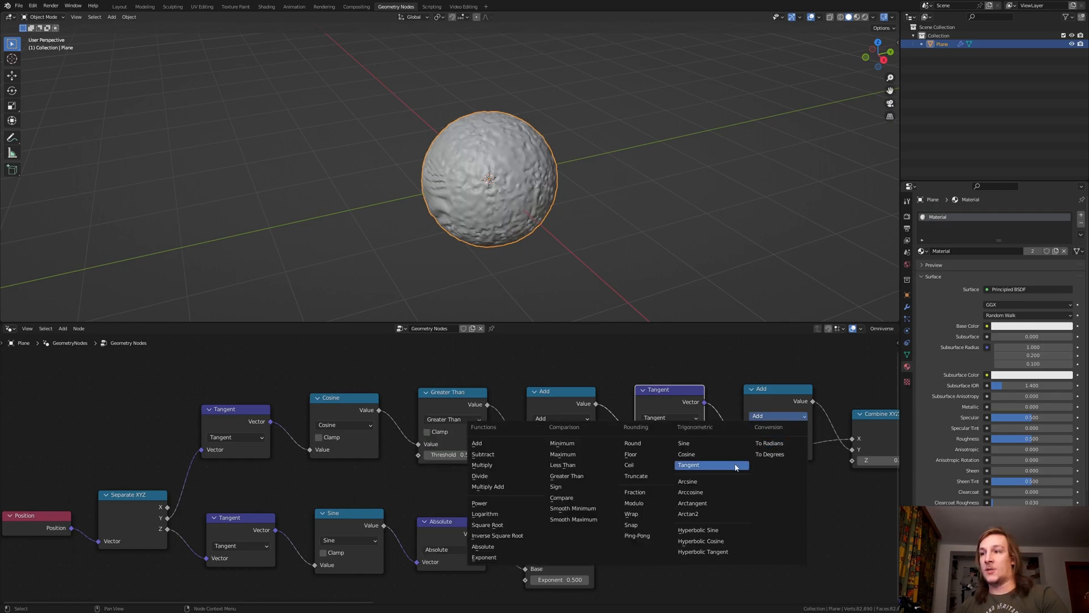
click(562, 465)
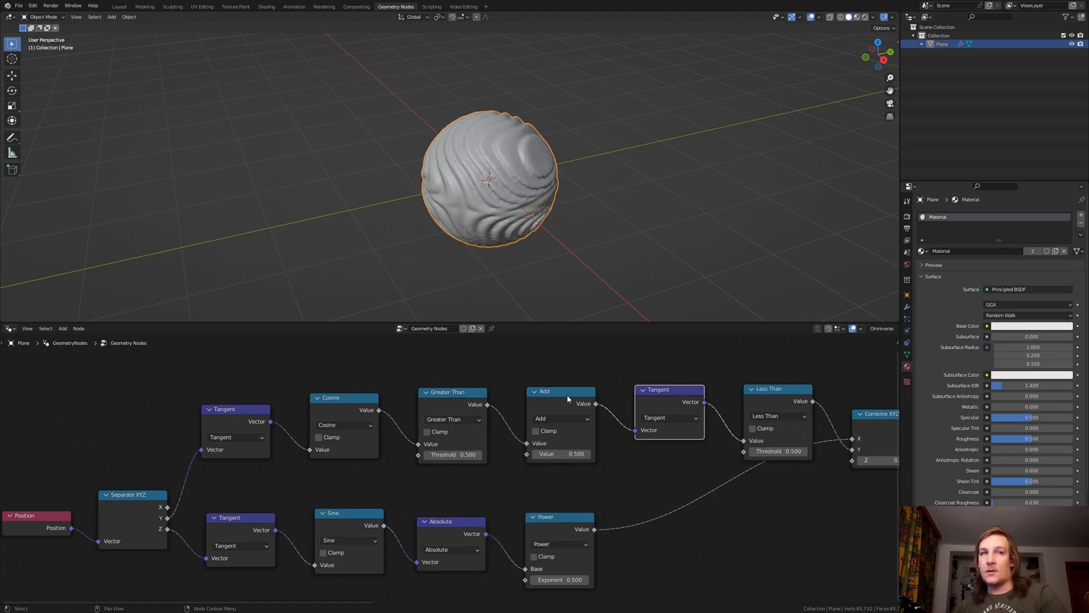
click(567, 418)
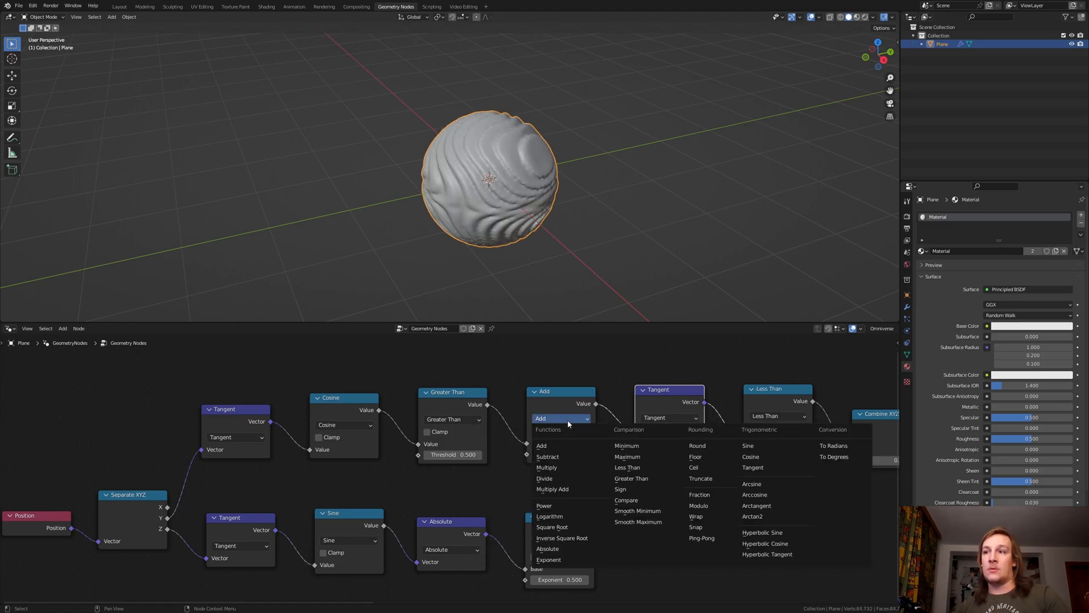
click(570, 487)
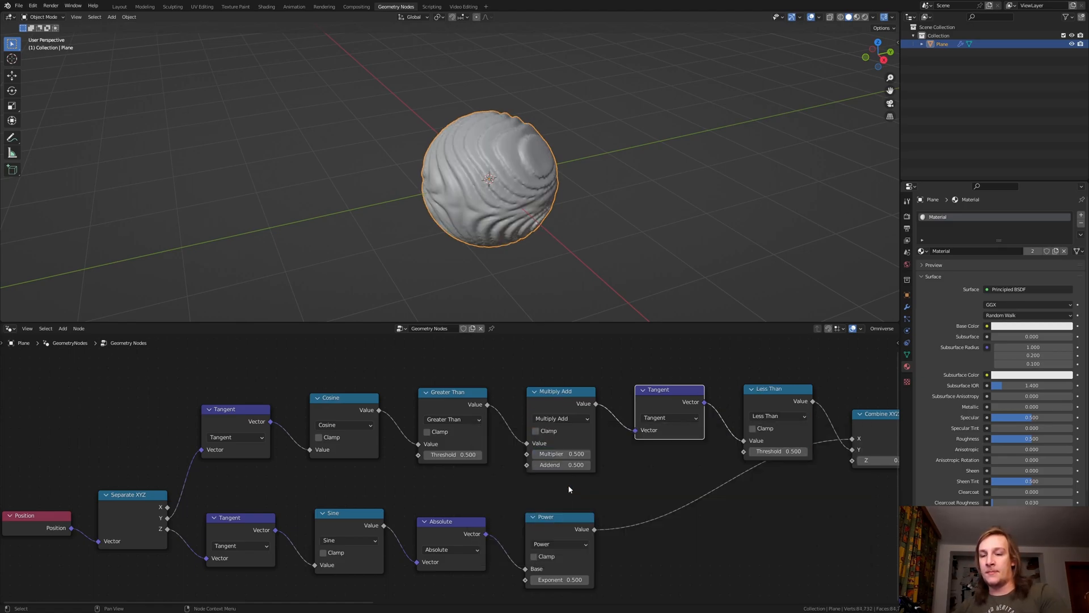
- Change the Tangent node before Less Than to Floor and connect Separate XYZ's Z to Multiply Add's Addend
click(658, 417)
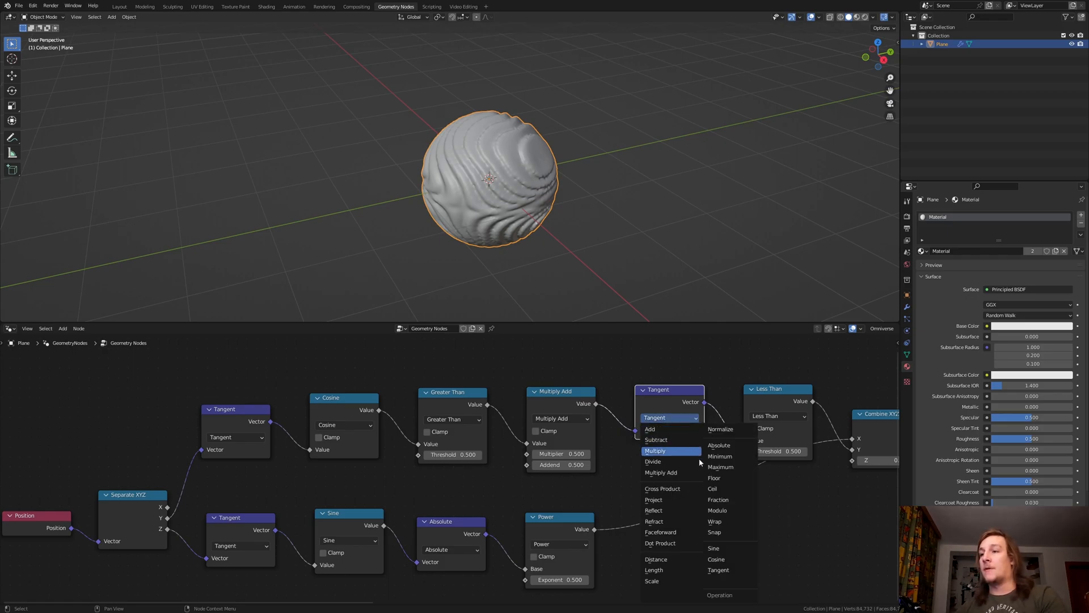
click(723, 478)
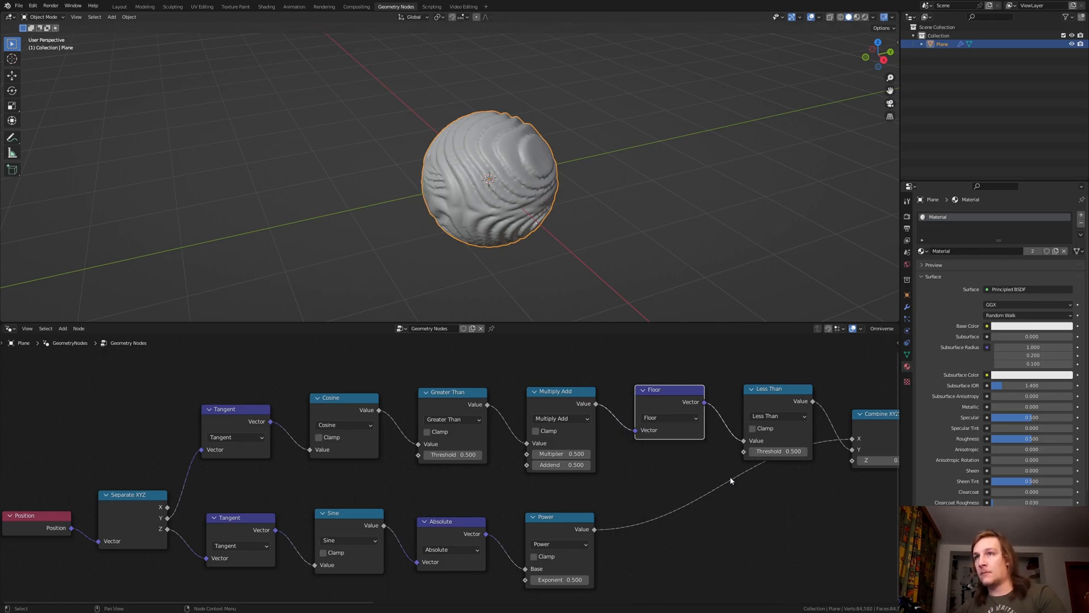
click(731, 480)
drag(169, 529, 527, 466)
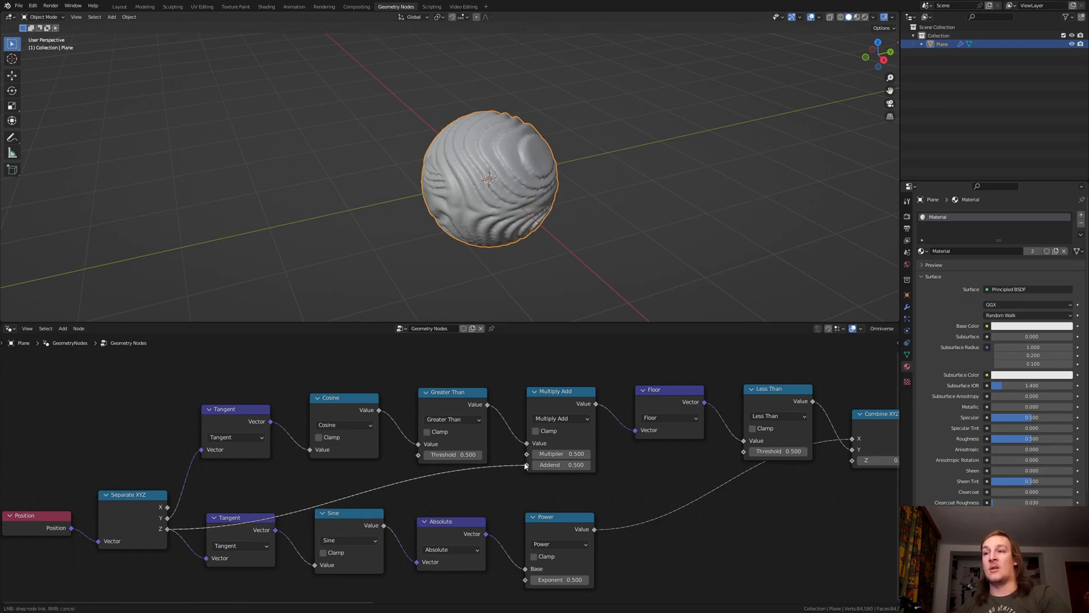
shift+scroll(427, 426, up, 1)
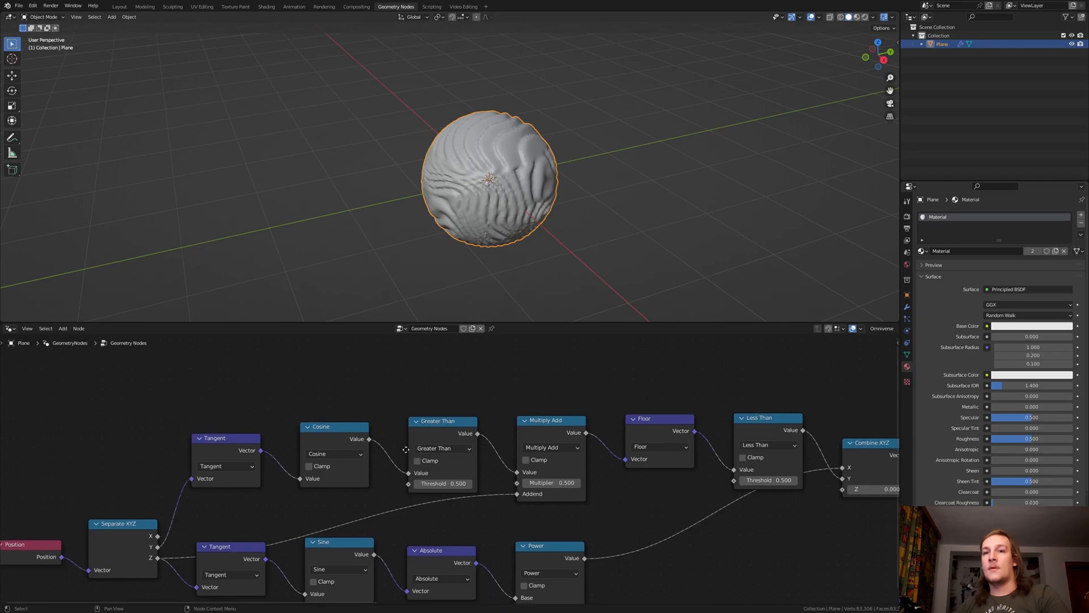
- Connect Separate XYZ's X to Combine XYZ's Z and insert a copy of the Tangent node on that link, placed above the Y chain
scroll(192, 522, down, 1)
drag(167, 519, 804, 478)
click(239, 439)
key(shift+d)
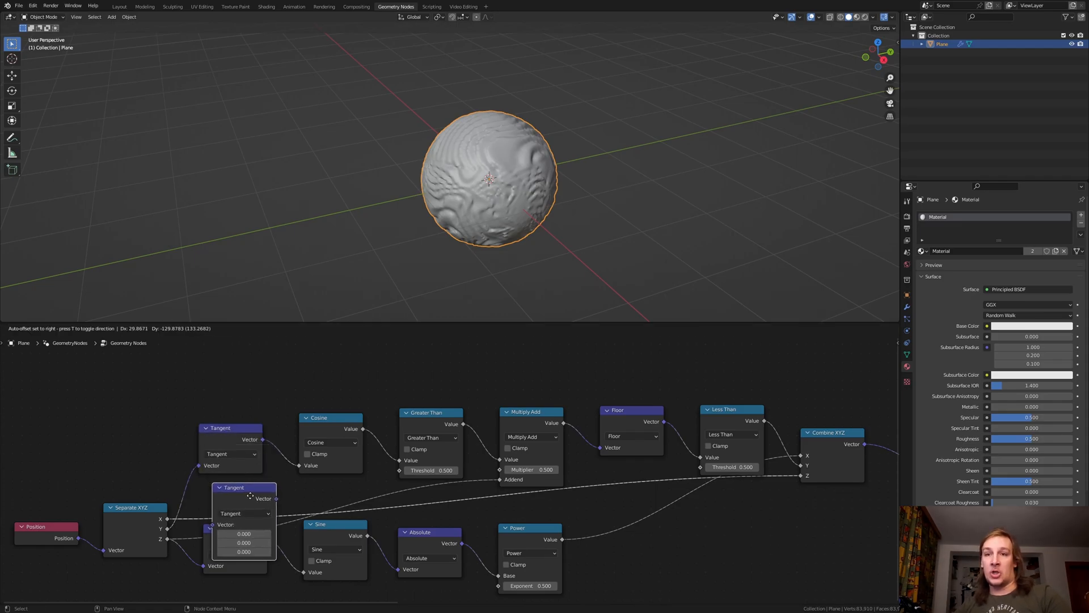
click(247, 500)
key(g)
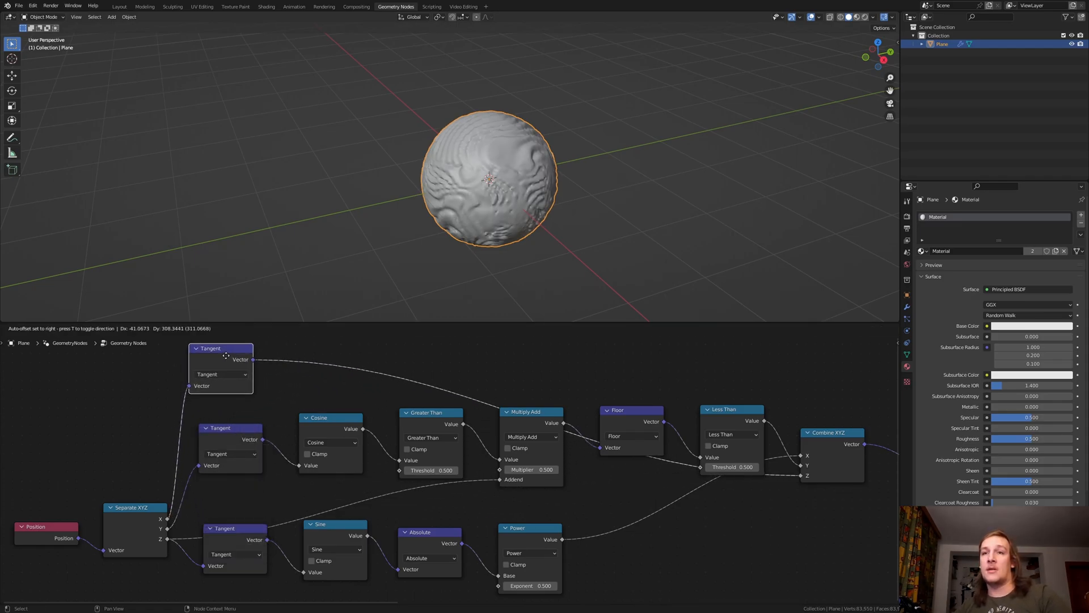
click(234, 380)
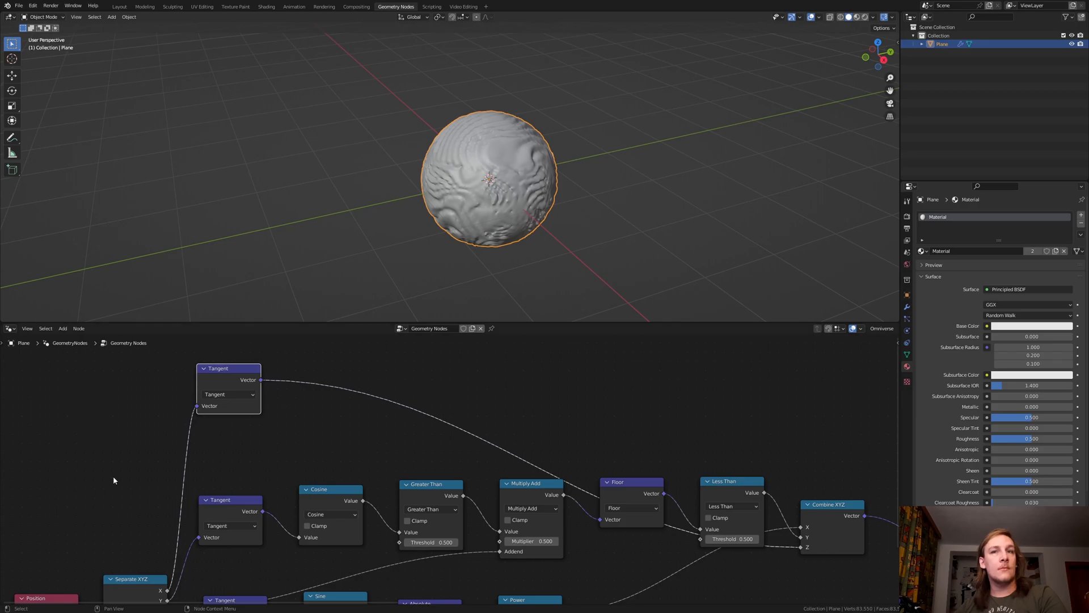
- Change the new Tangent node on the X link to Cosine and connect its Vector output to Multiply Add's Multiplier
click(244, 394)
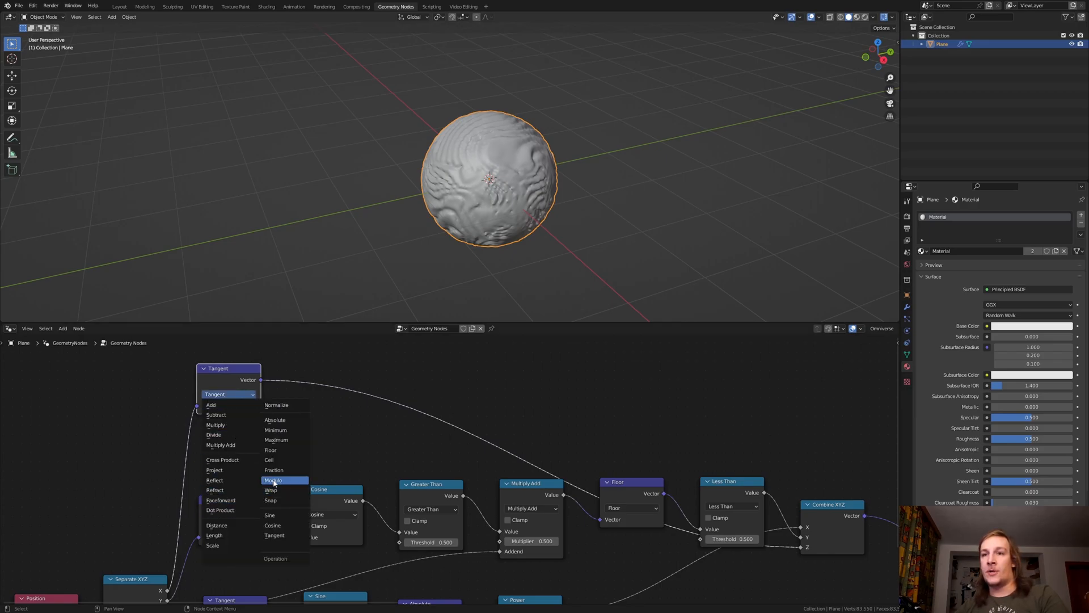
click(280, 524)
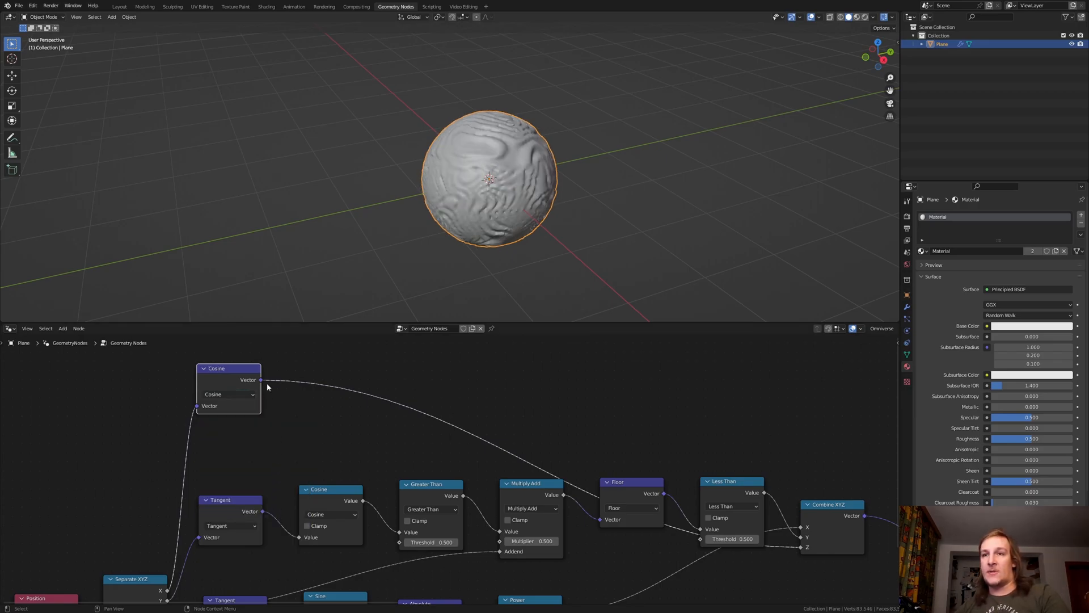
mouse_move(262, 379)
mouse_down()
mouse_move(369, 479)
mouse_move(500, 541)
mouse_up()
- Duplicate the Y chain's nodes from Cosine through Less Than and place the copies in a row above
ctrl+right_drag(753, 556, 699, 558)
drag(699, 558, 342, 484)
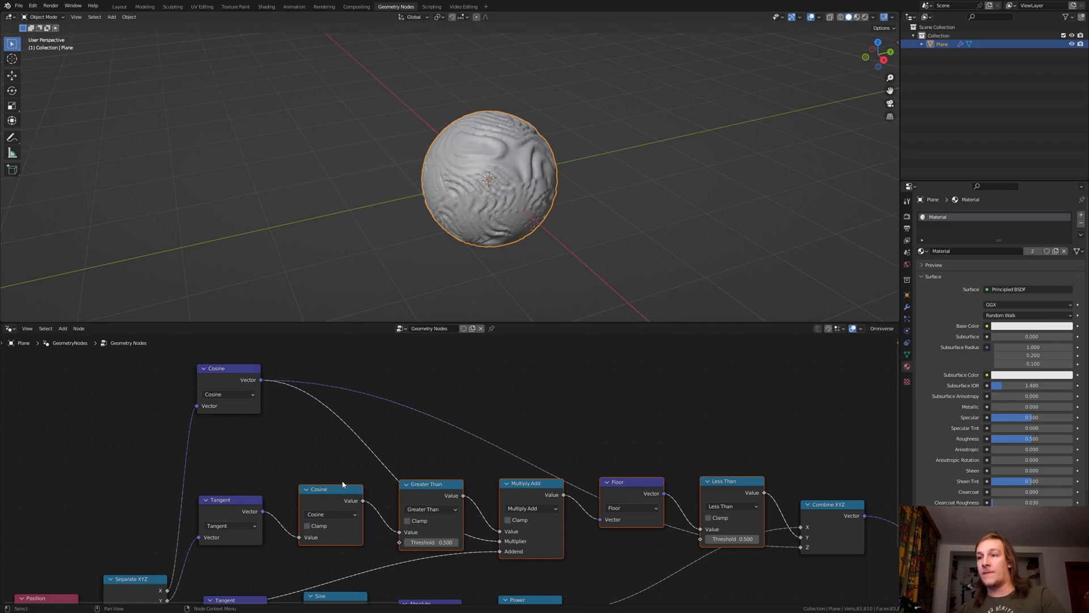
key(shift+d)
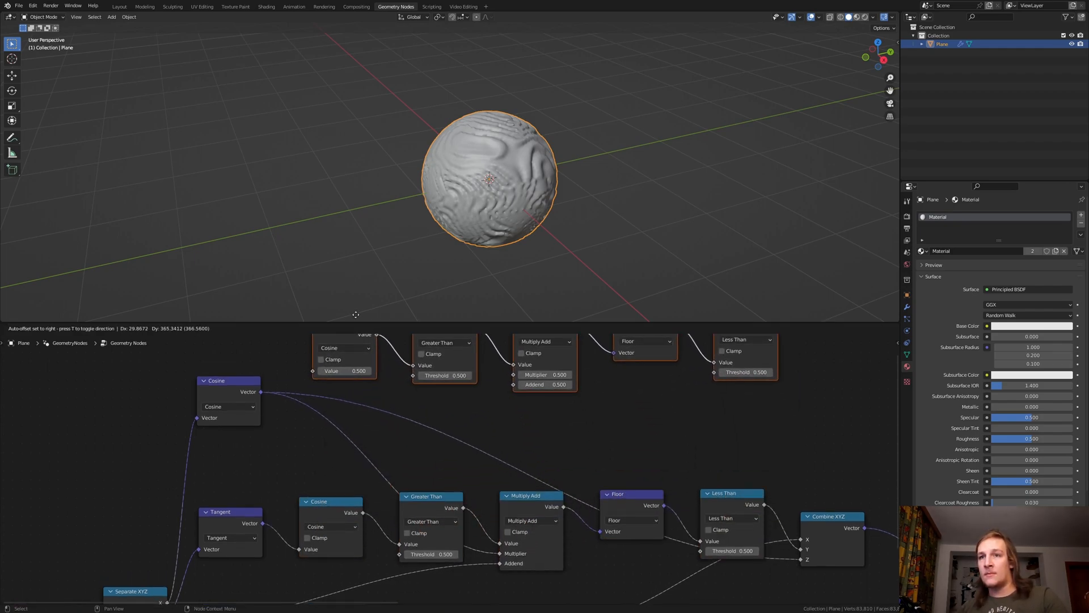
click(351, 348)
- Connect the X link's Cosine node to the start of the copied row and the row's Less Than output to Combine XYZ's Z
drag(262, 424, 309, 405)
middle_drag(691, 425, 568, 408)
drag(652, 343, 681, 564)
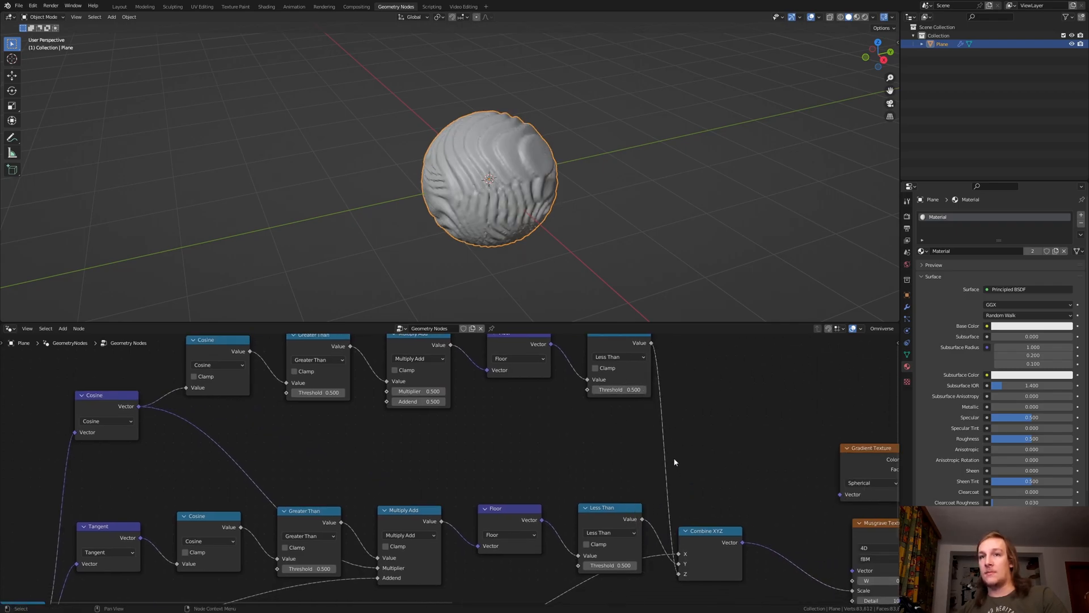
middle_drag(674, 462, 687, 491)
- Change the upper row's first two nodes to Truncate and Multiply, and connect Separate XYZ's Z to Multiply's second Value
click(241, 397)
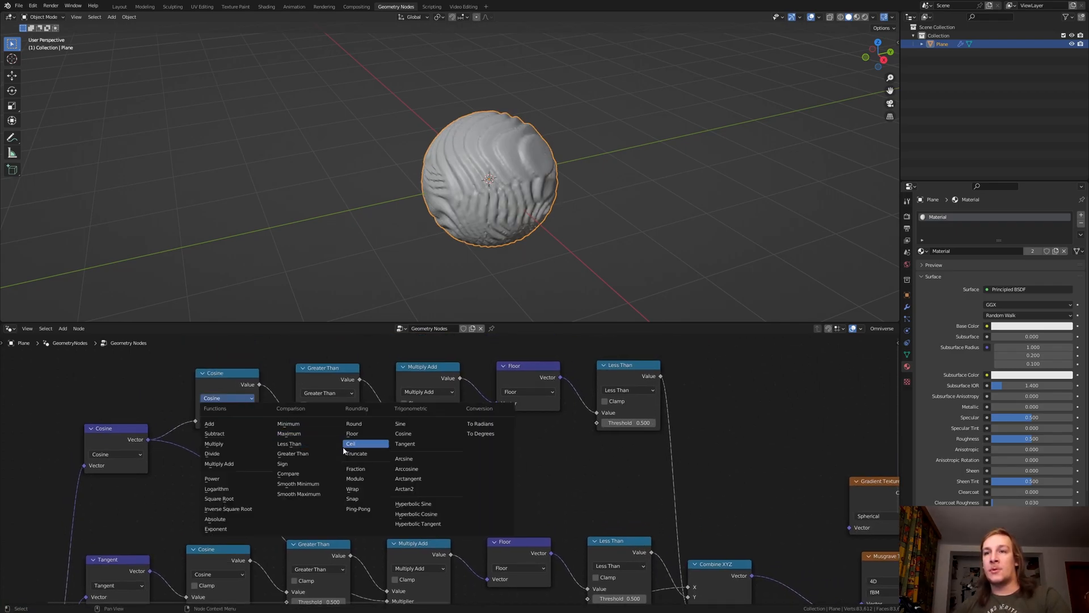
click(360, 454)
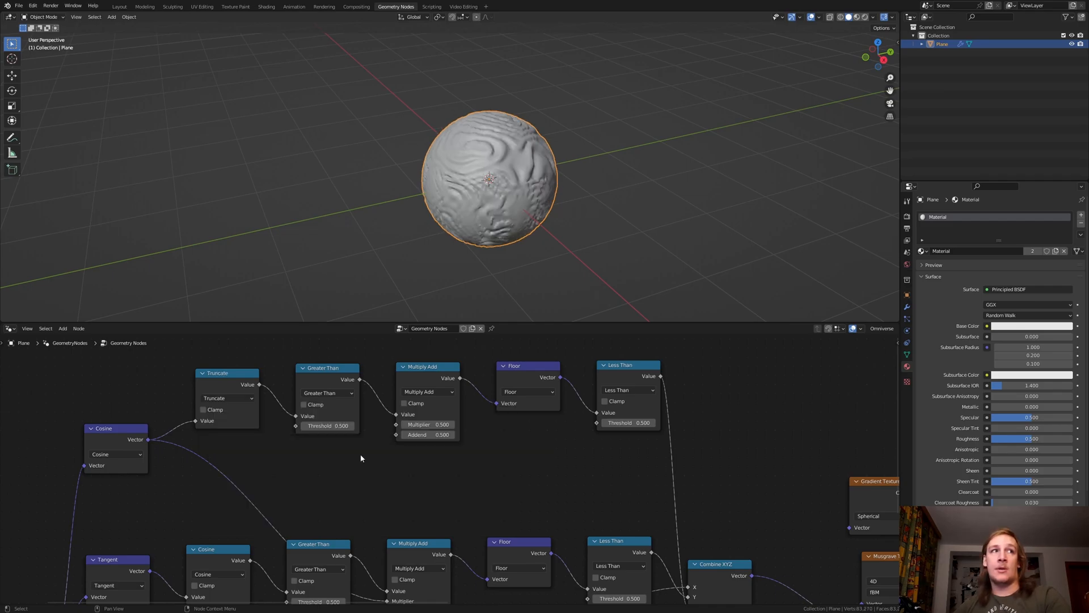
click(330, 393)
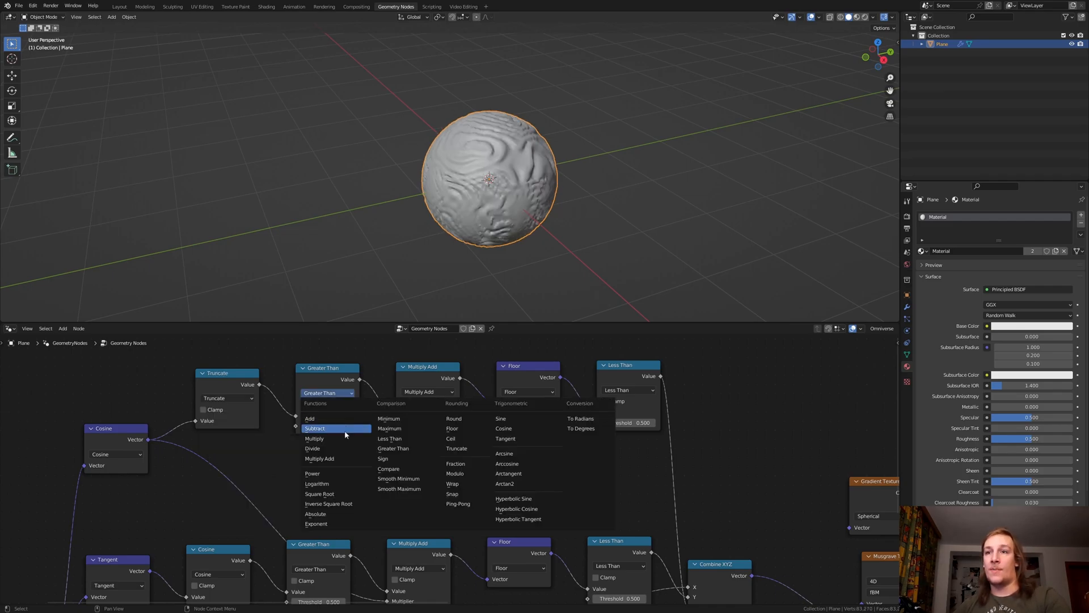
click(314, 439)
scroll(324, 442, down, 4)
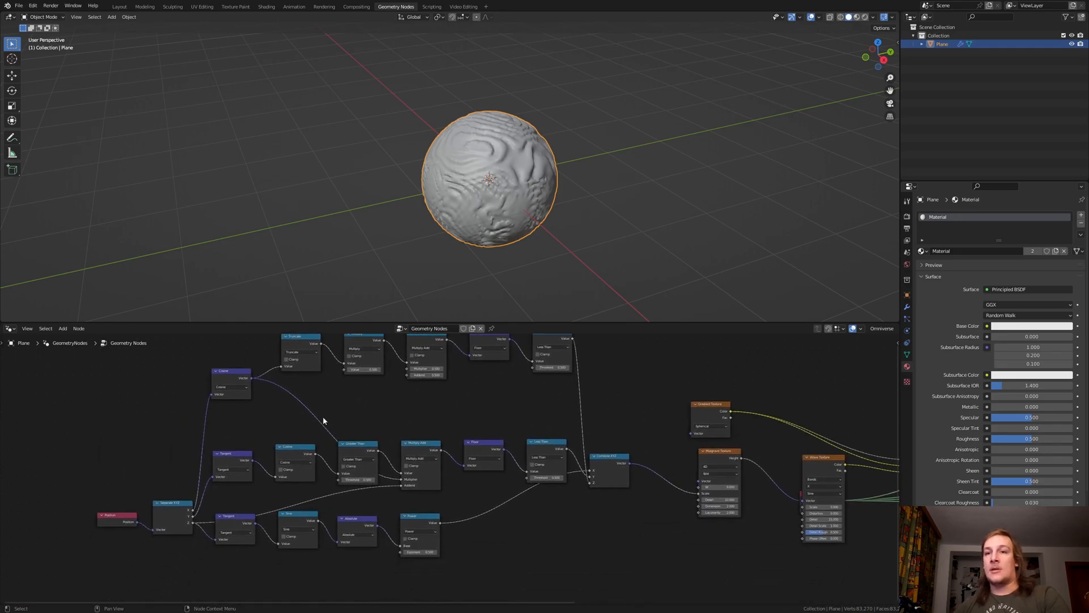
drag(193, 522, 345, 375)
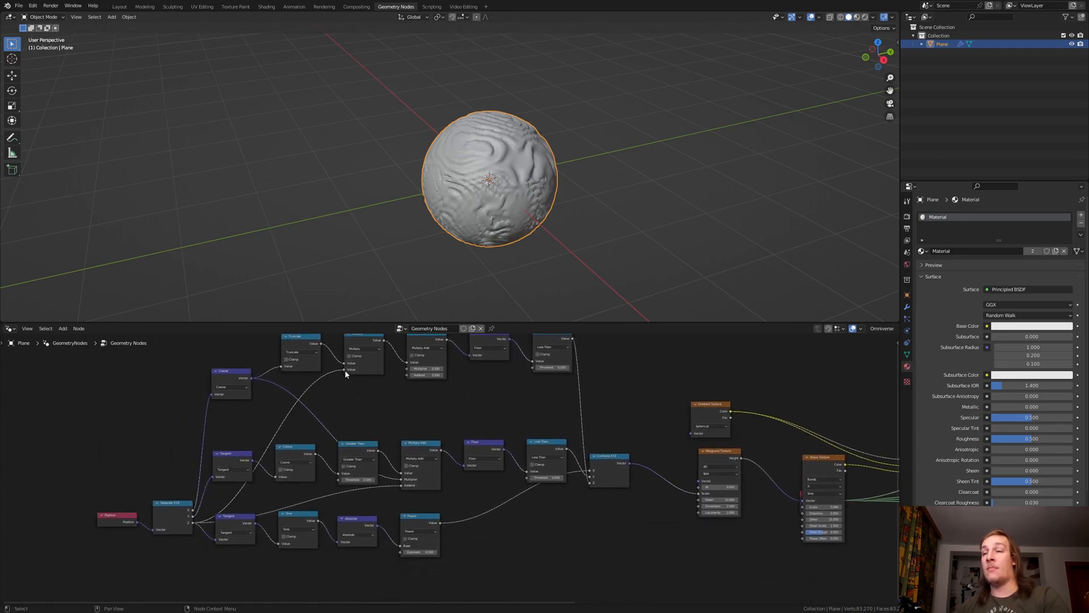
- Change the upper row's Multiply Add node to Add and its Less Than node to Maximum
scroll(345, 374, up, 4)
click(359, 426)
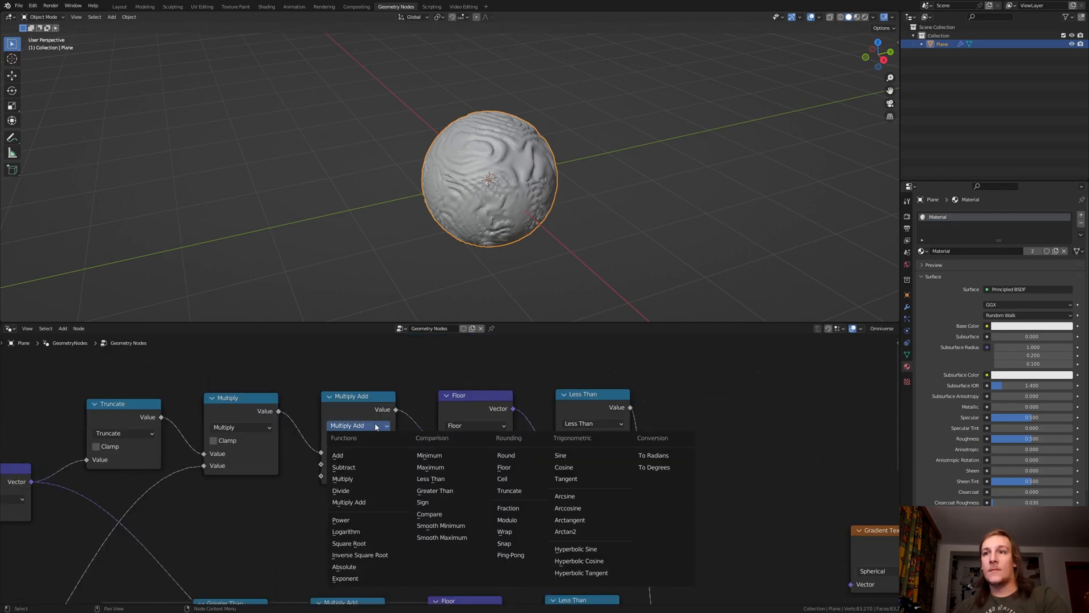
click(374, 456)
click(604, 424)
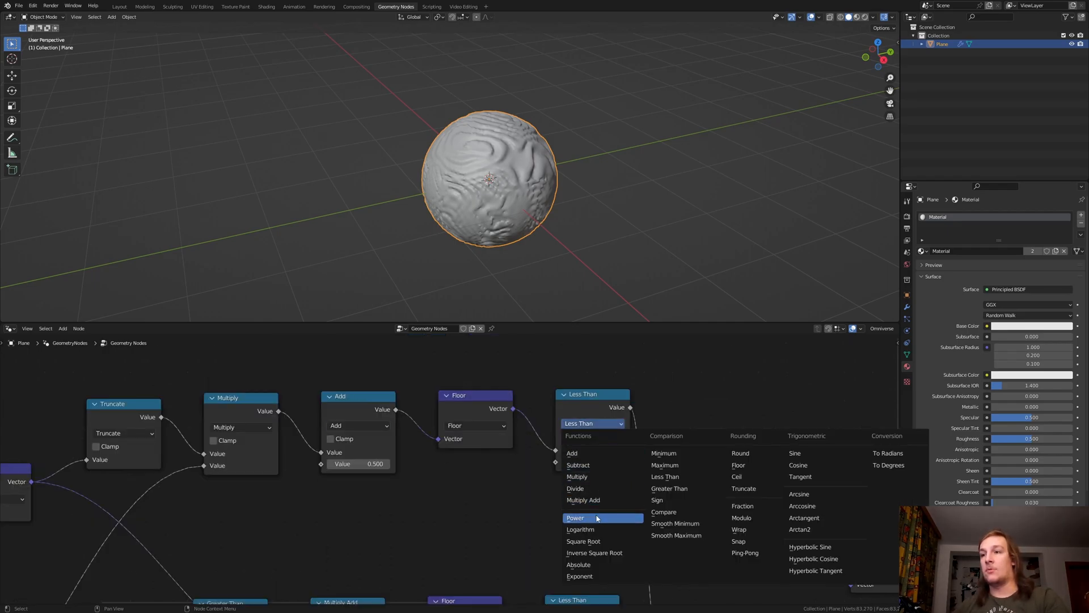
click(665, 466)
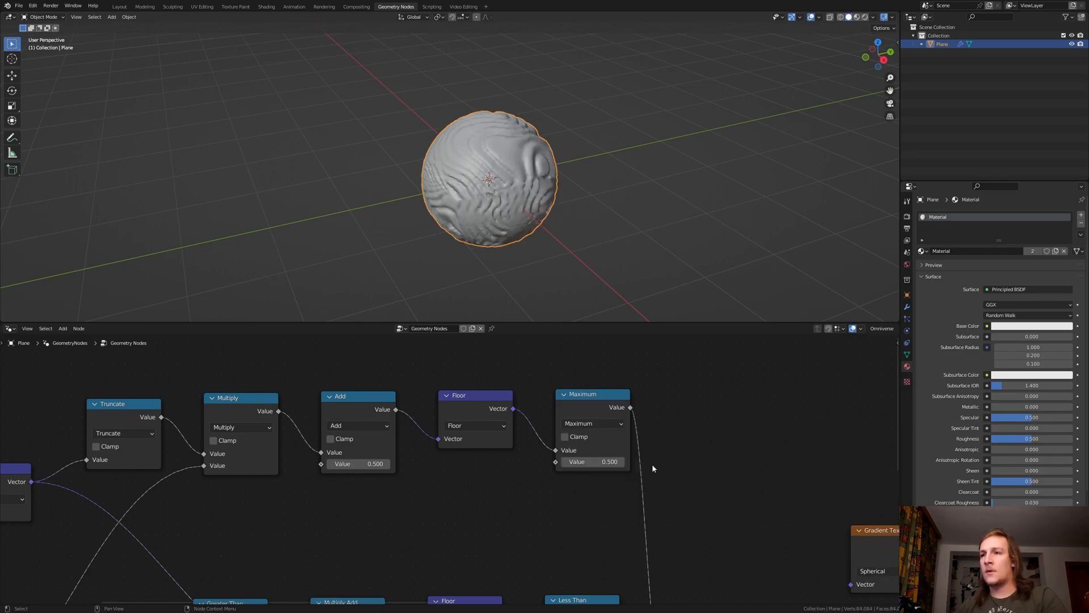
- Change the upper row's Floor node to Tangent and connect Separate XYZ's Y to Maximum's second Value
click(476, 426)
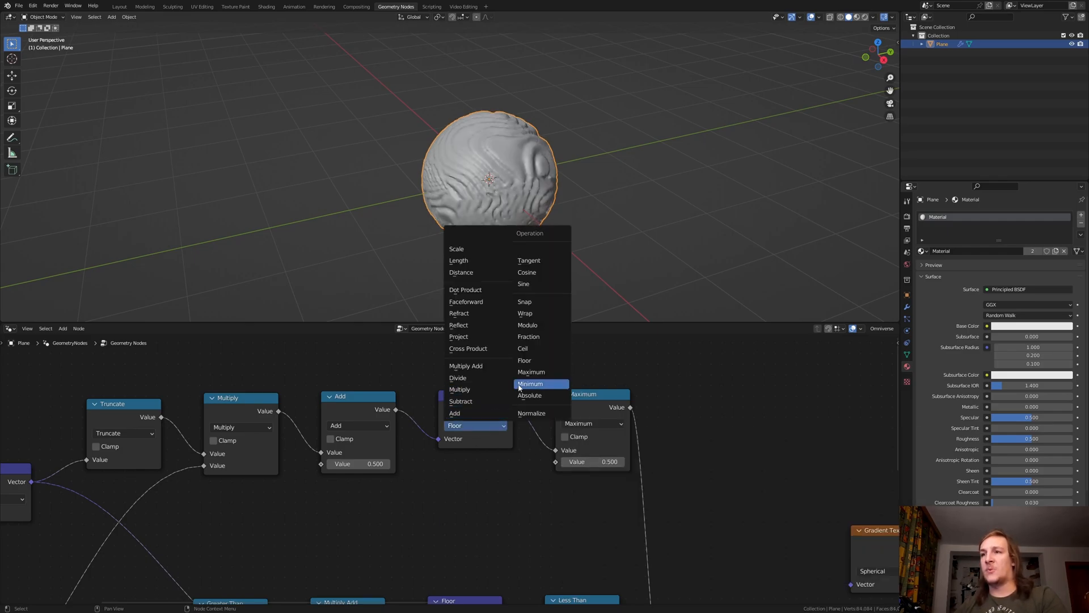
click(555, 259)
key(Home)
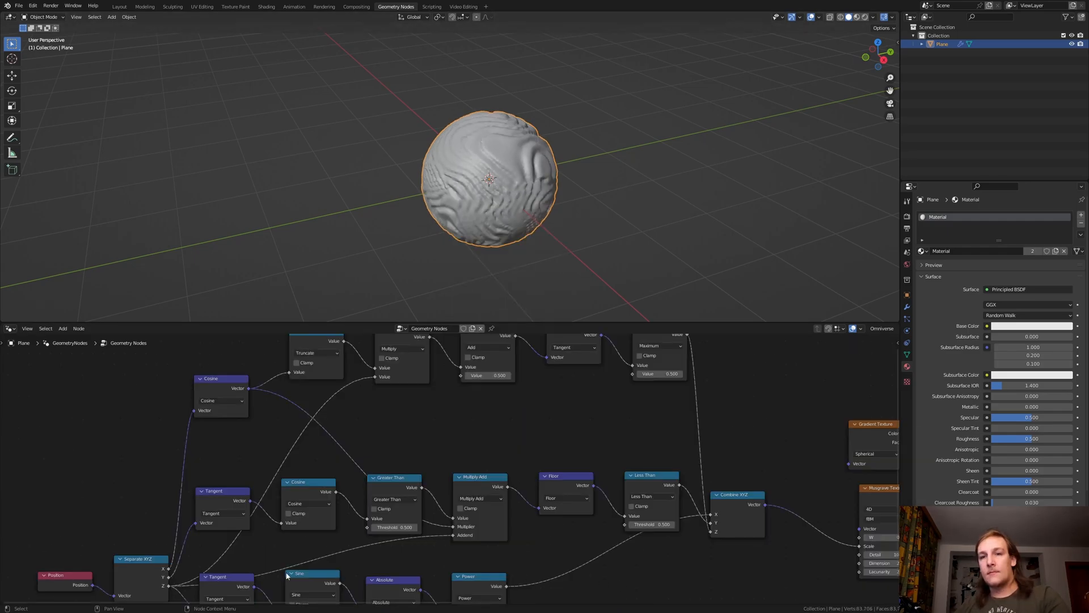
drag(169, 577, 633, 376)
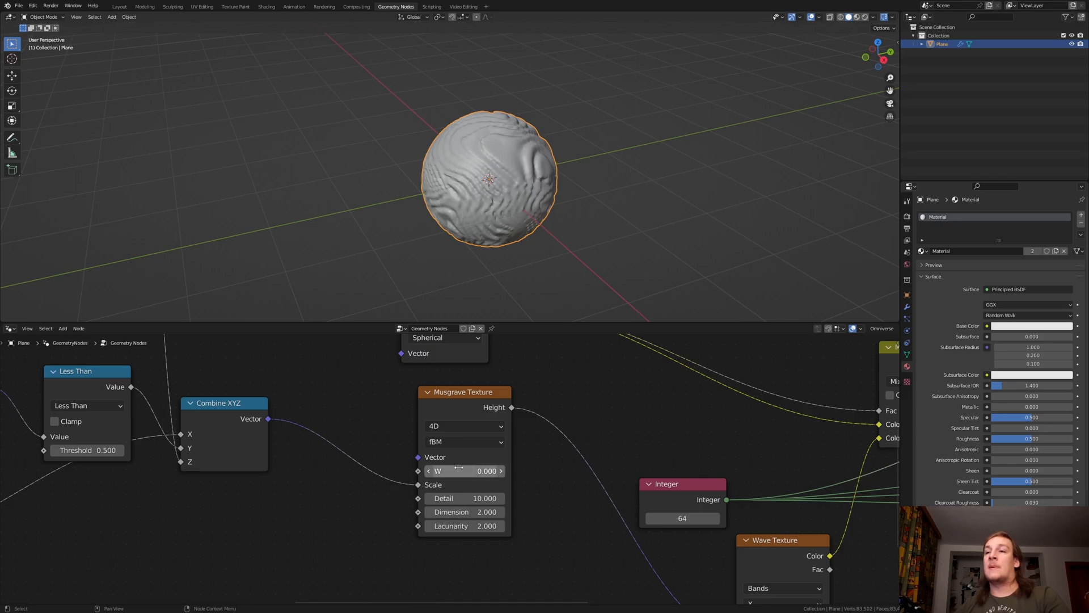
- Insert a keyframe on the Musgrave Texture's W at 0.000
drag(454, 474, 564, 473)
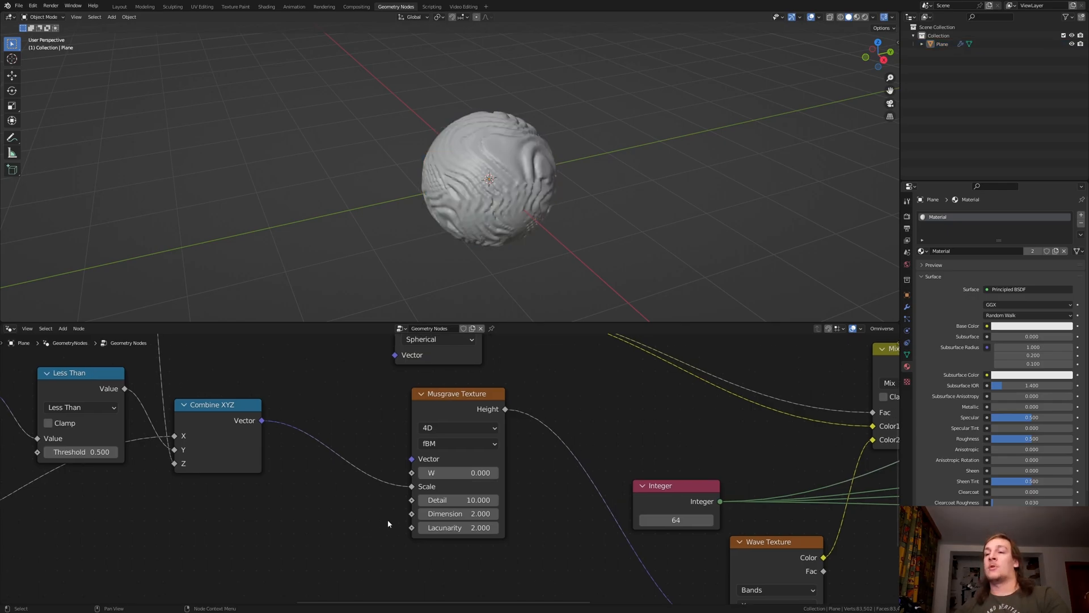
middle_drag(395, 515, 370, 522)
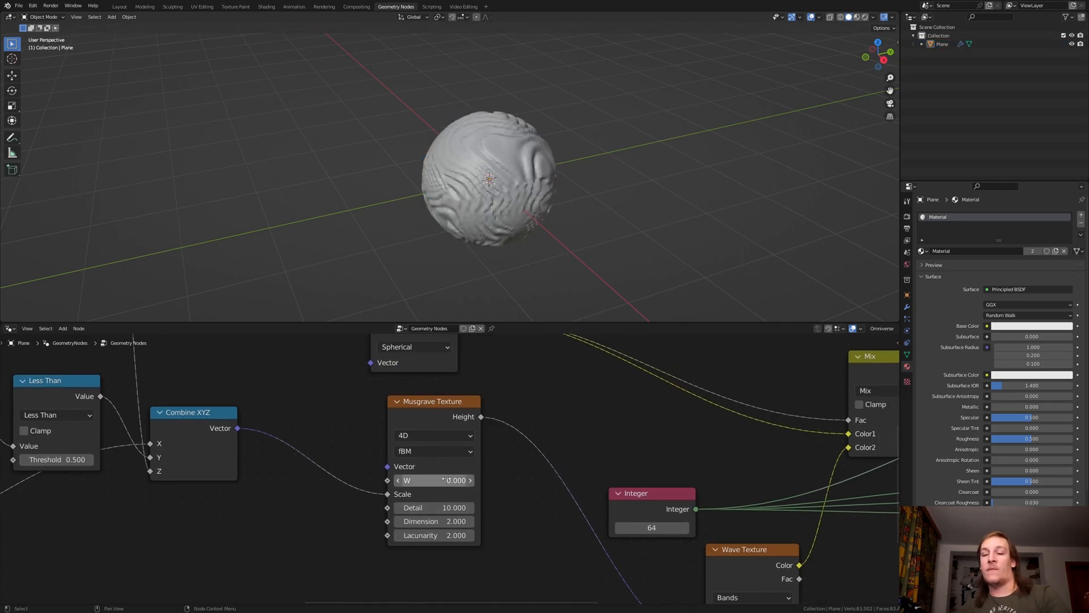
click(432, 421)
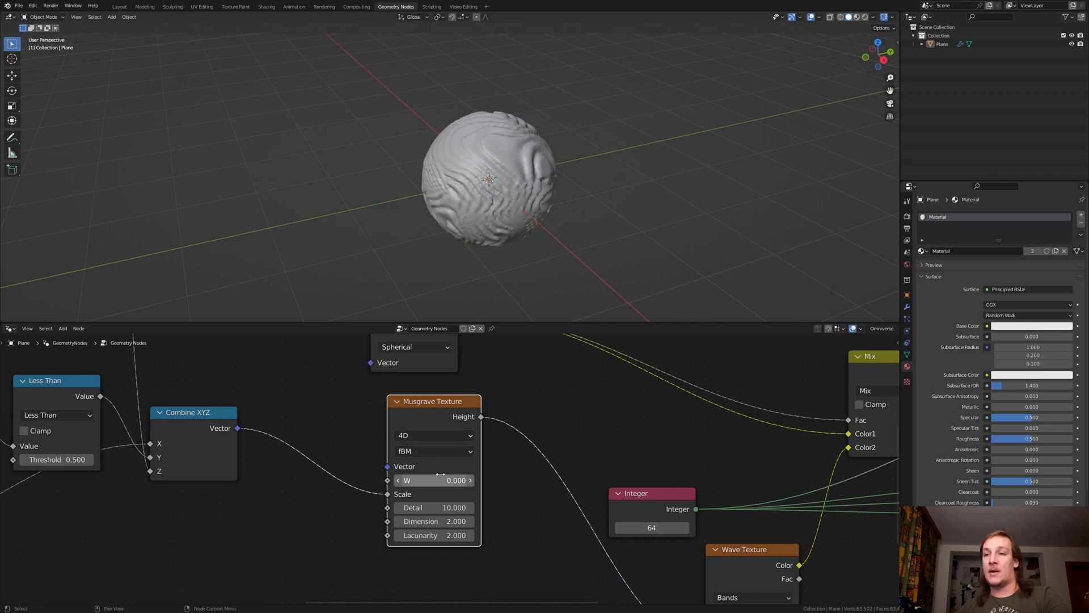
key(i)
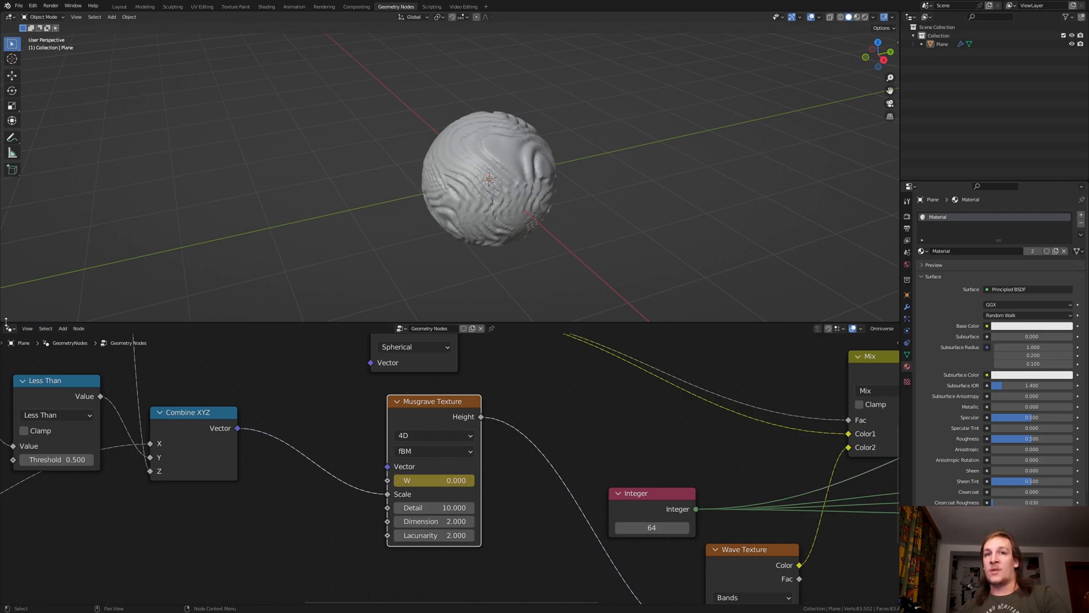
- Split off an area between the 3D viewport and node editor, make it a Timeline, and select the sphere-shaped mesh
drag(3, 321, 4, 251)
click(9, 256)
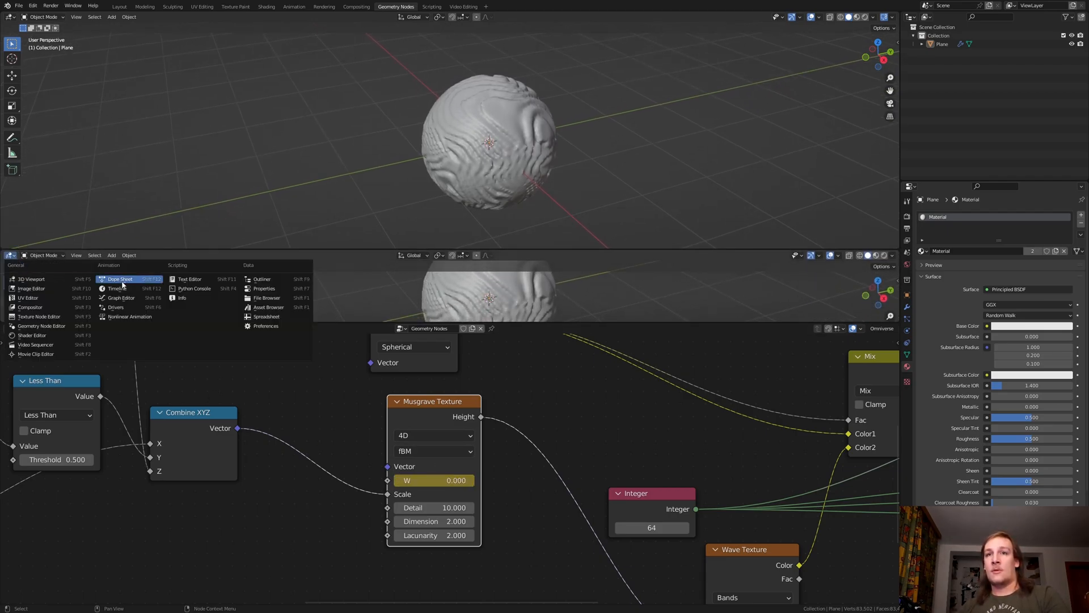
click(128, 287)
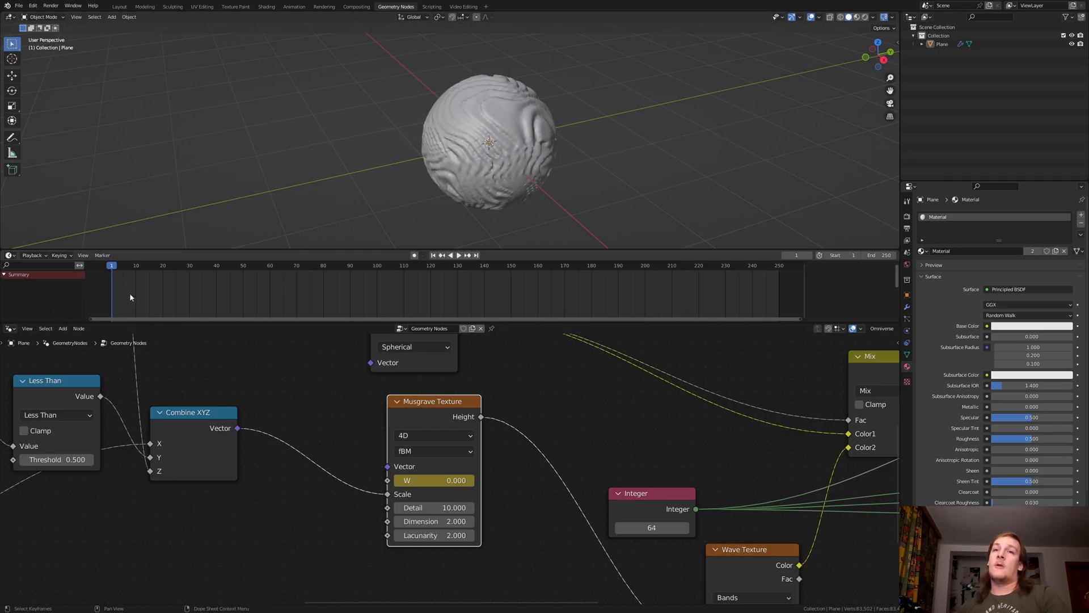
click(533, 131)
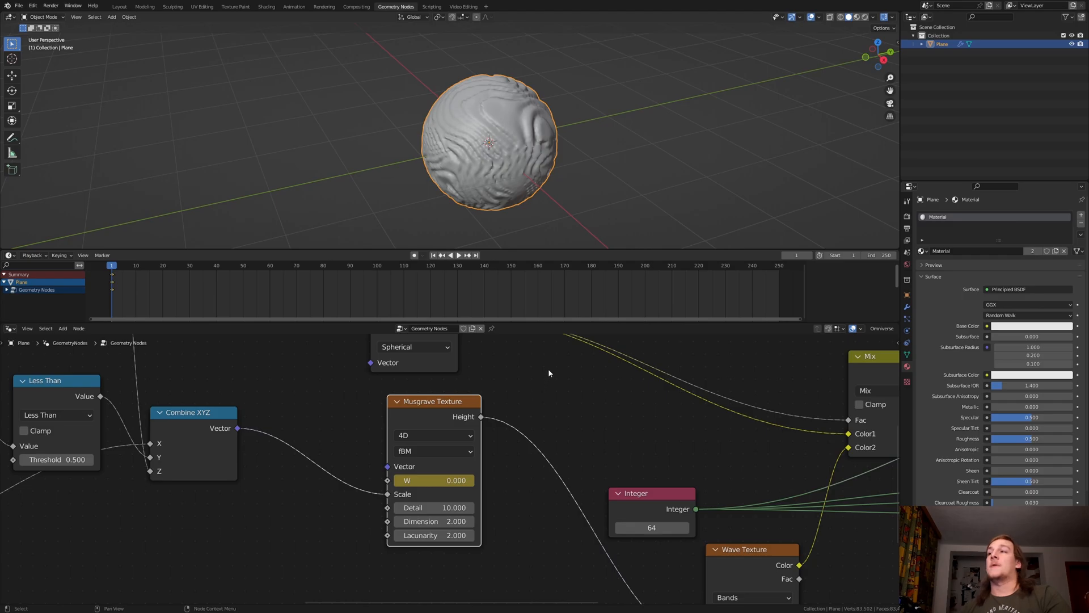
- At frame 50, set the Musgrave Texture's W to 2.5 and insert a keyframe on it
click(798, 255)
text(50)
key(Return)
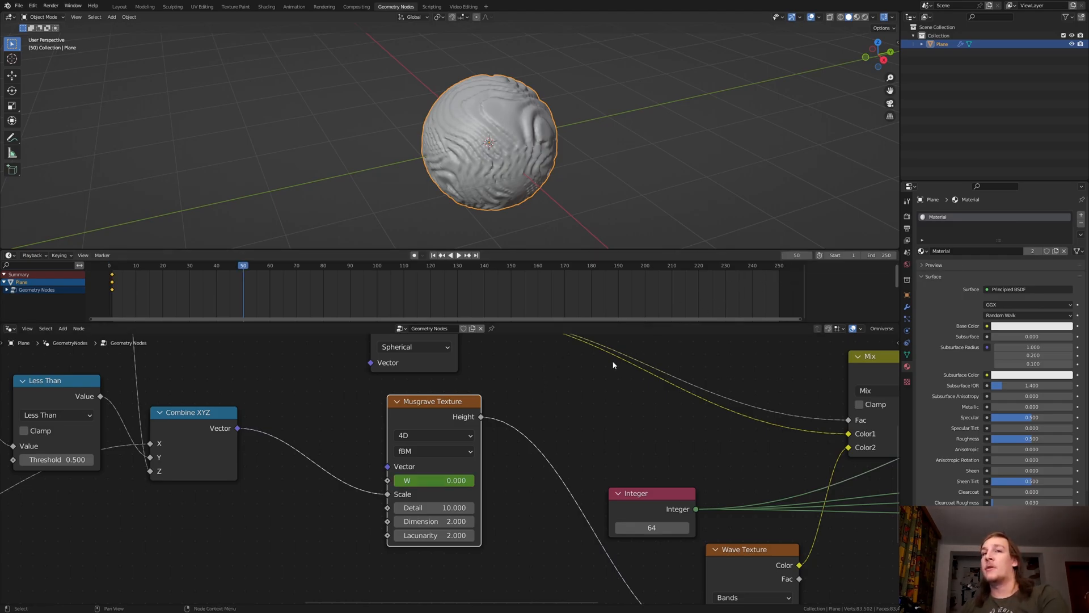
click(450, 478)
text(2.5)
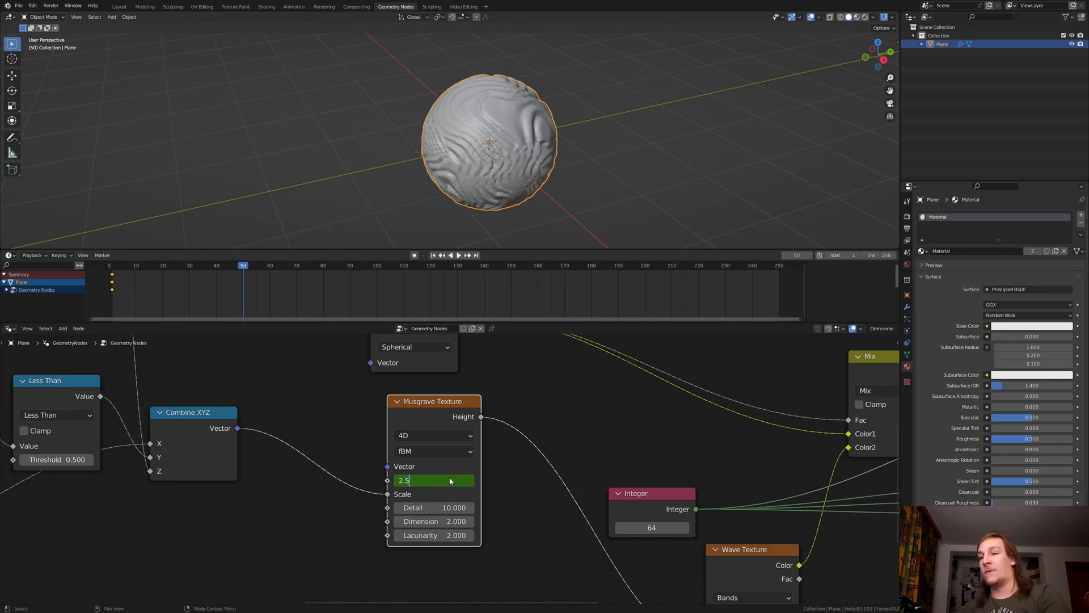
key(Return)
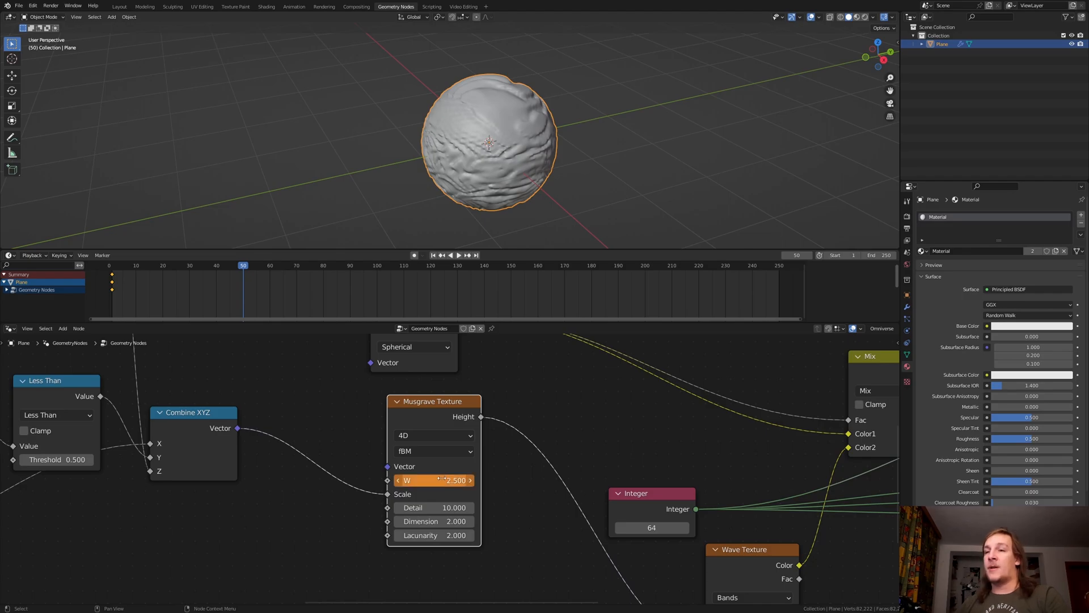
key(i)
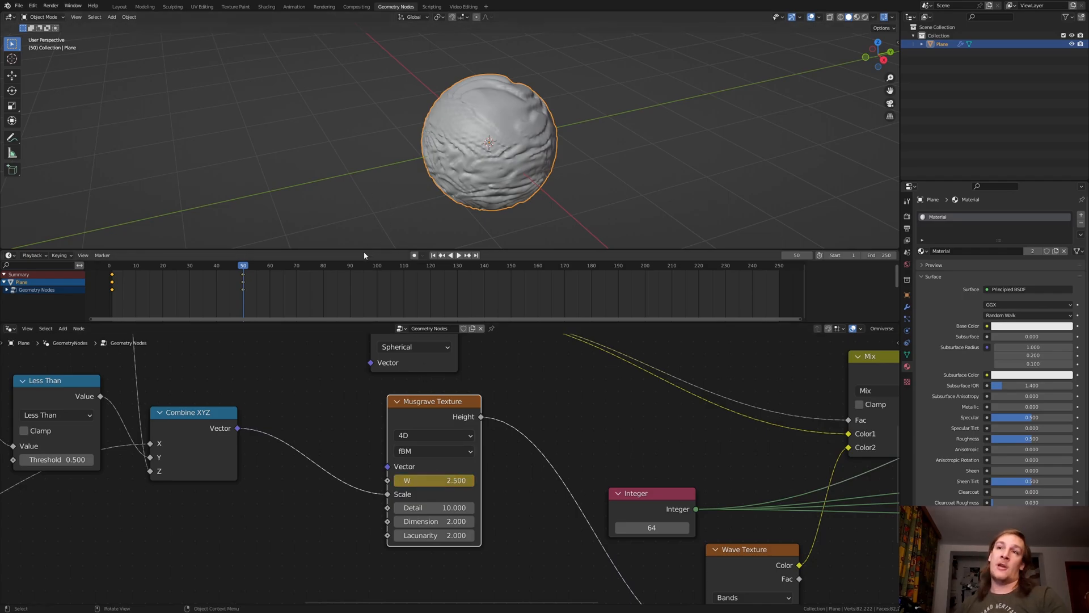
click(465, 7)
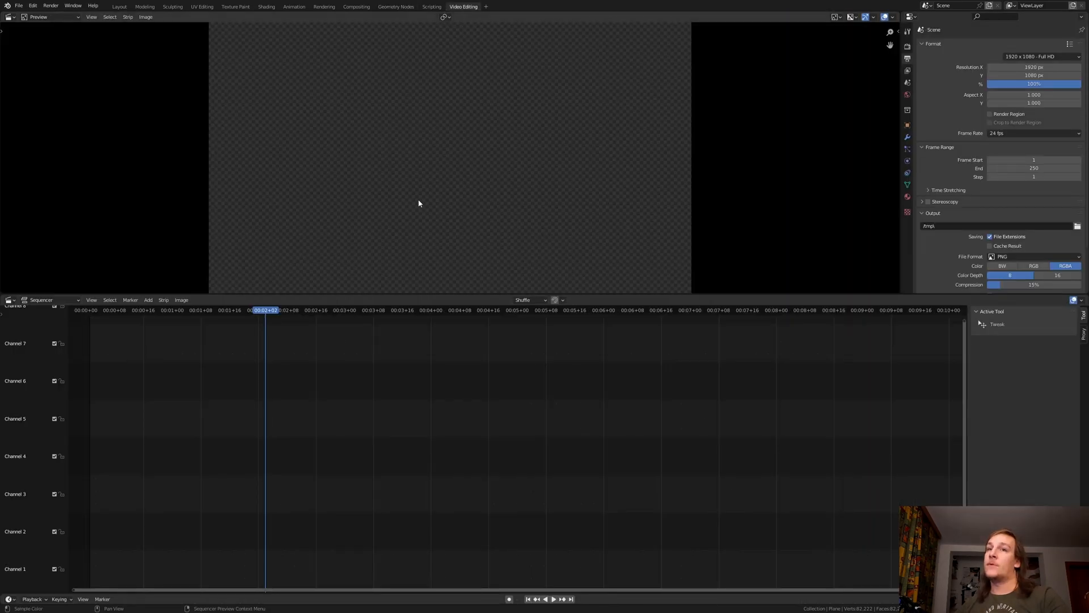
click(528, 599)
key(shift+a)
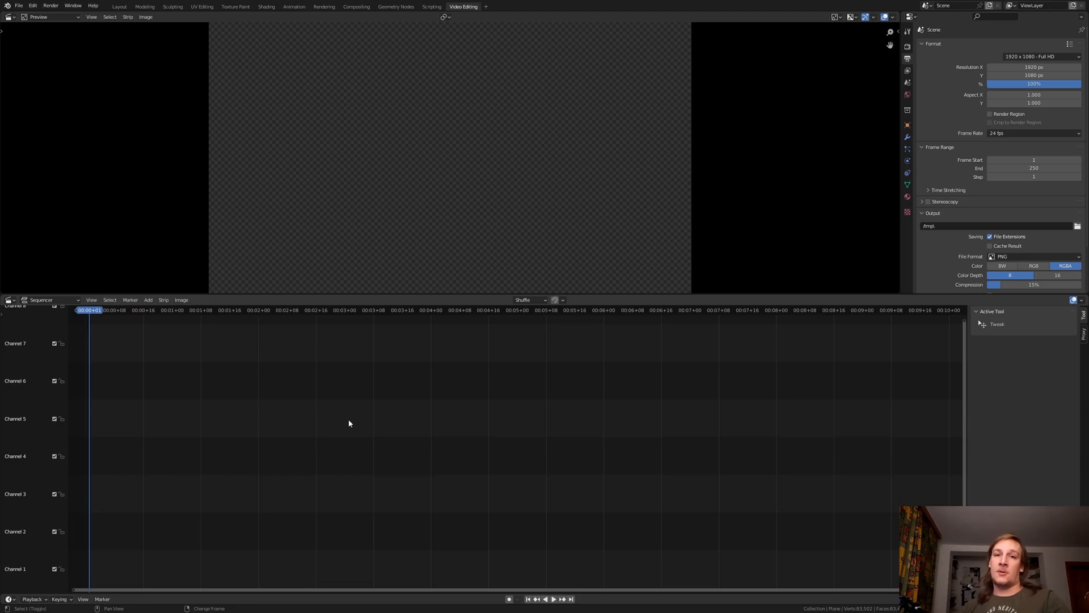
key(shift+a)
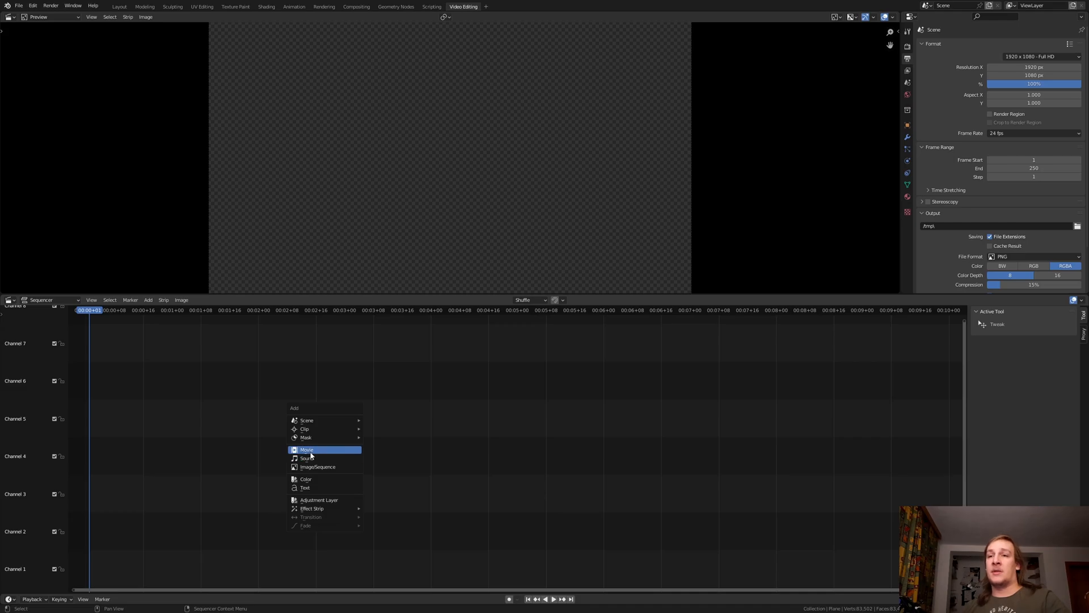
click(345, 450)
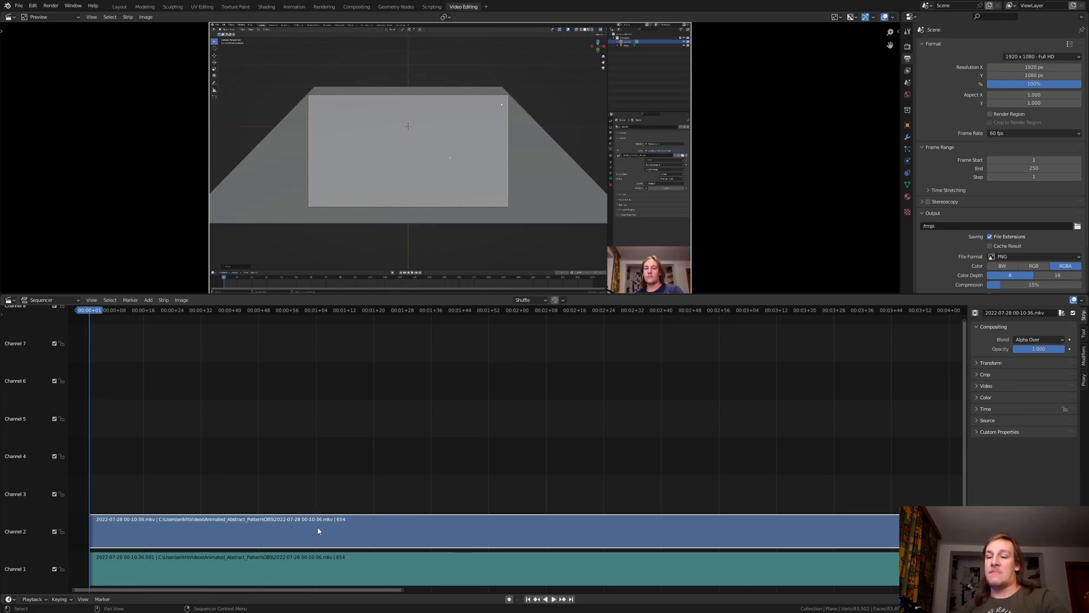
- Delete the movie's video strip and its sound strip from the sequencer
key(Delete)
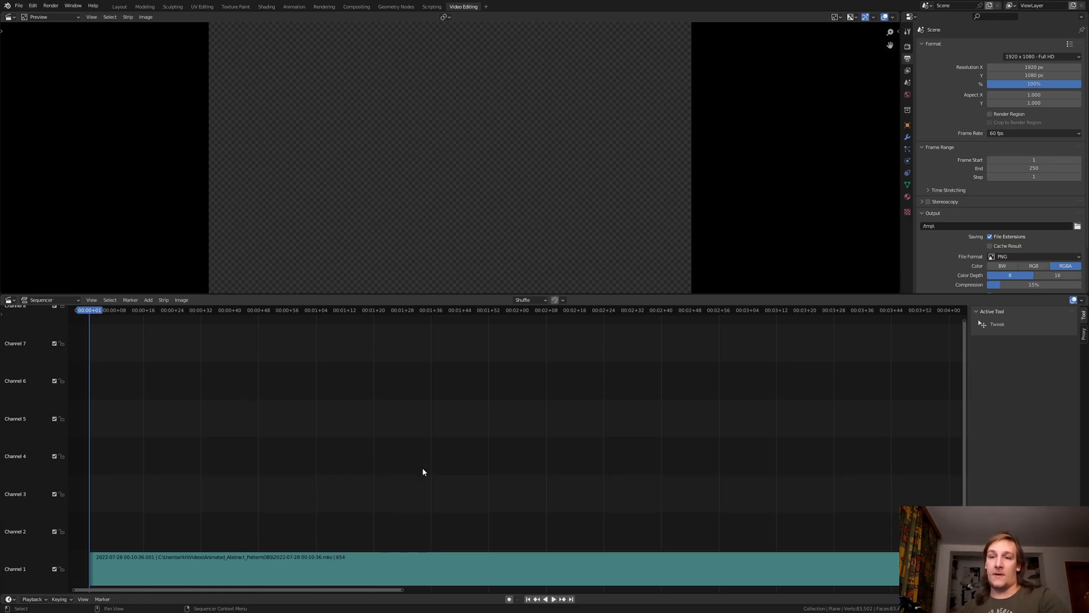
click(527, 568)
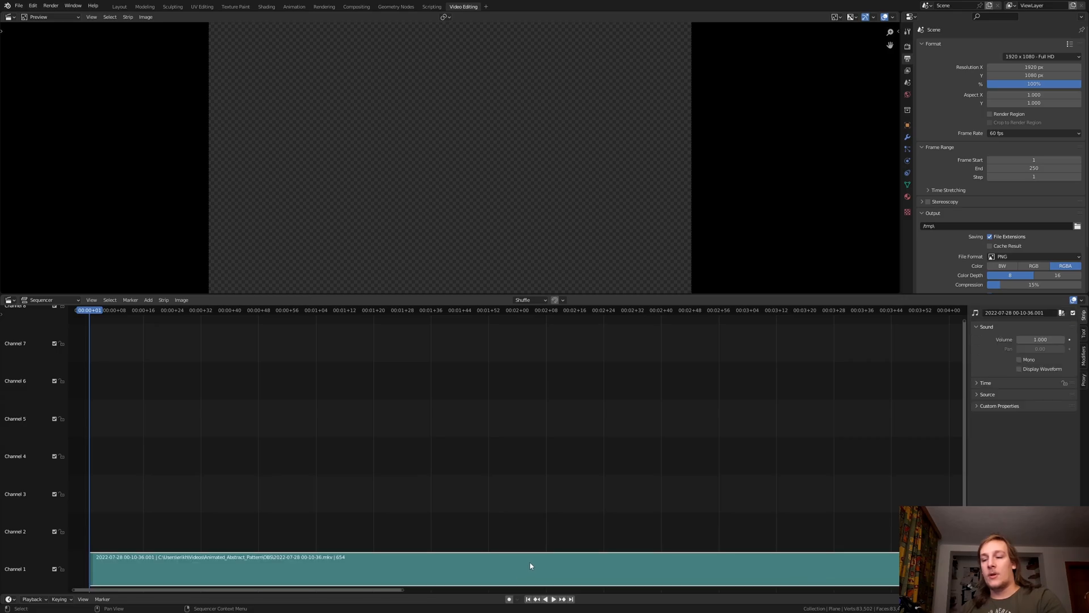
key(Delete)
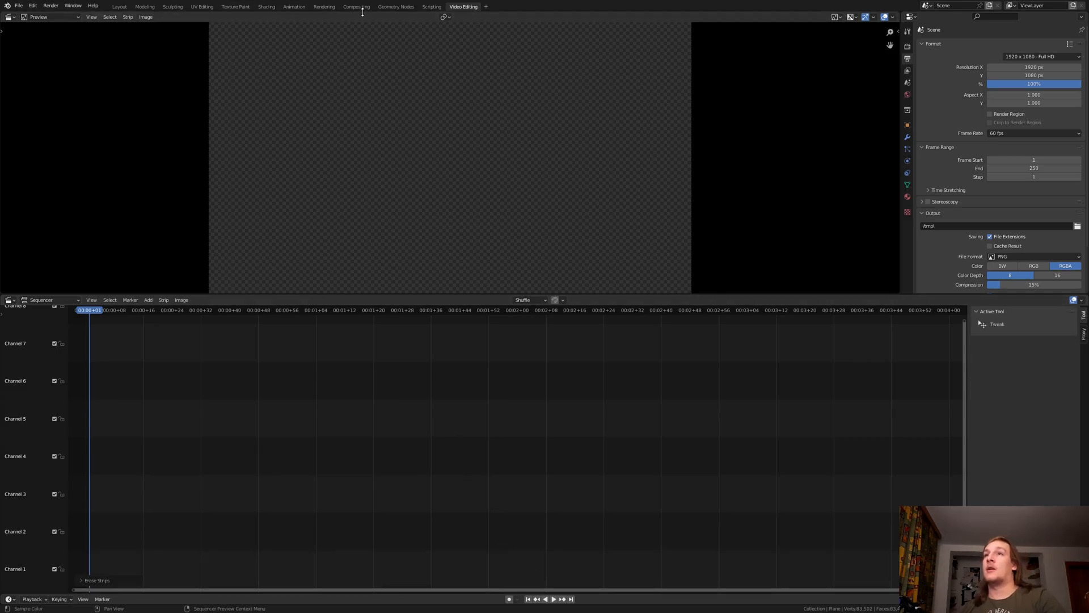
- Return to the Layout workspace and add a Plain Axes empty at the mesh's centre
click(396, 6)
scroll(490, 389, down, 1)
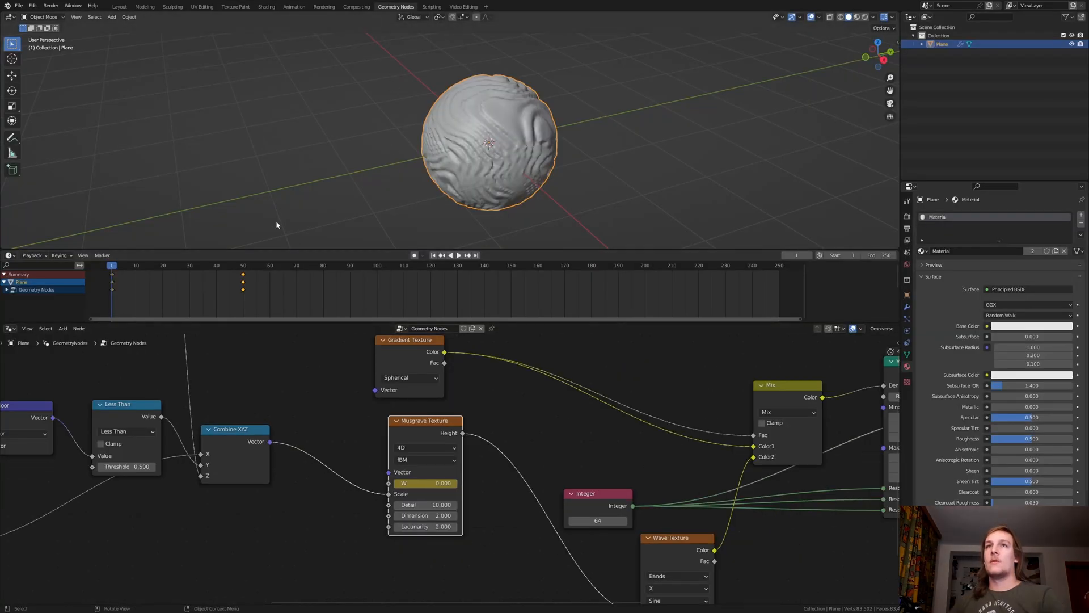
click(119, 7)
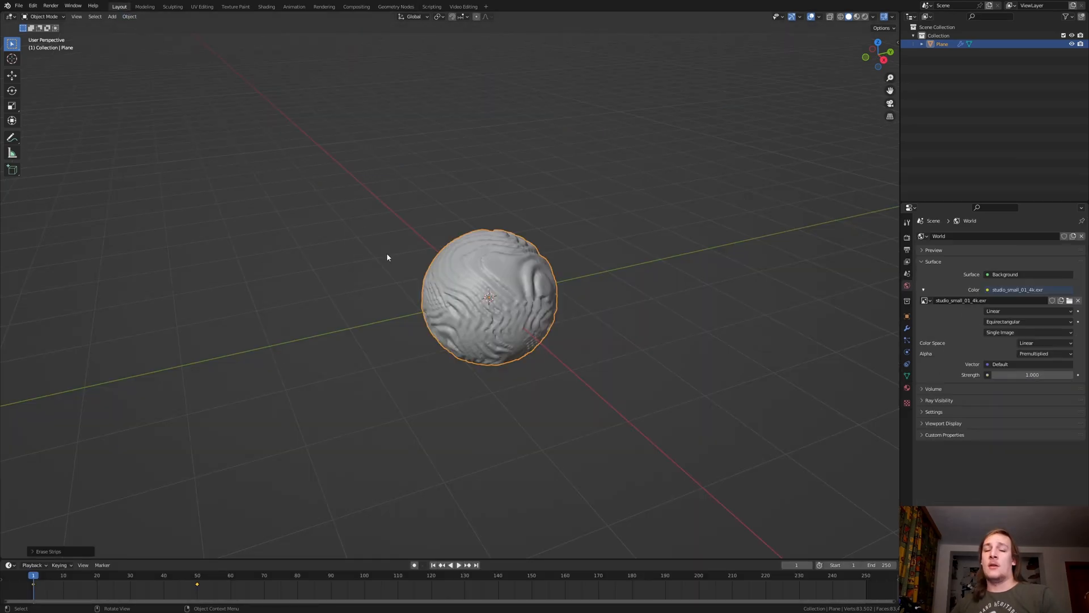
key(shift+a)
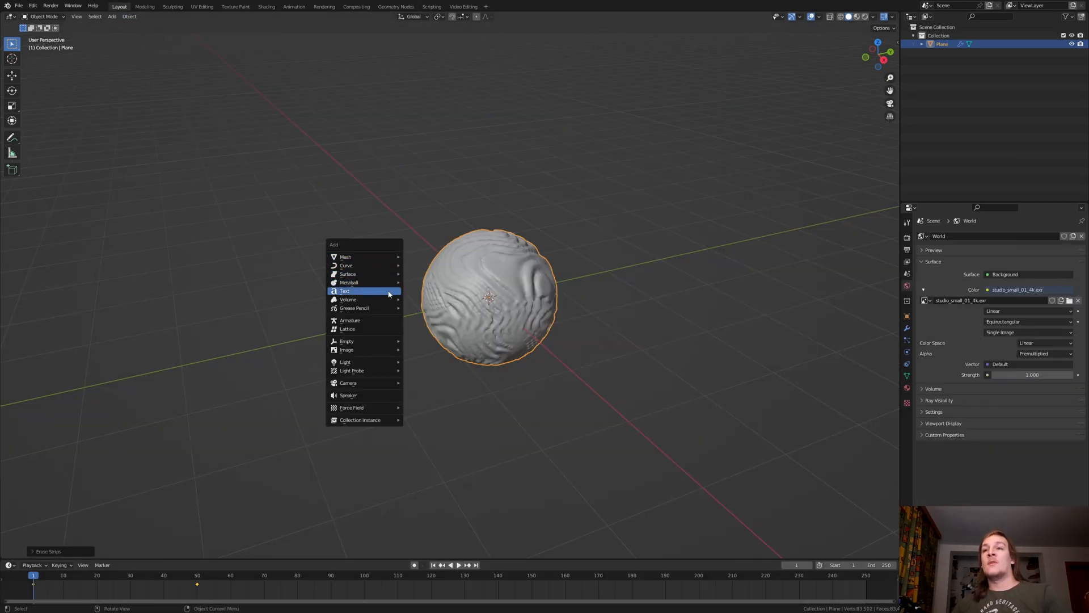
mouse_move(384, 343)
click(417, 342)
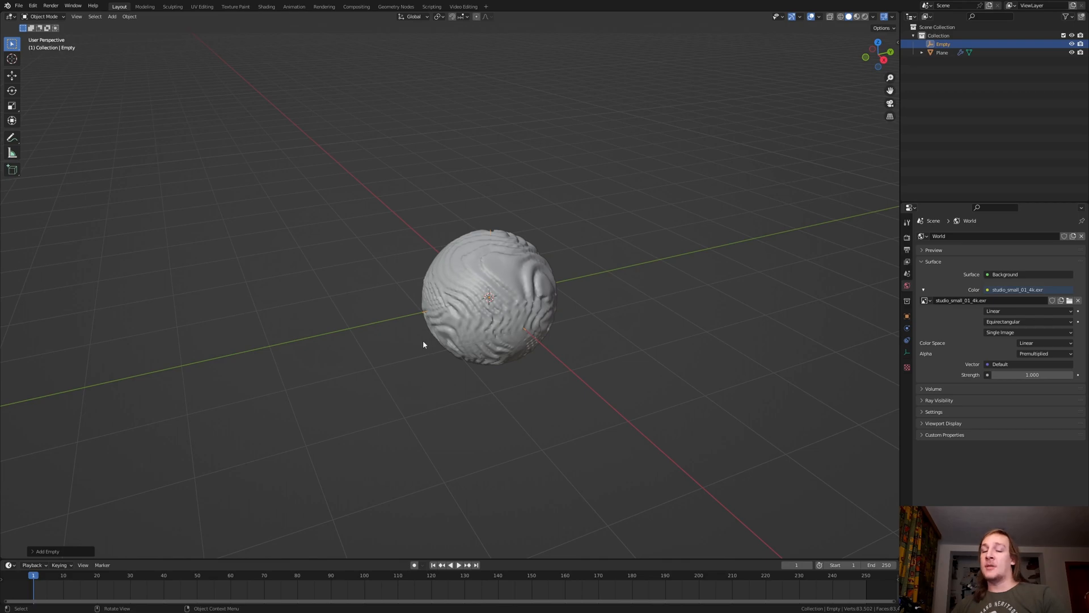
- Add a camera and parent it to the empty
key(shift+a)
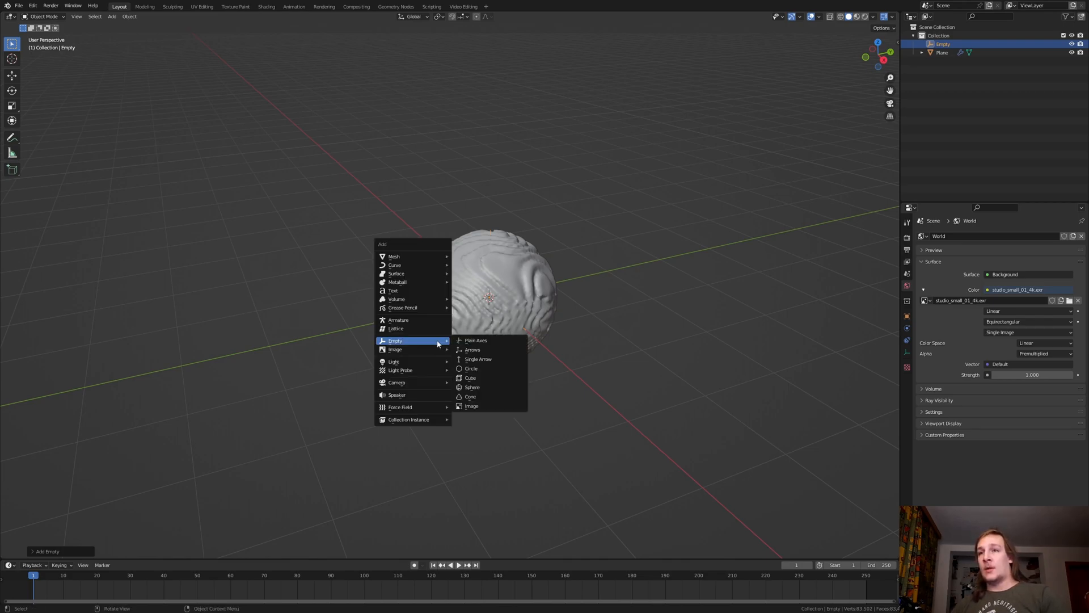
click(430, 384)
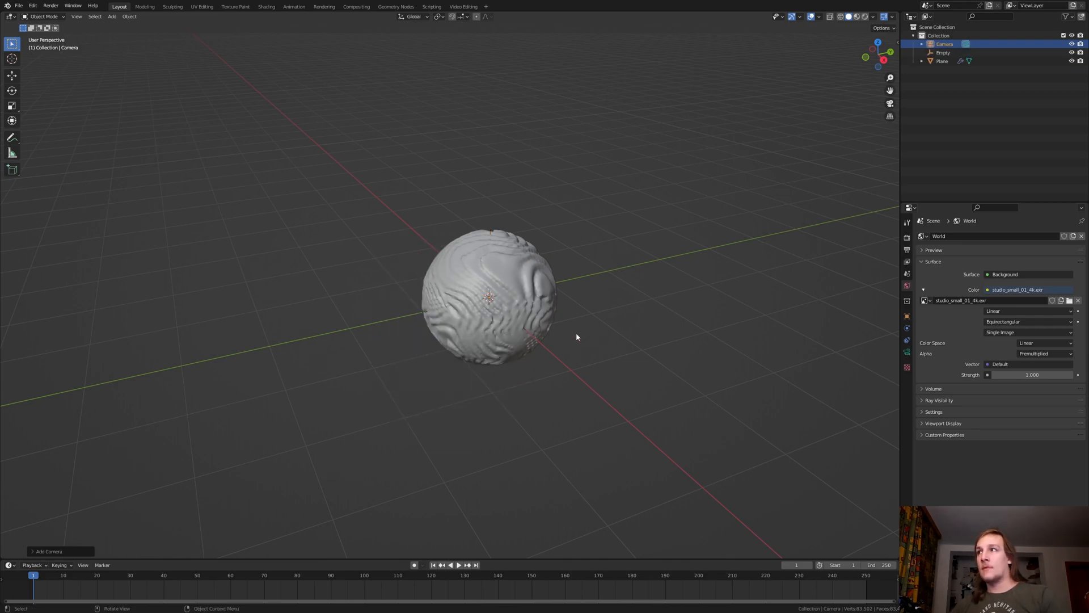
ctrl+click(943, 53)
key(ctrl+p)
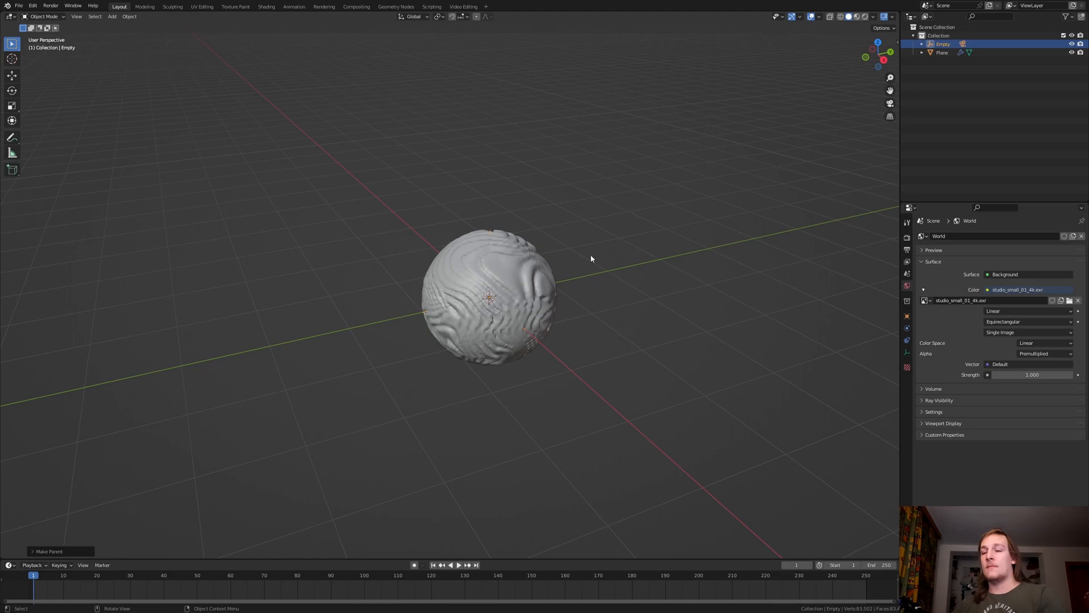
- Align the camera to the front view of the sphere and look through it
scroll(591, 258, up, 5)
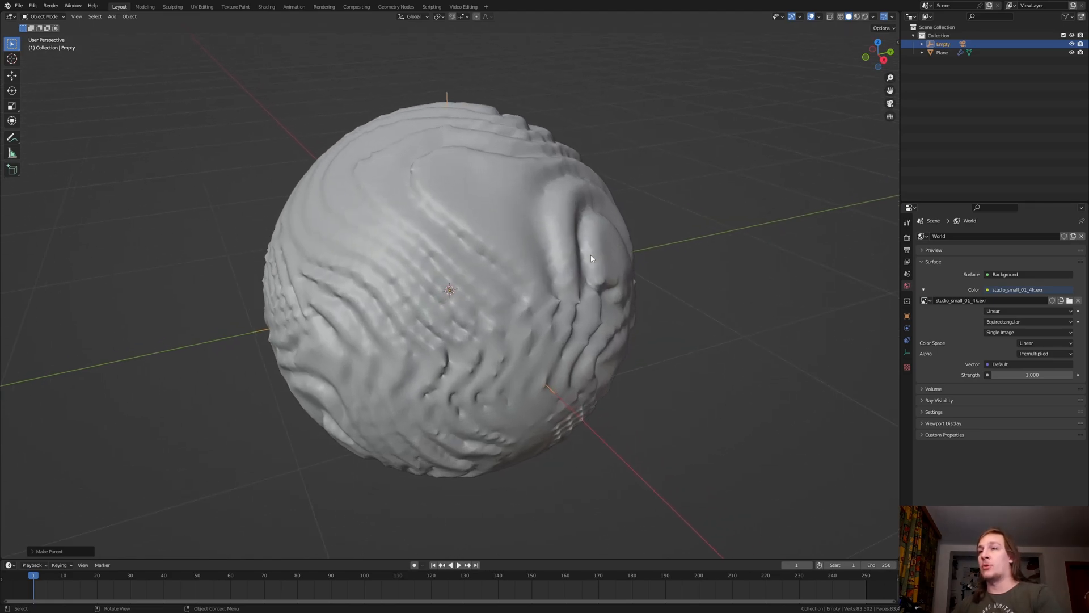
key(KP_1)
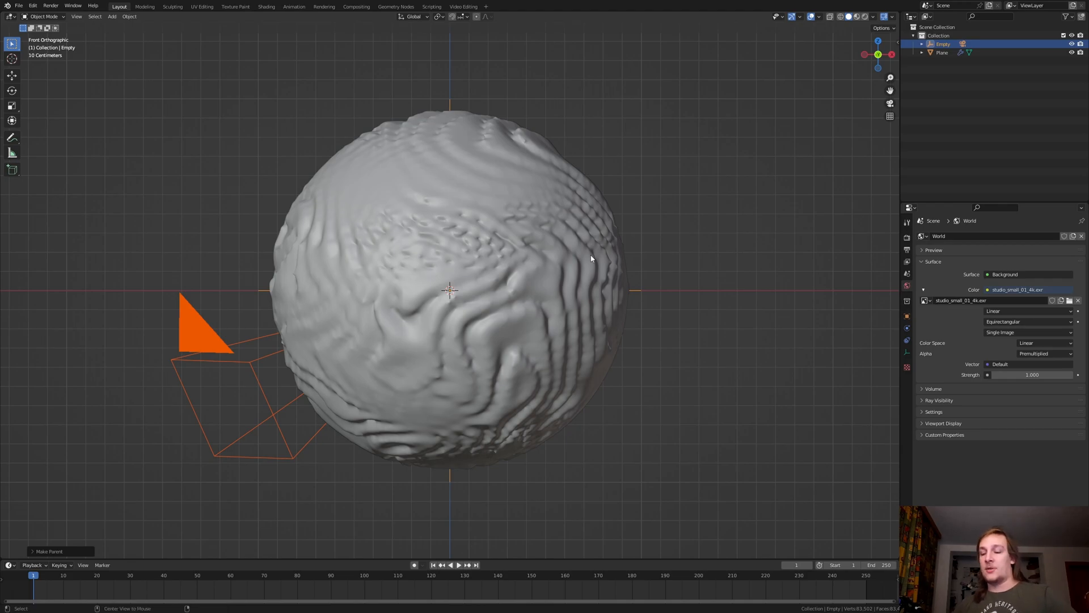
key(KP_0)
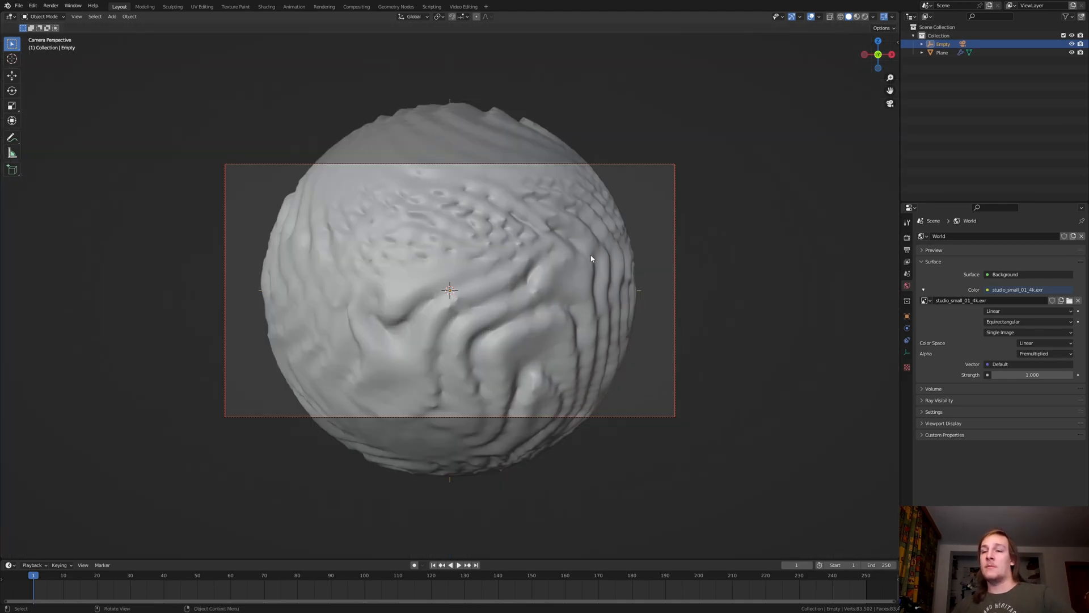
- Move the camera back about 1.67 m along its local Z so the whole sphere fits the frame
click(668, 168)
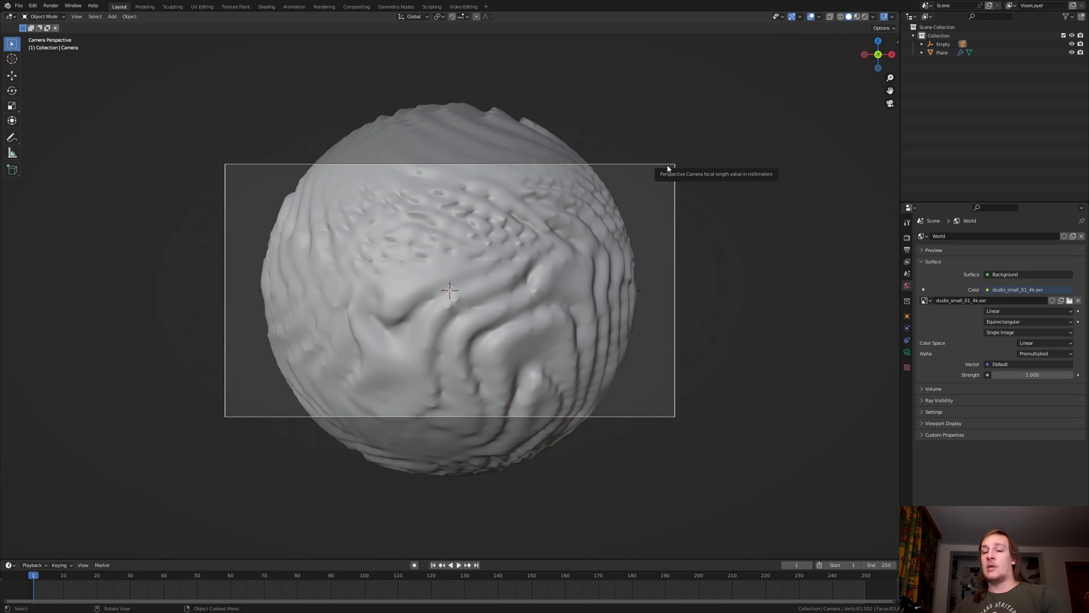
key(g)
key(z)
key(z)
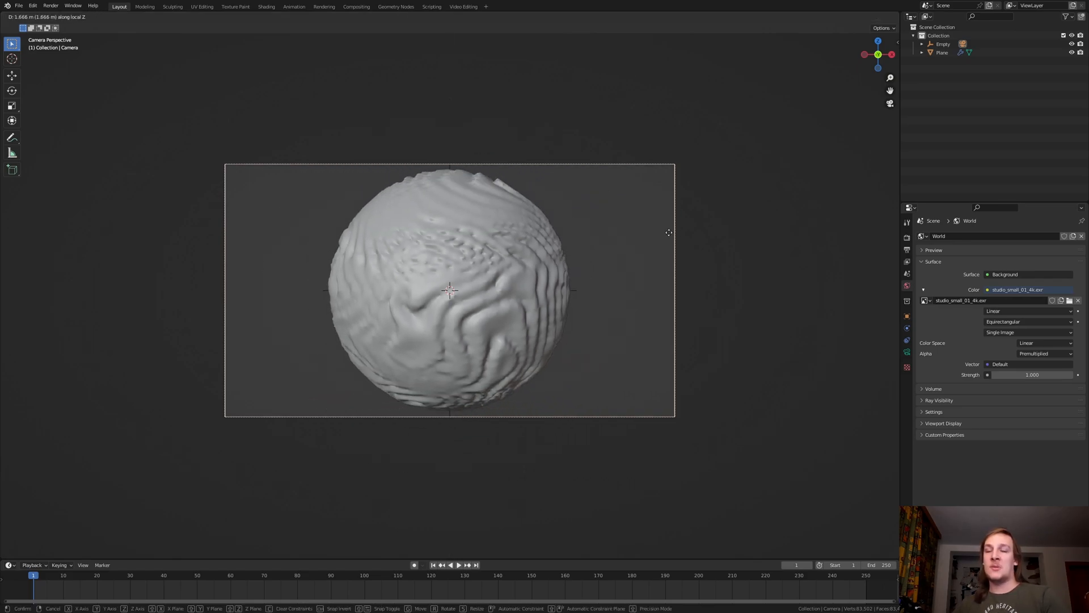
click(669, 232)
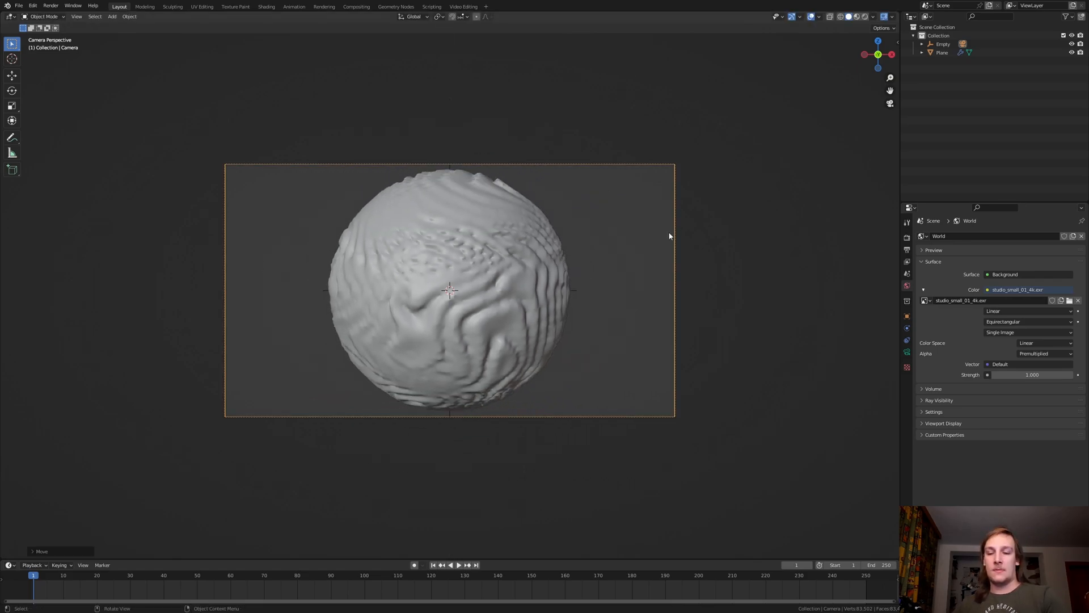
click(939, 45)
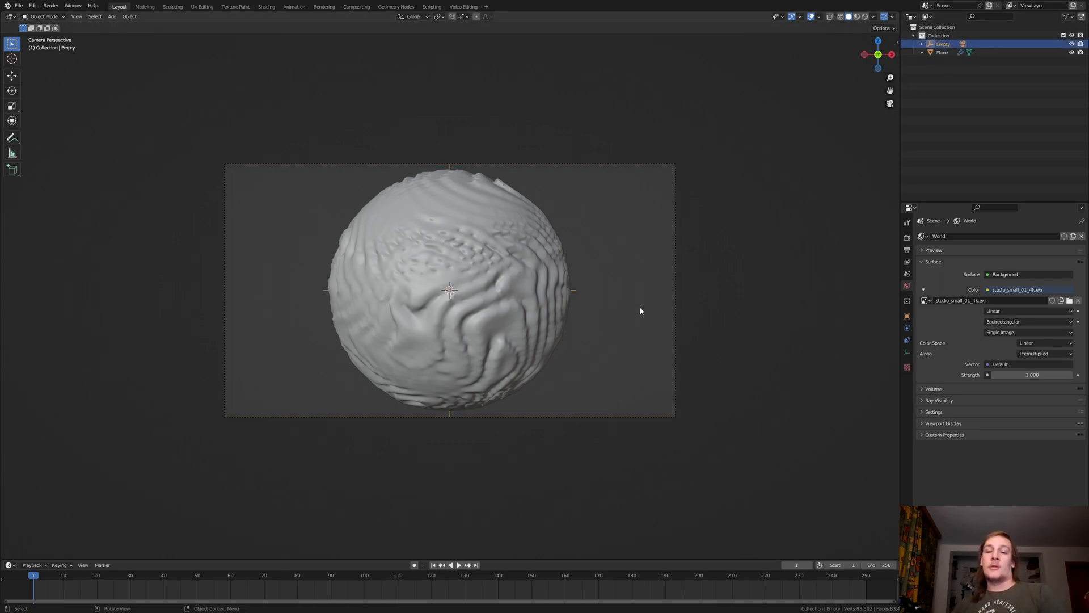
key(r)
key(r)
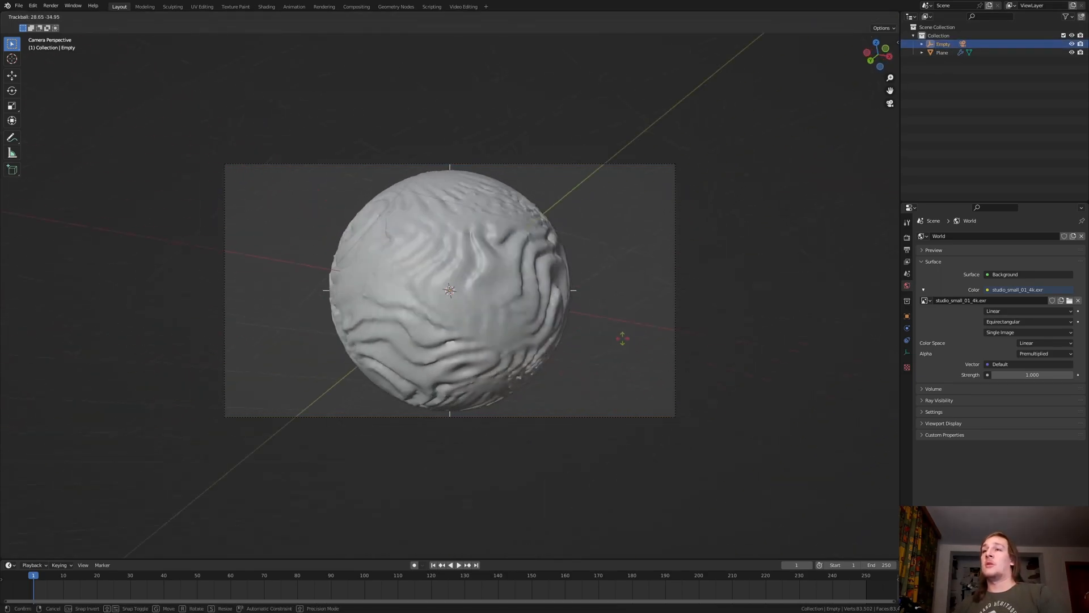
click(603, 326)
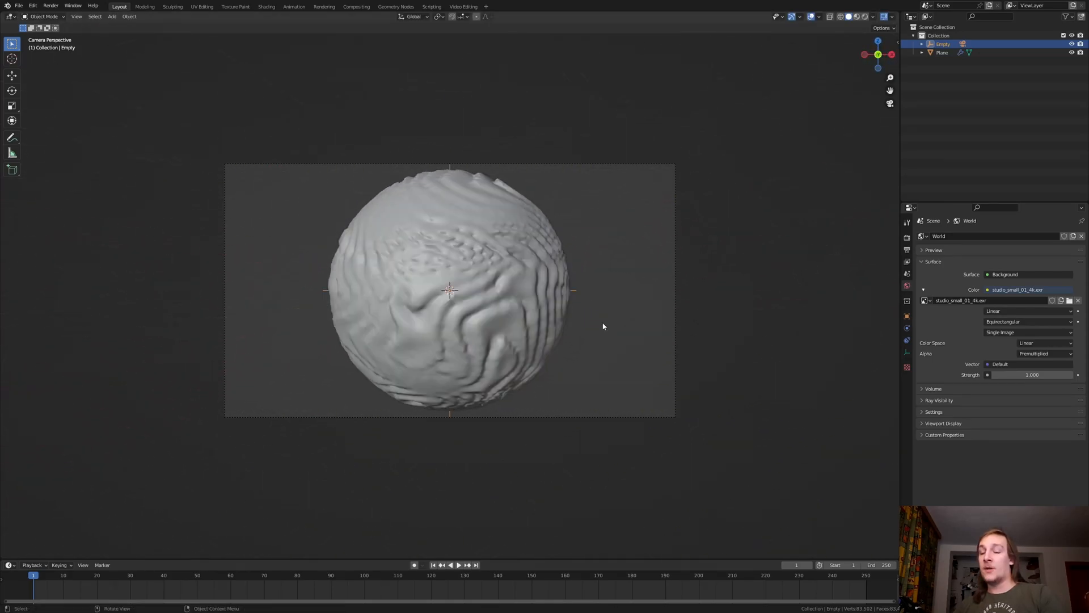
- Show the empty's object transform properties, expand its hierarchy in the outliner, and select its child camera
click(907, 316)
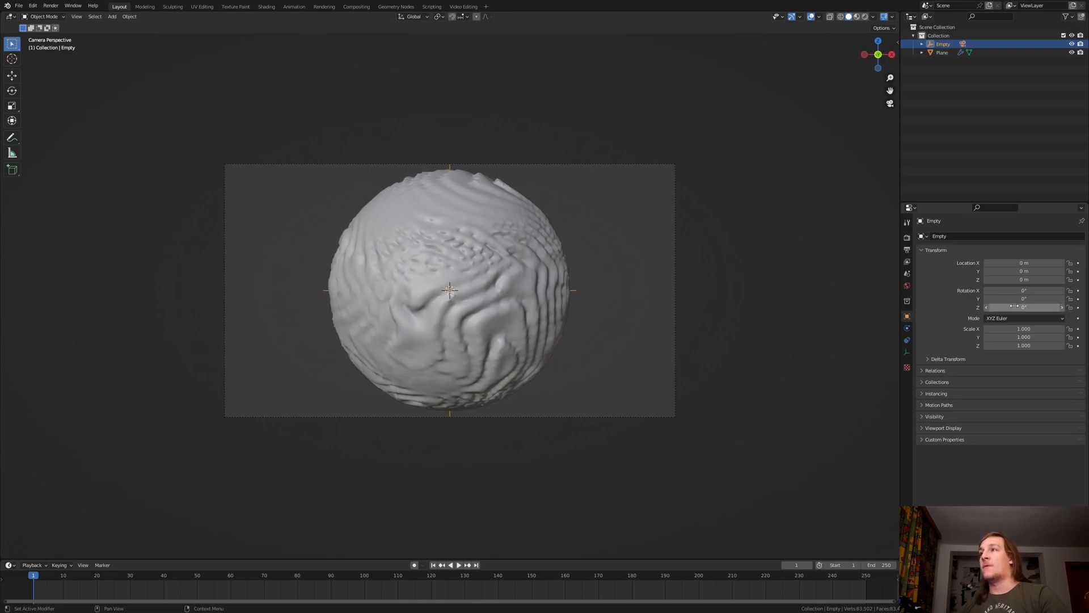
click(920, 45)
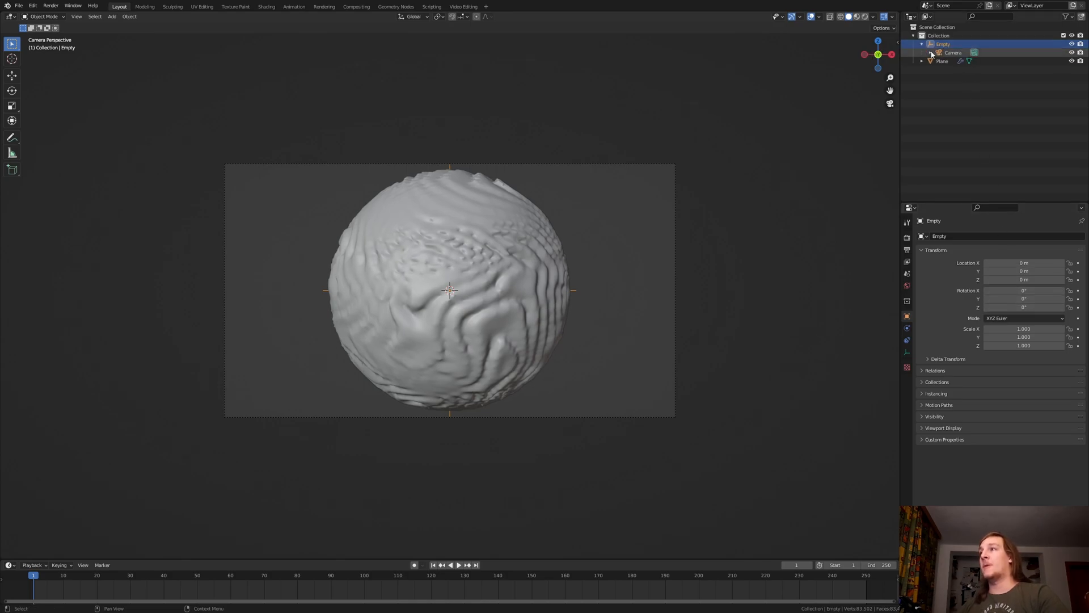
click(952, 52)
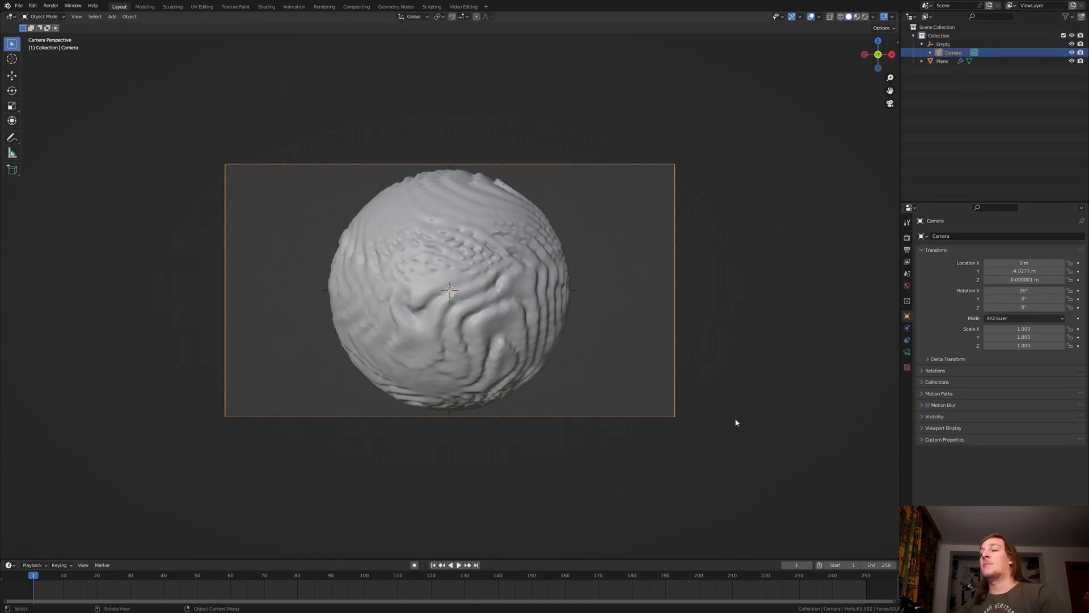
key(r)
key(z)
key(z)
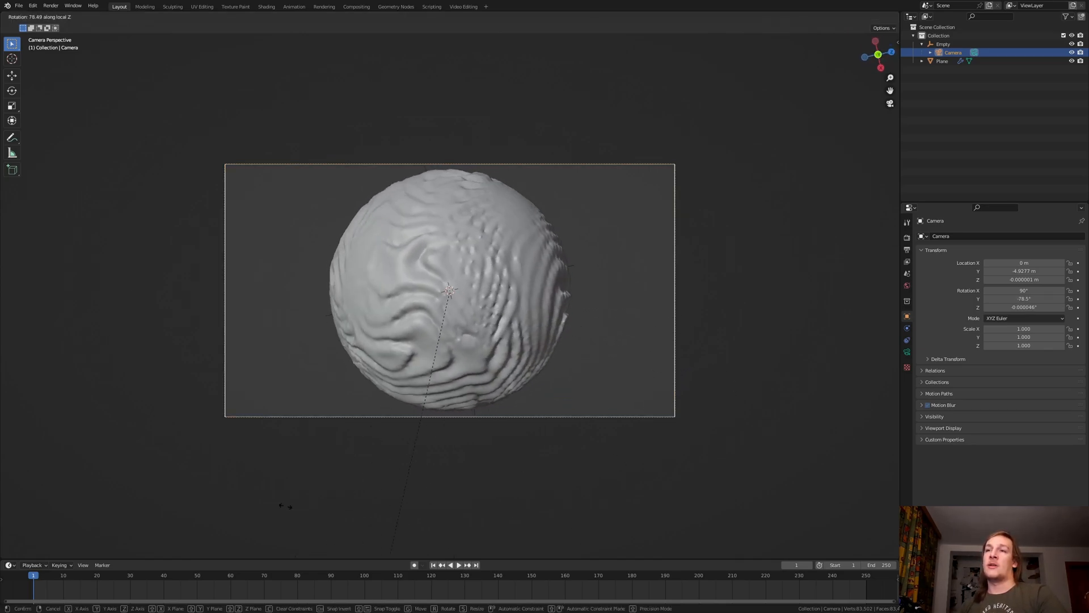
key(Escape)
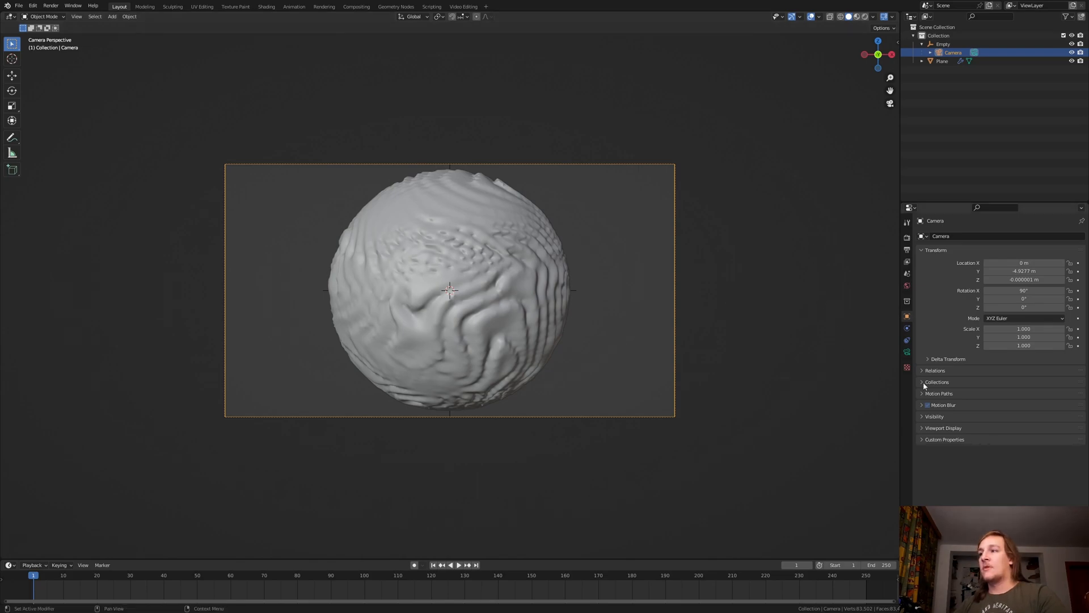
- Show the camera's lens properties and examine its Shift X and Y settings
click(907, 353)
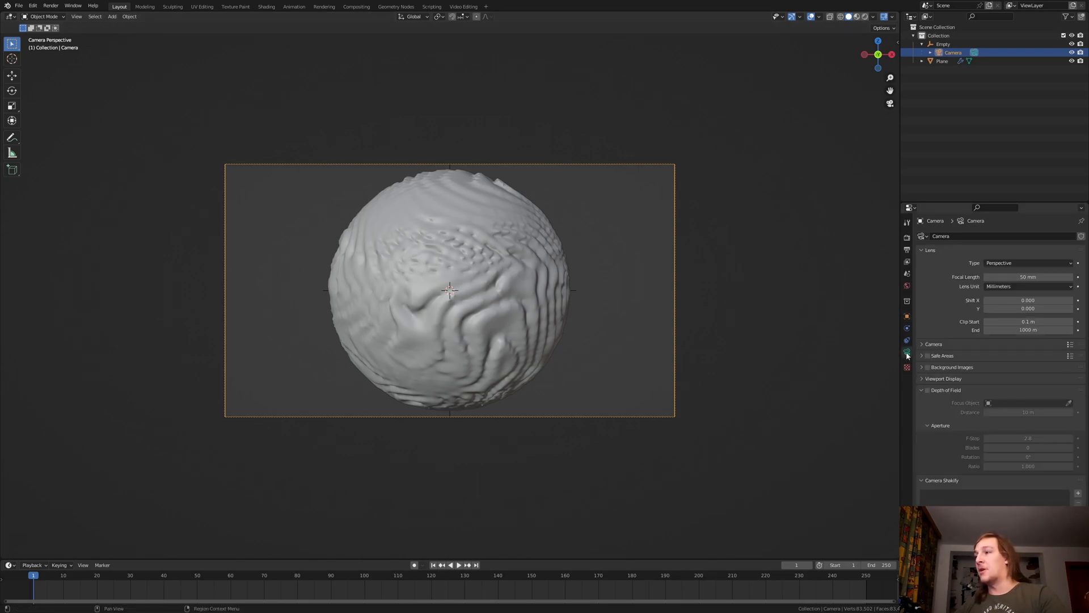
mouse_move(1011, 301)
mouse_down()
mouse_move(1055, 300)
mouse_move(1004, 300)
mouse_move(1055, 308)
mouse_move(1004, 308)
mouse_move(1014, 308)
mouse_up()
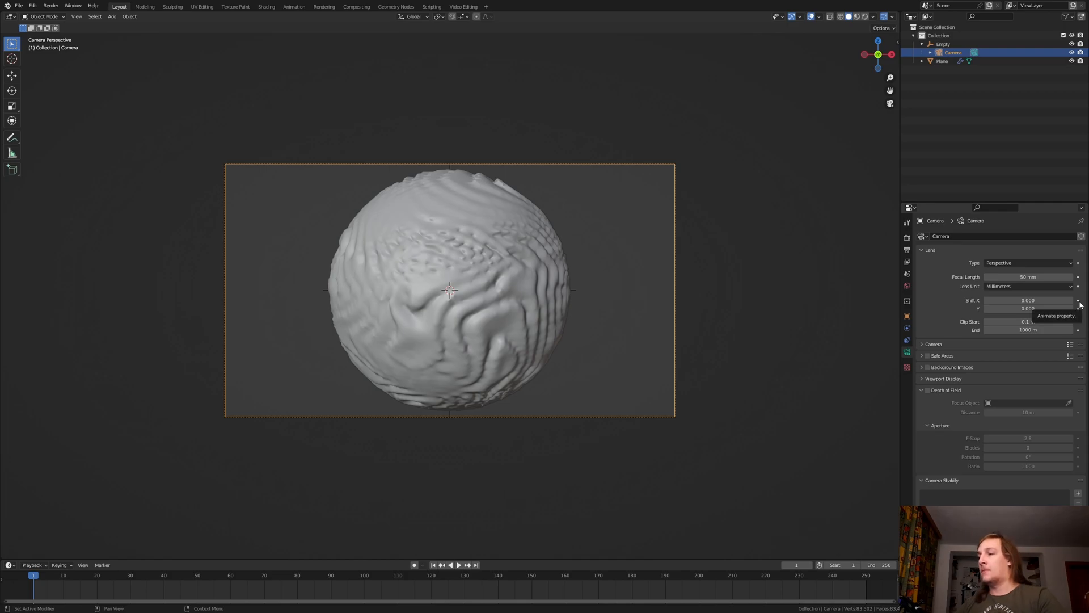
click(744, 345)
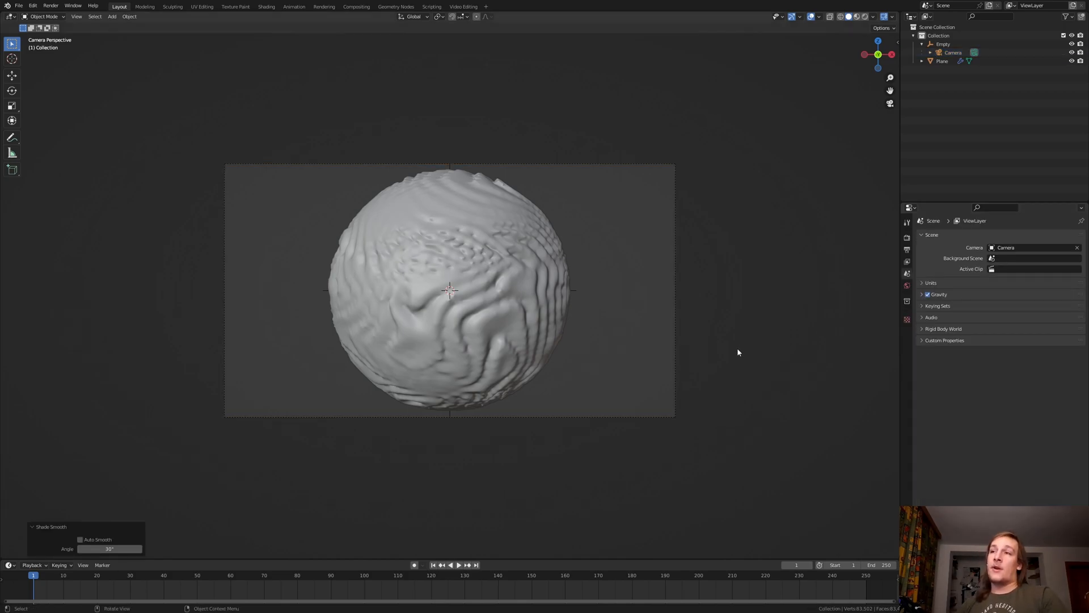
- Add an ico sphere, give it a level 1 subdivision surface, and scale it to about 0.95 inside the textured sphere
key(shift+a)
mouse_move(731, 149)
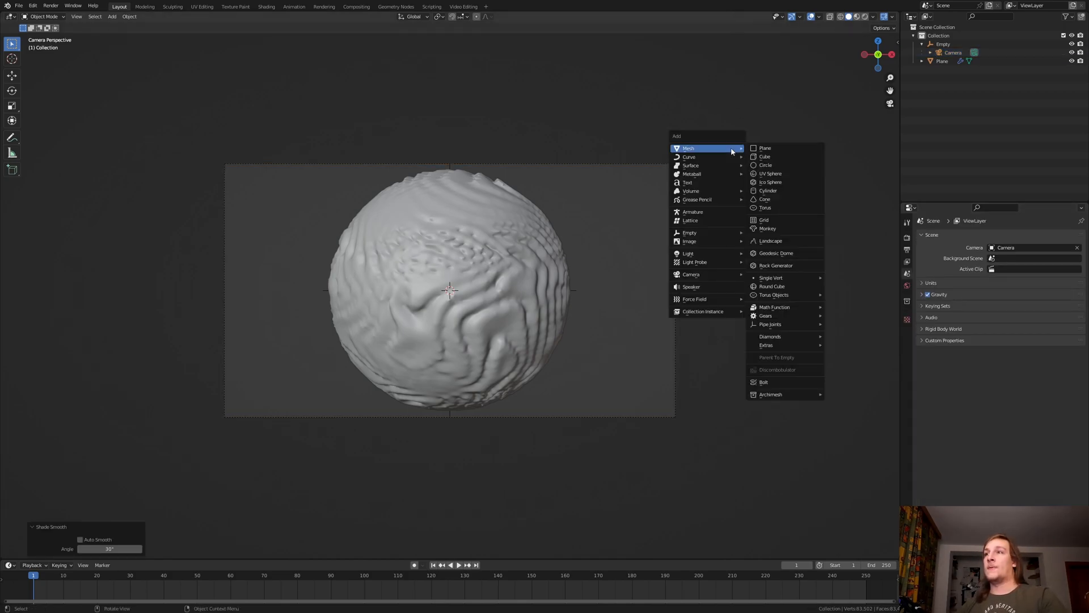
click(803, 182)
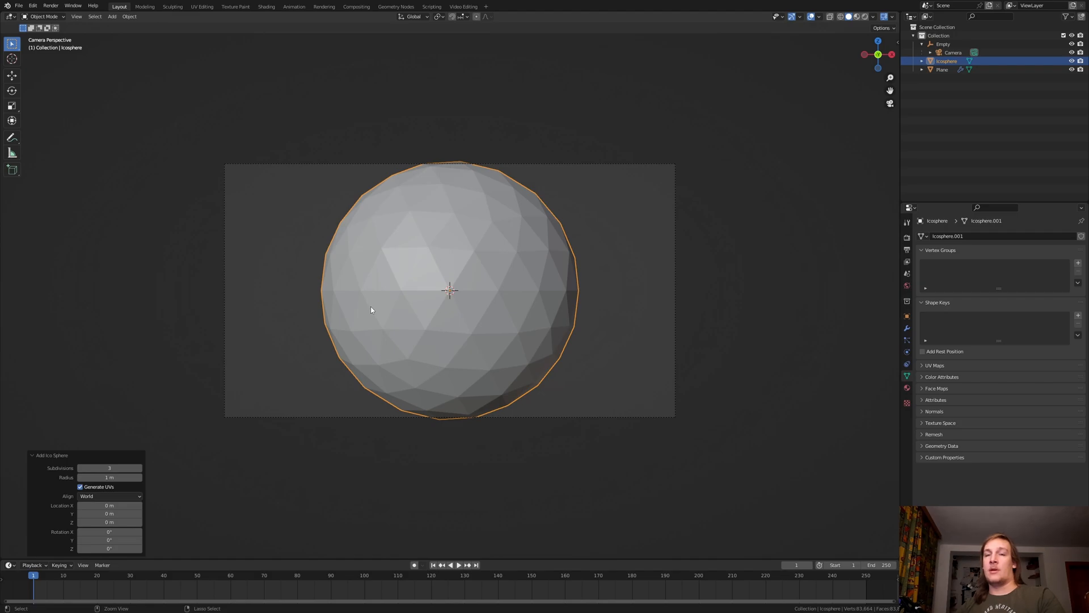
key(ctrl+1)
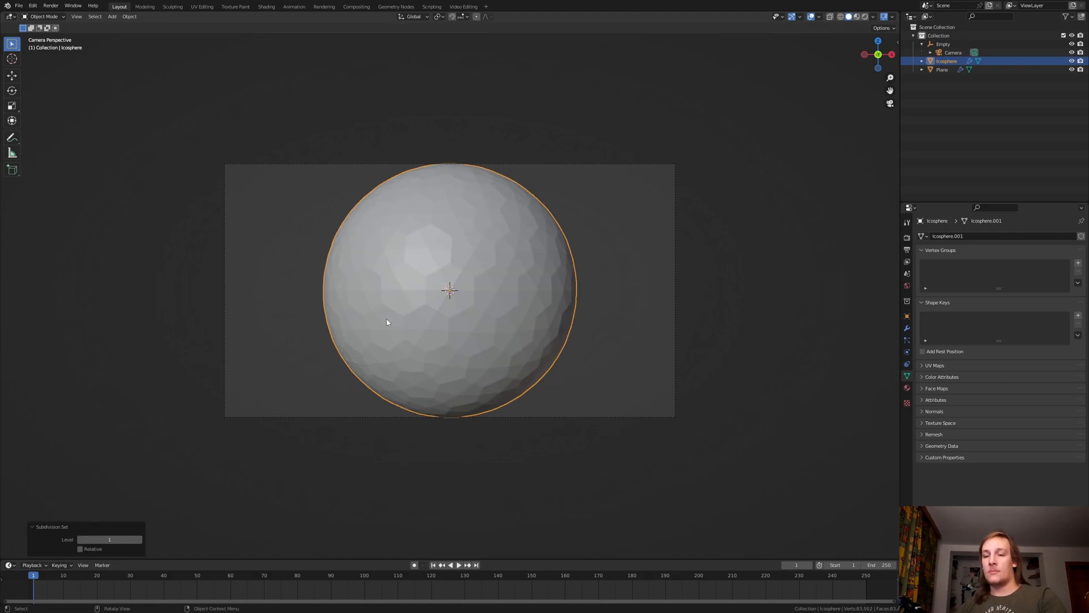
key(s)
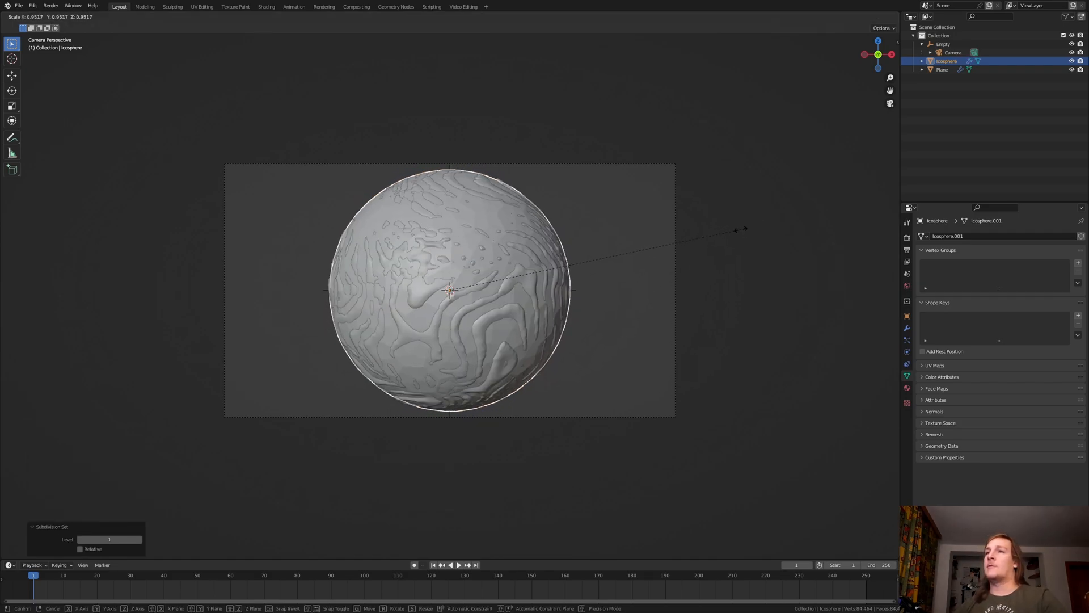
click(739, 234)
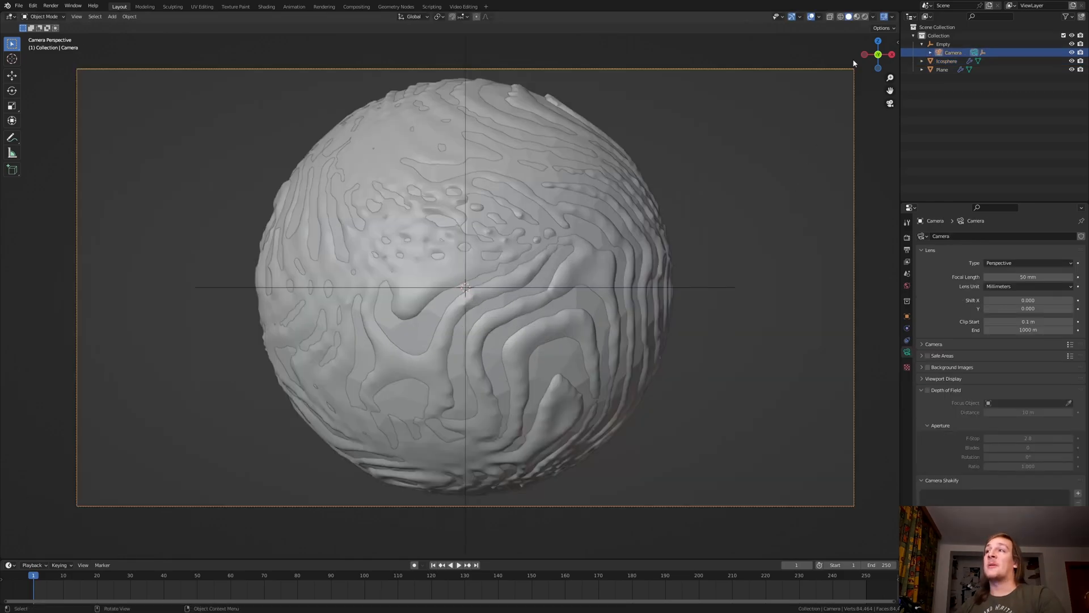
- Enable depth of field in the viewport and on the camera, focusing on Empty.001 with F-Stop 0.3 and 16 blades
click(873, 17)
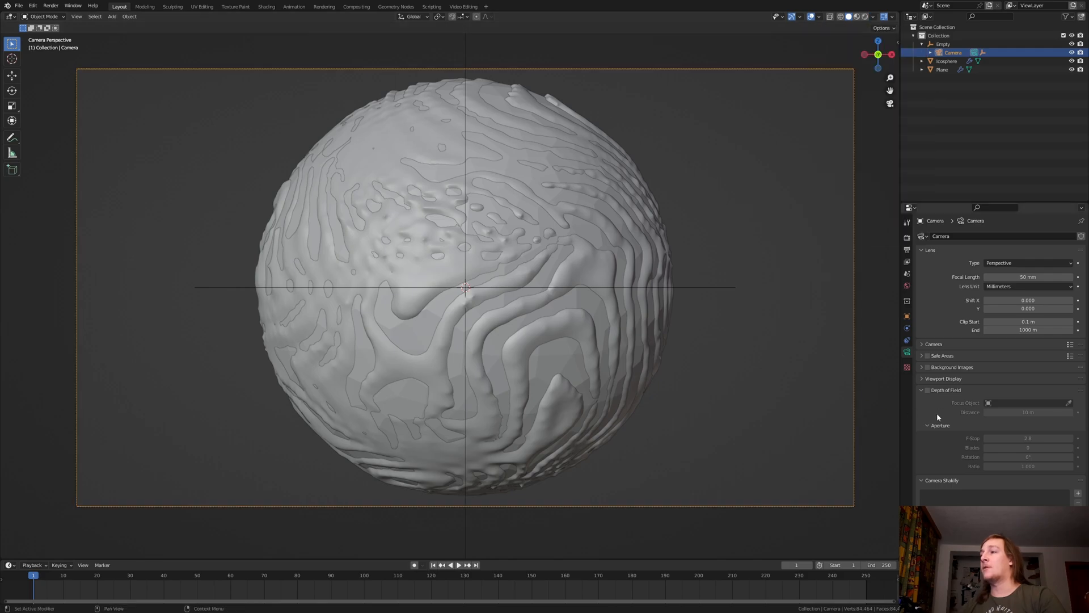
click(927, 390)
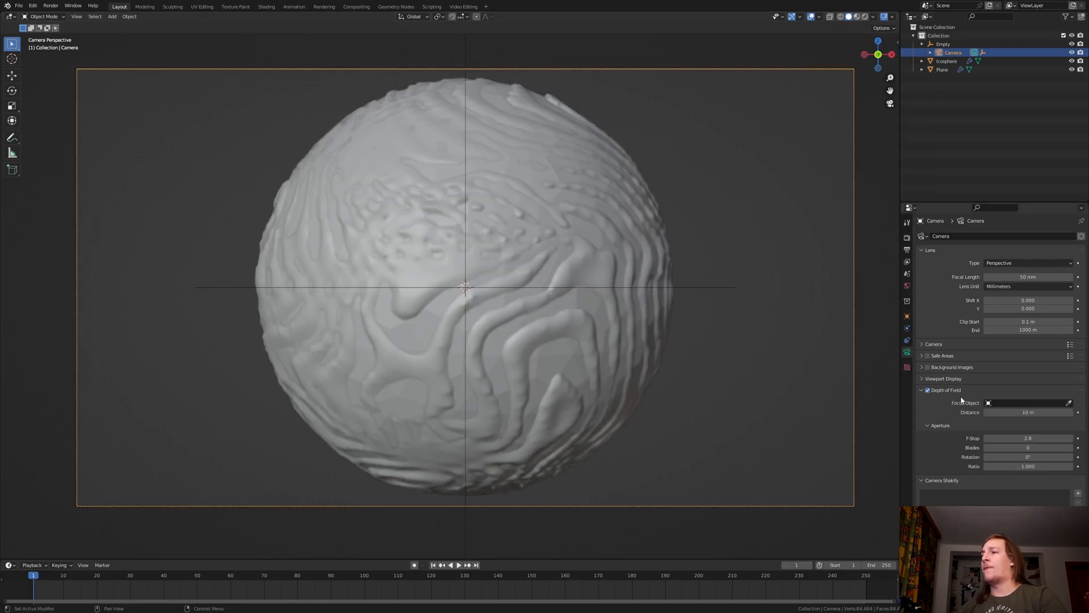
click(996, 404)
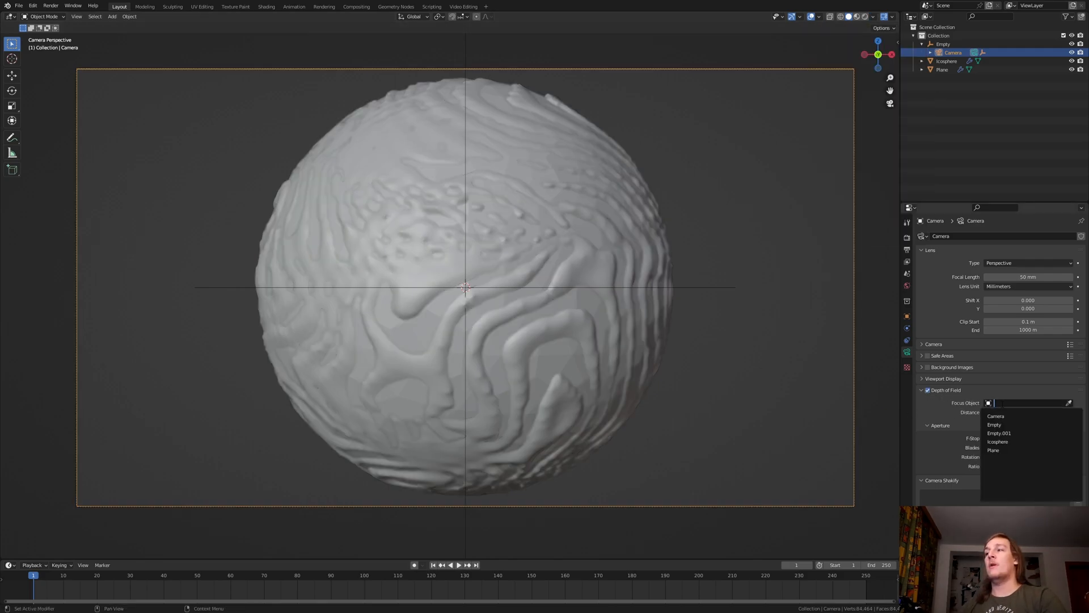
click(1019, 432)
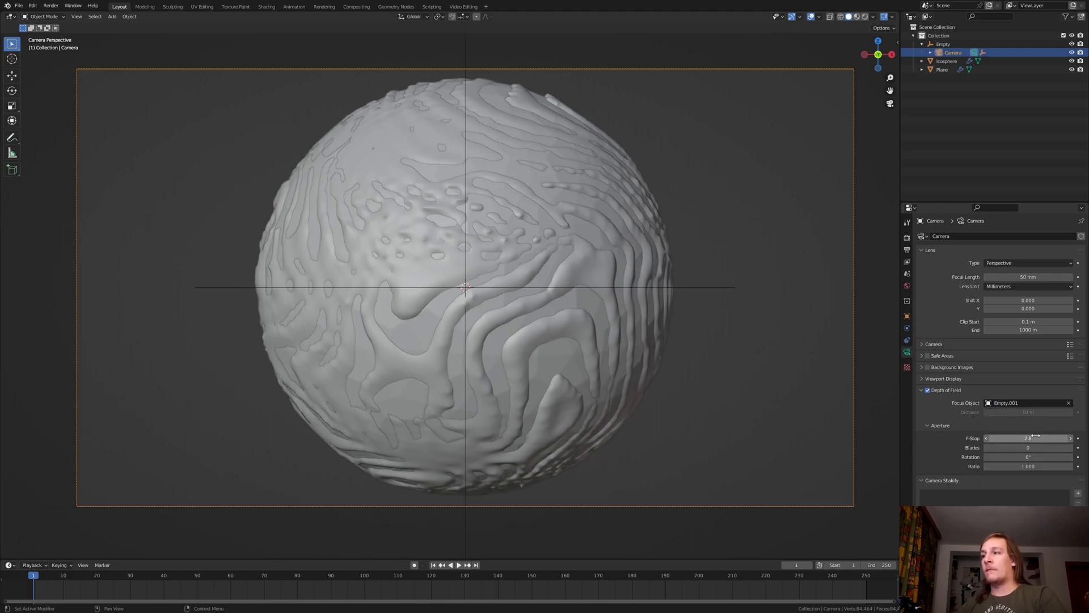
drag(1021, 438, 1049, 448)
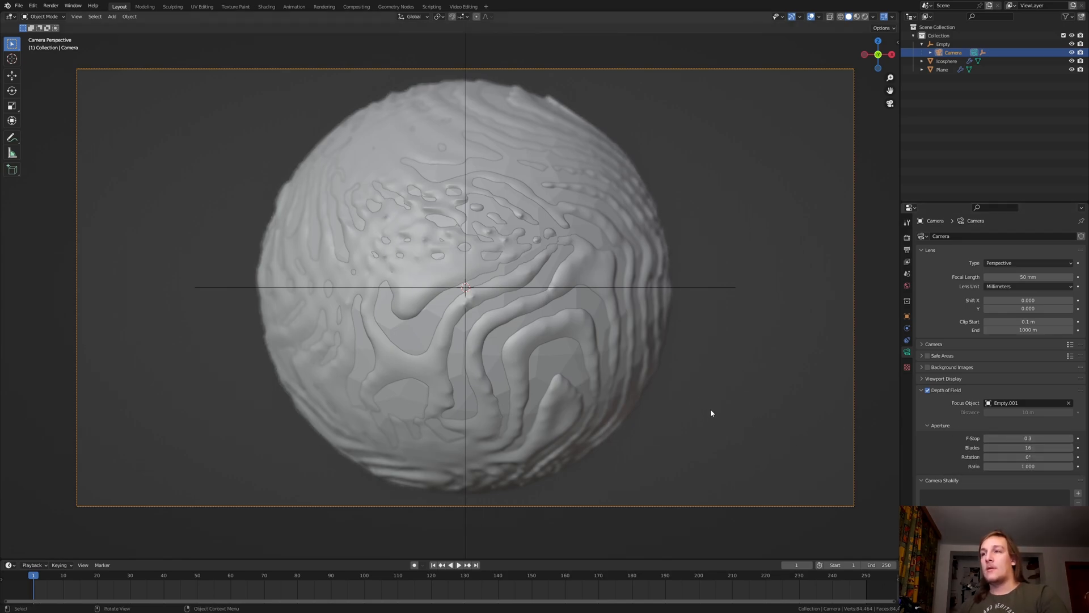
- Try moving the camera about 0.83 m along X with global Z locked, view the scene from outside, and undo the move
key(g)
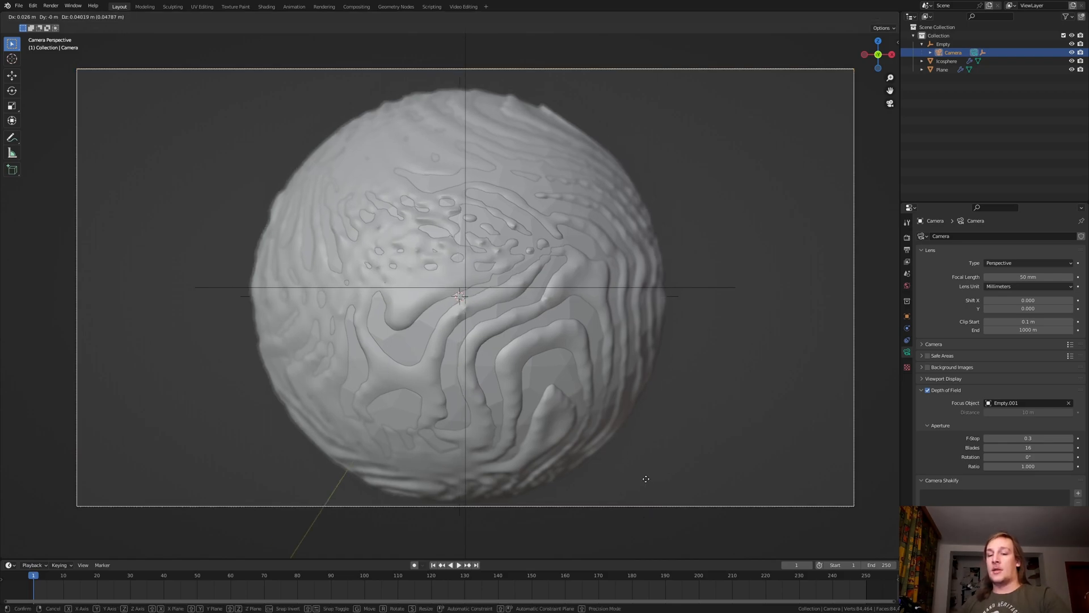
key(shift+z)
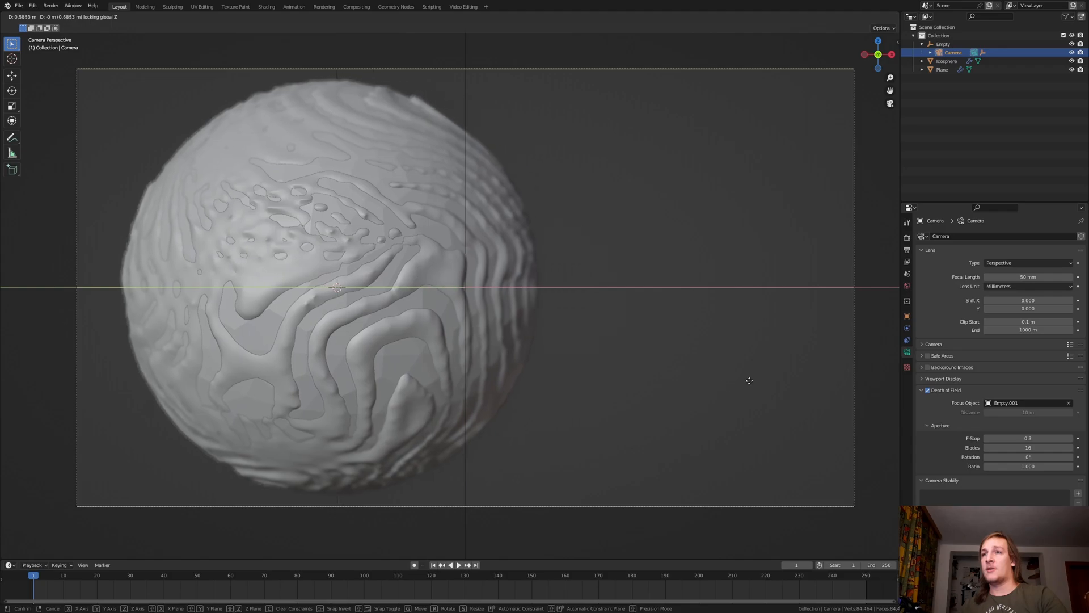
click(798, 406)
middle_drag(720, 389, 443, 326)
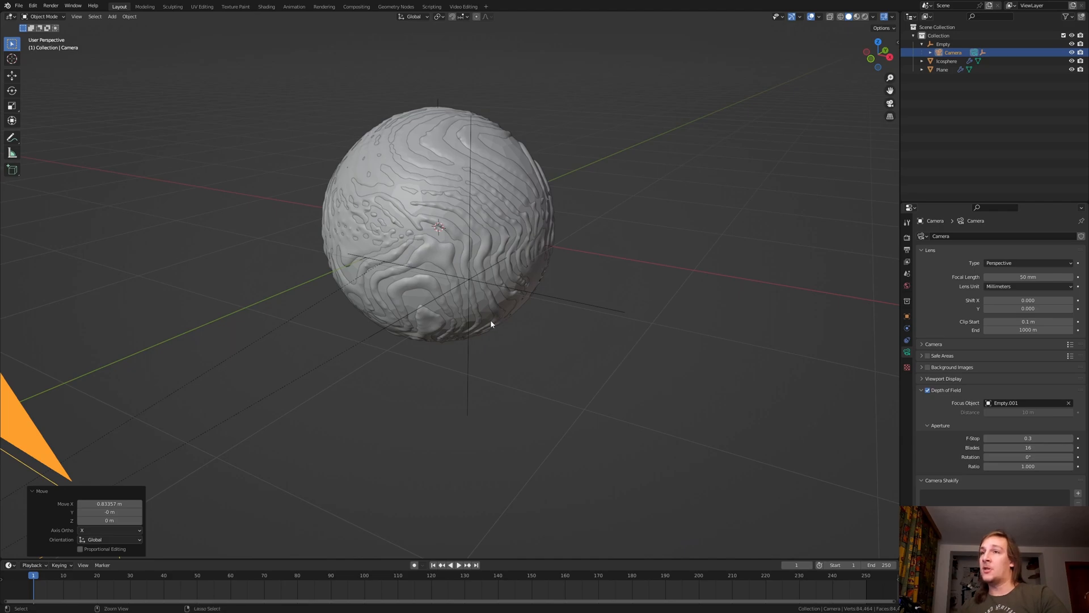
key(ctrl+z)
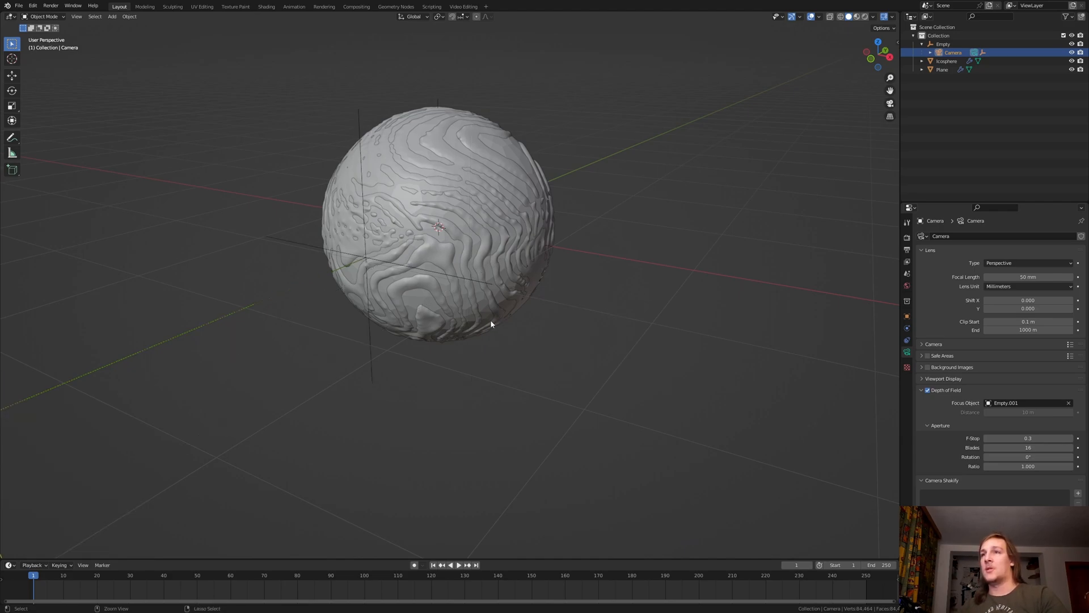
- Try constraining the focus empty, Empty.001, with Track To targeting the icosphere
click(272, 241)
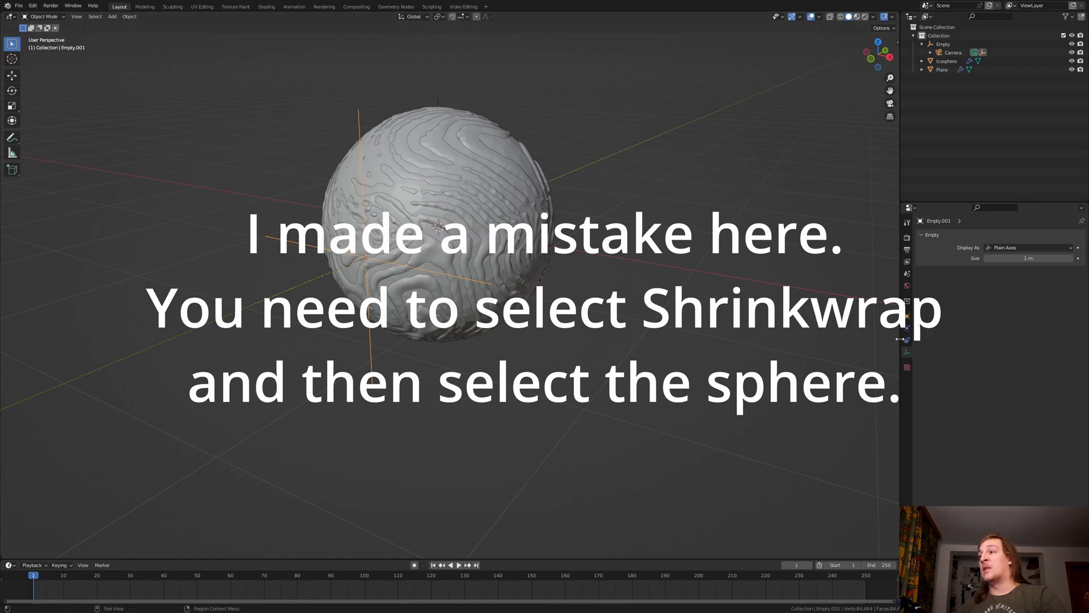
click(907, 340)
click(1035, 237)
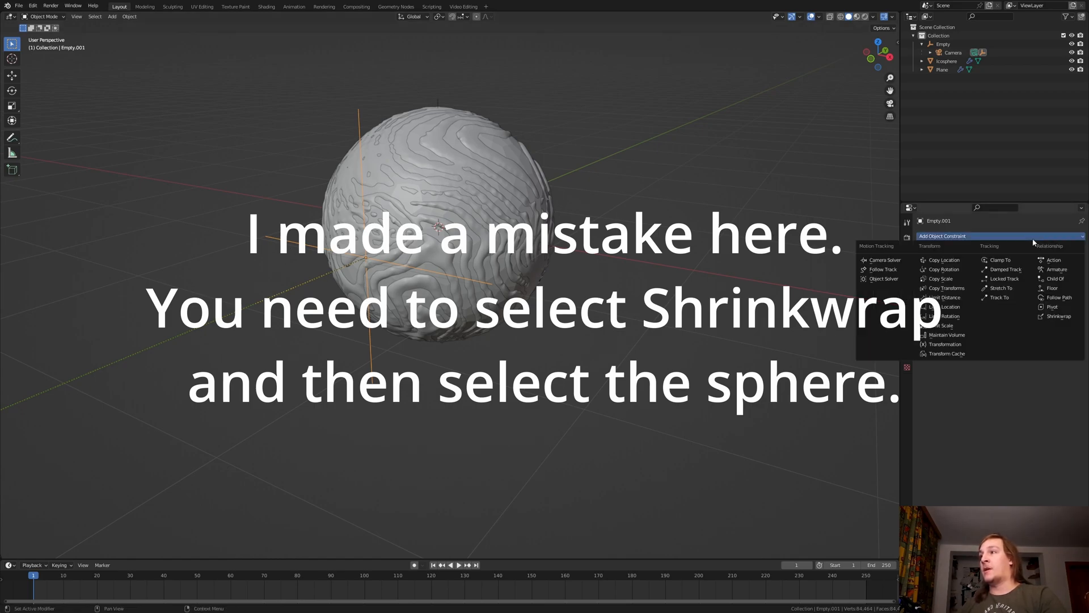
click(1015, 297)
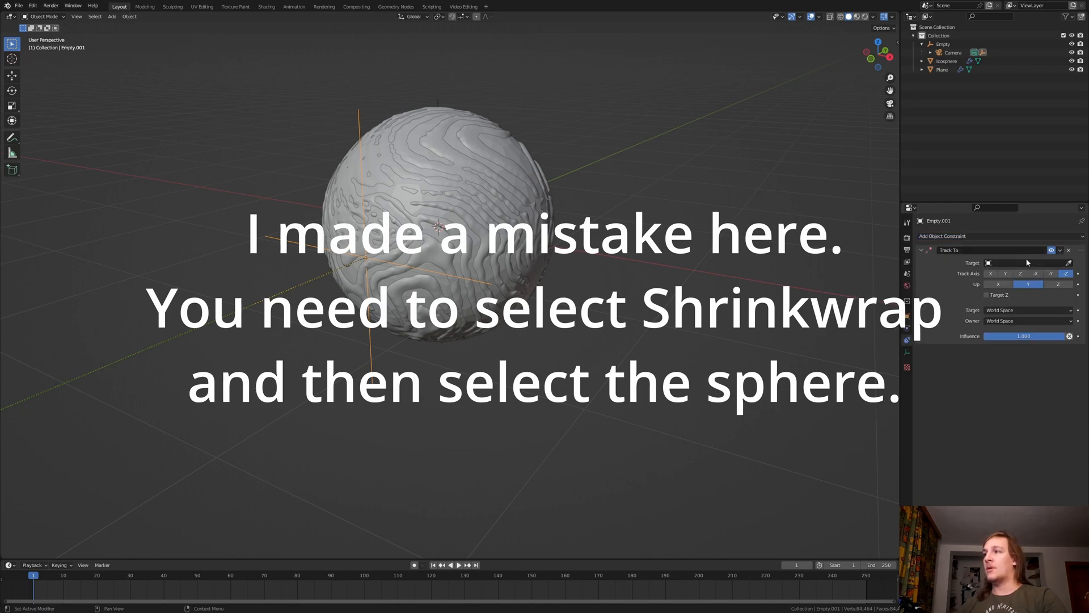
click(1028, 263)
click(998, 301)
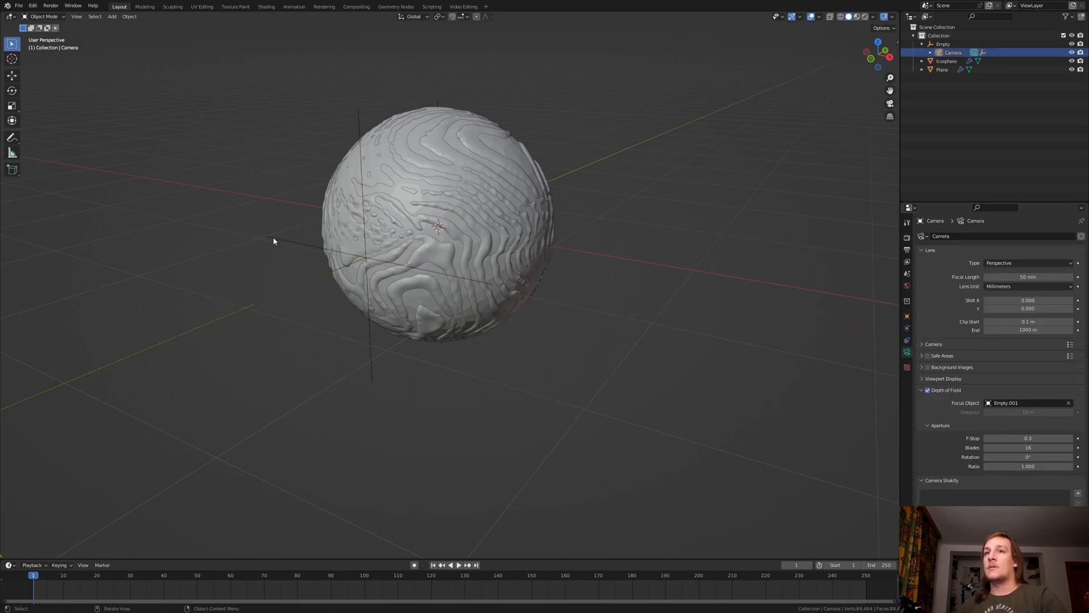
- Add a Track To constraint to the focus empty in front of the sphere and choose its target object
click(273, 240)
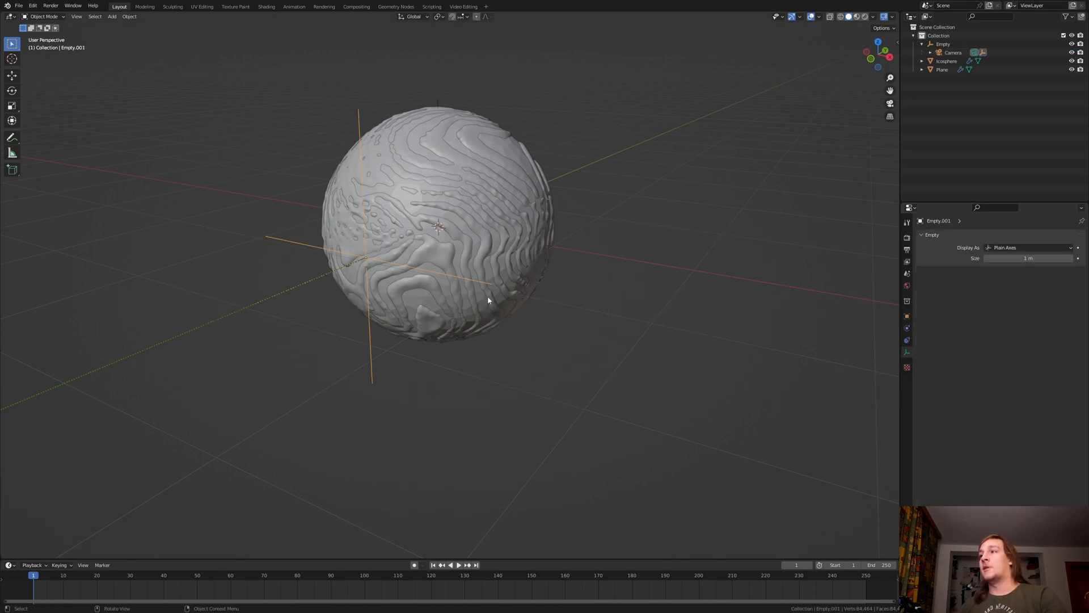
click(907, 340)
click(953, 236)
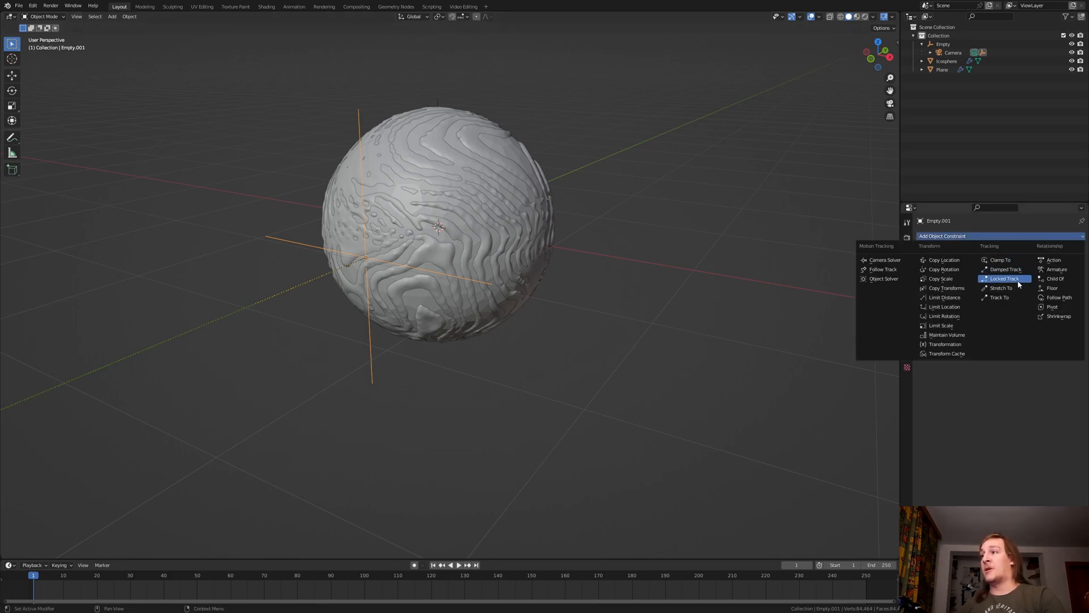
click(1000, 297)
click(1028, 262)
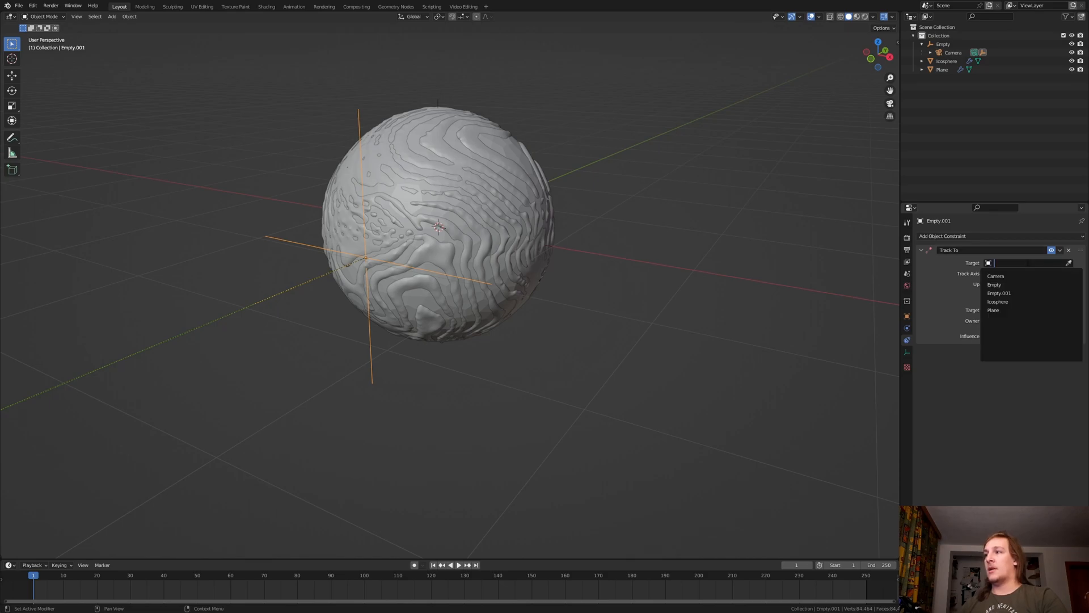
click(1001, 294)
- Try moving the camera horizontally with global Z locked to test how the focus empty follows it
middle_drag(733, 299, 541, 367)
click(144, 347)
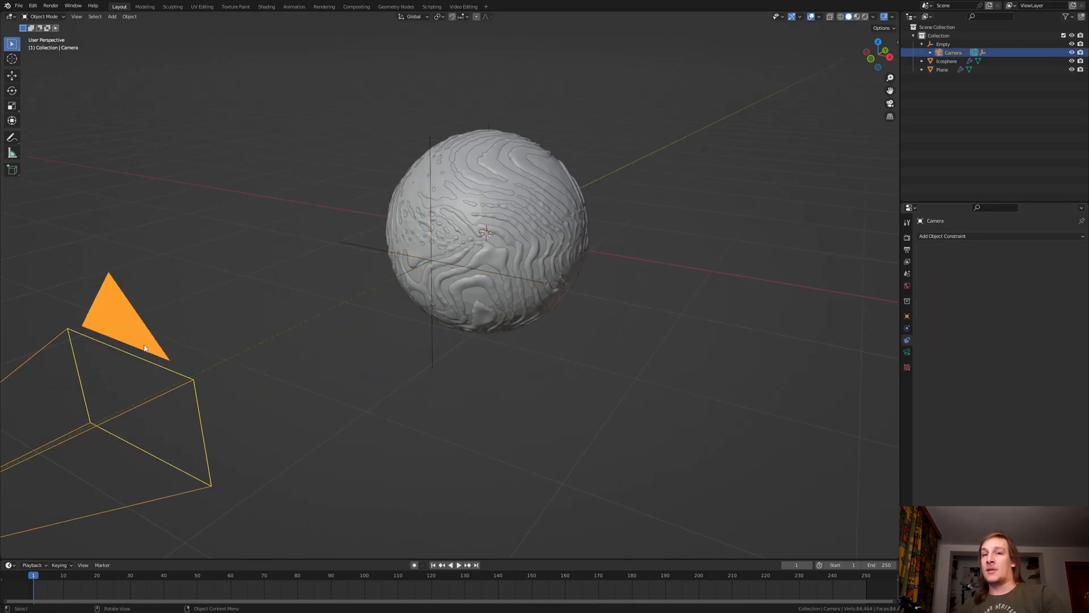
key(g)
key(shift+z)
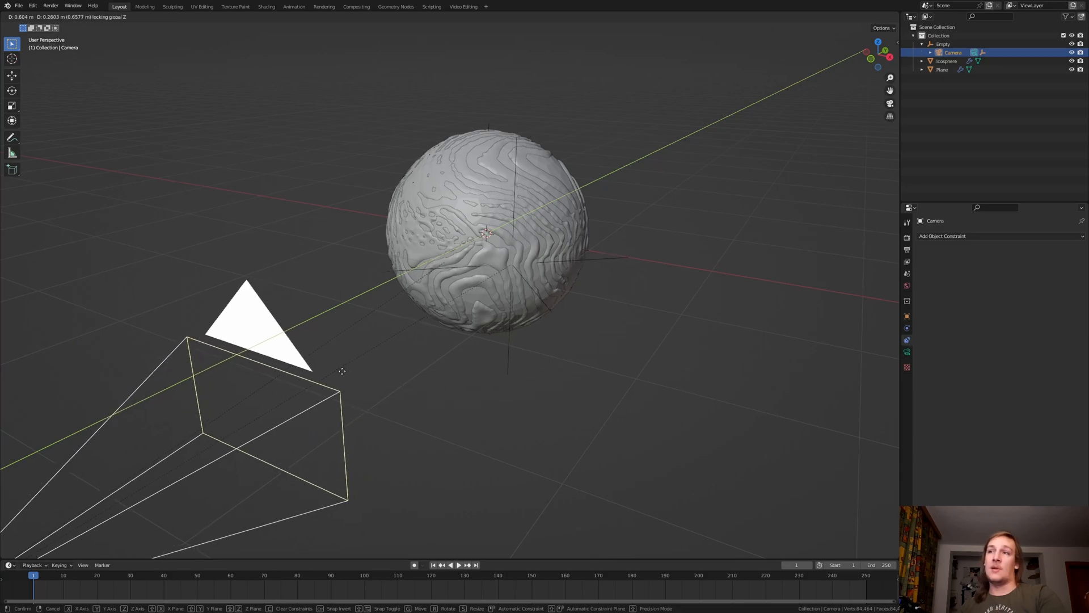
click(403, 371)
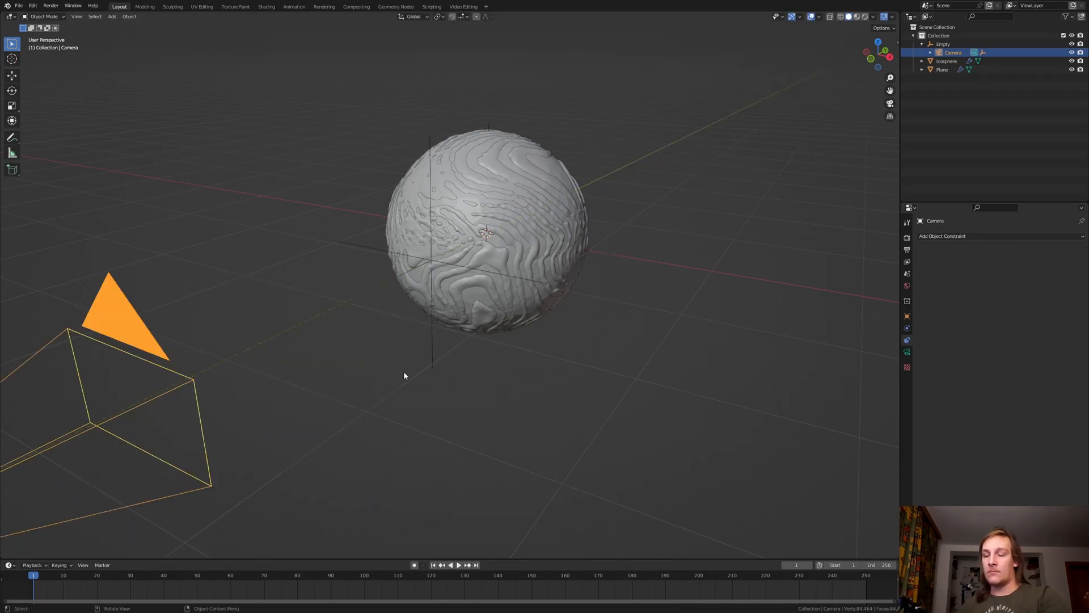
- Return to the camera view, hide the icosphere, and select the textured sphere mesh
key(KP_0)
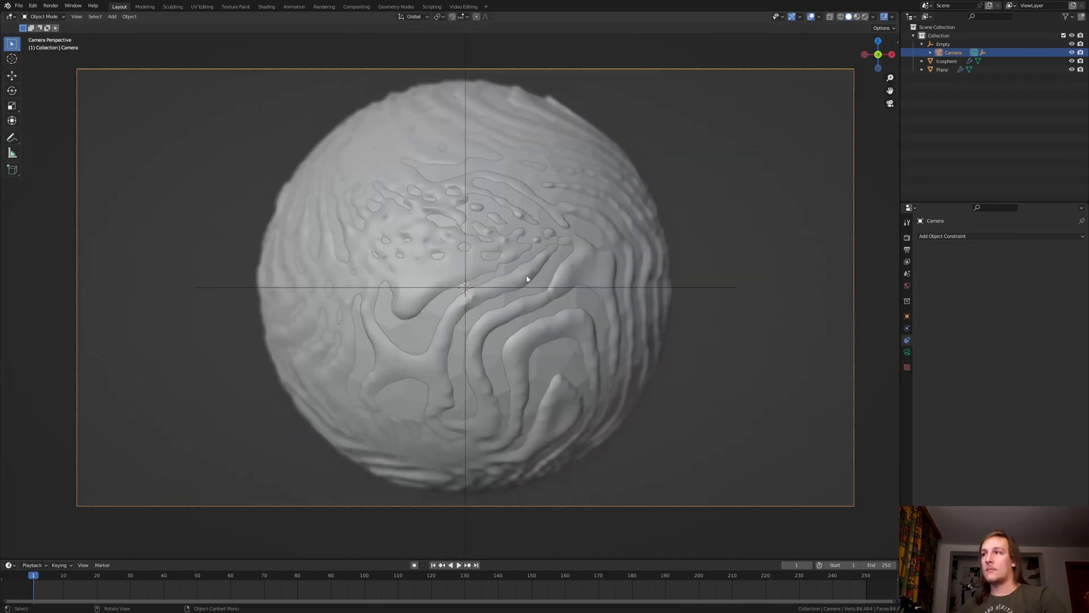
click(1072, 60)
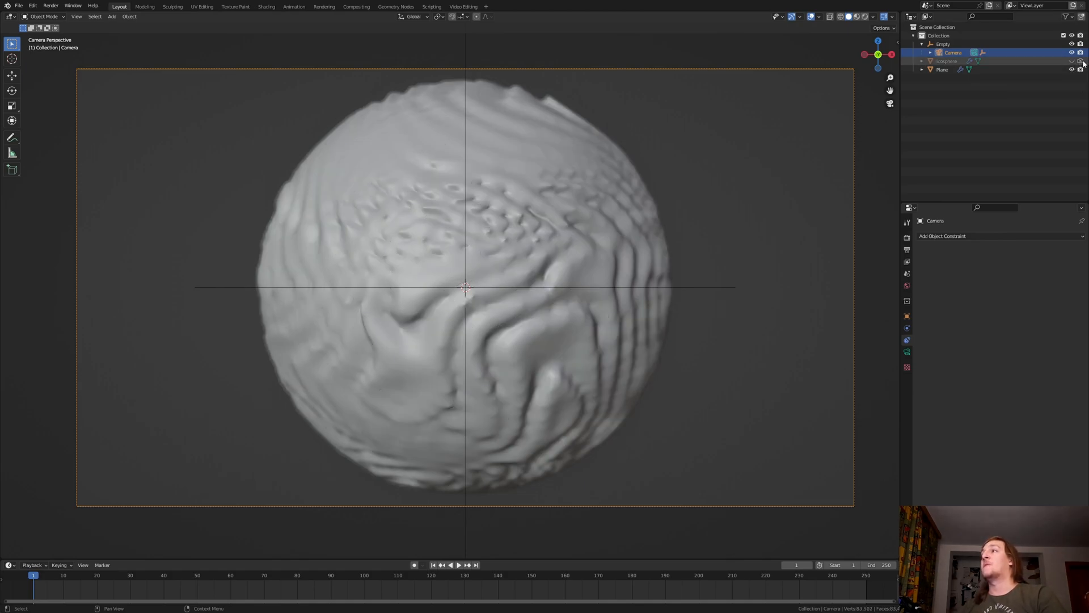
click(1066, 16)
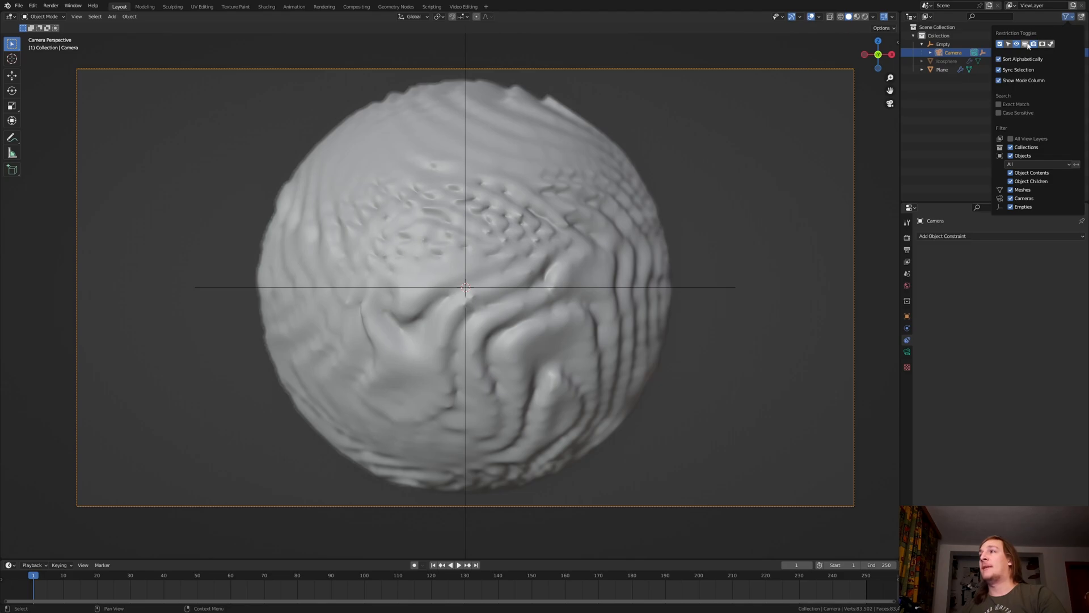
click(604, 345)
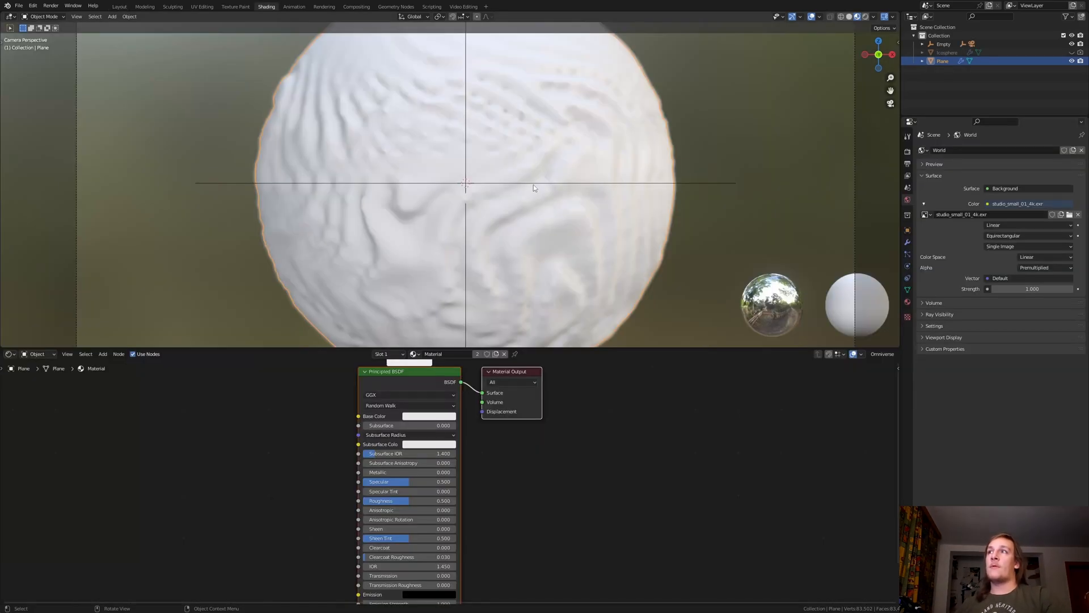
- Save the file under an incremented version of the name Math.blend and switch the viewport to rendered shading
key(ctrl+s)
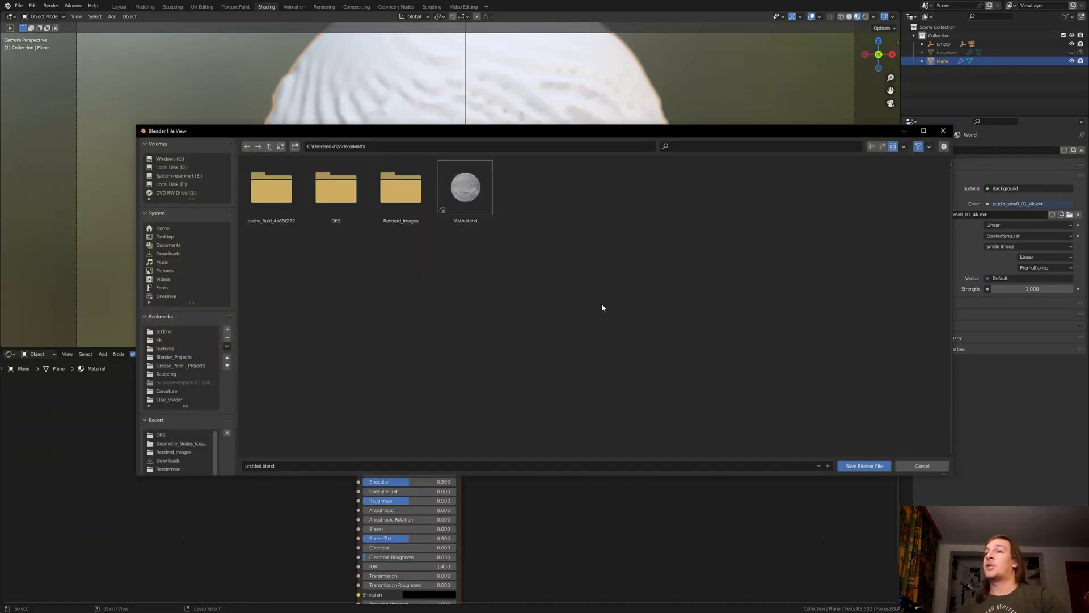
click(481, 219)
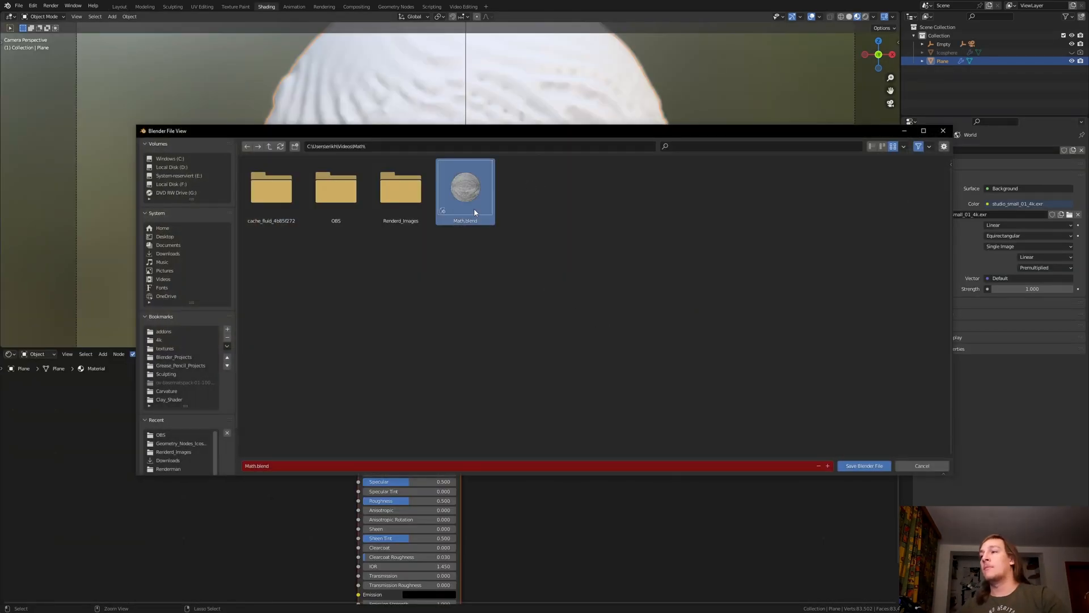
click(828, 466)
click(865, 468)
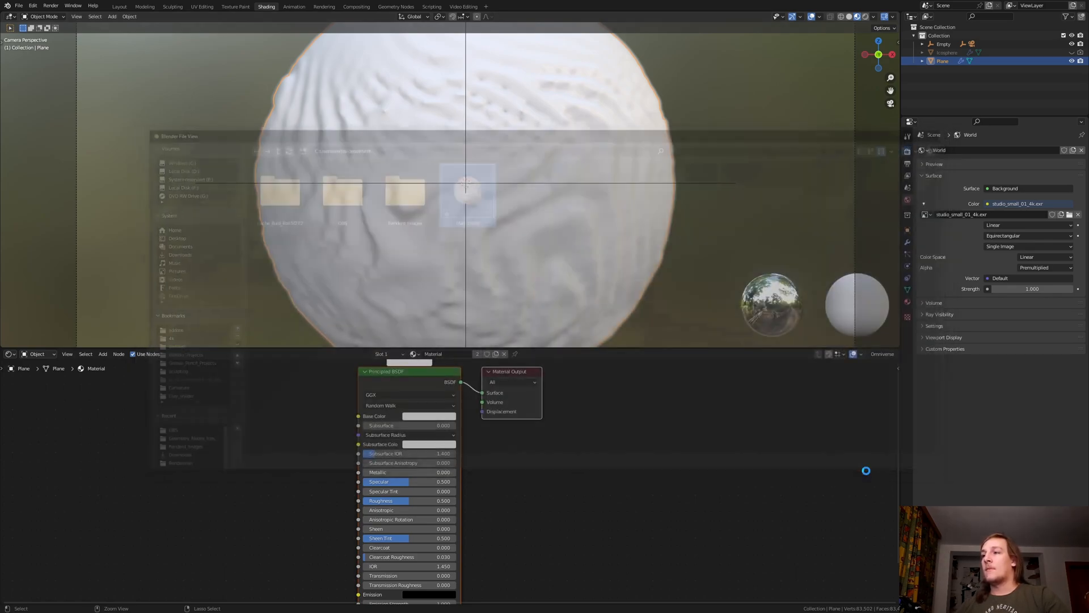
click(866, 18)
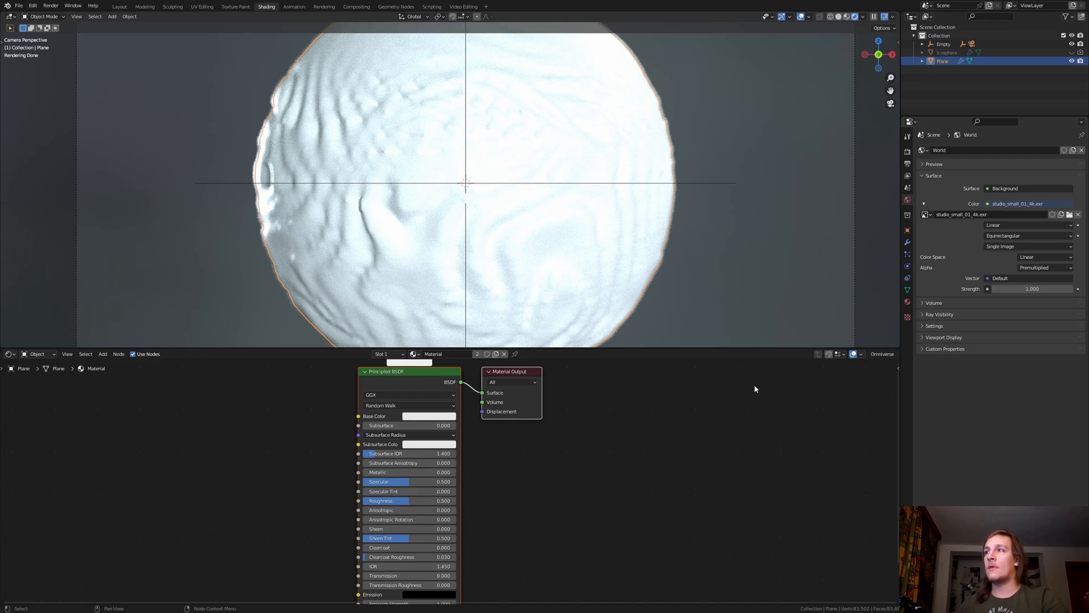
- Enable the transparent film background in the Cycles render settings
click(908, 152)
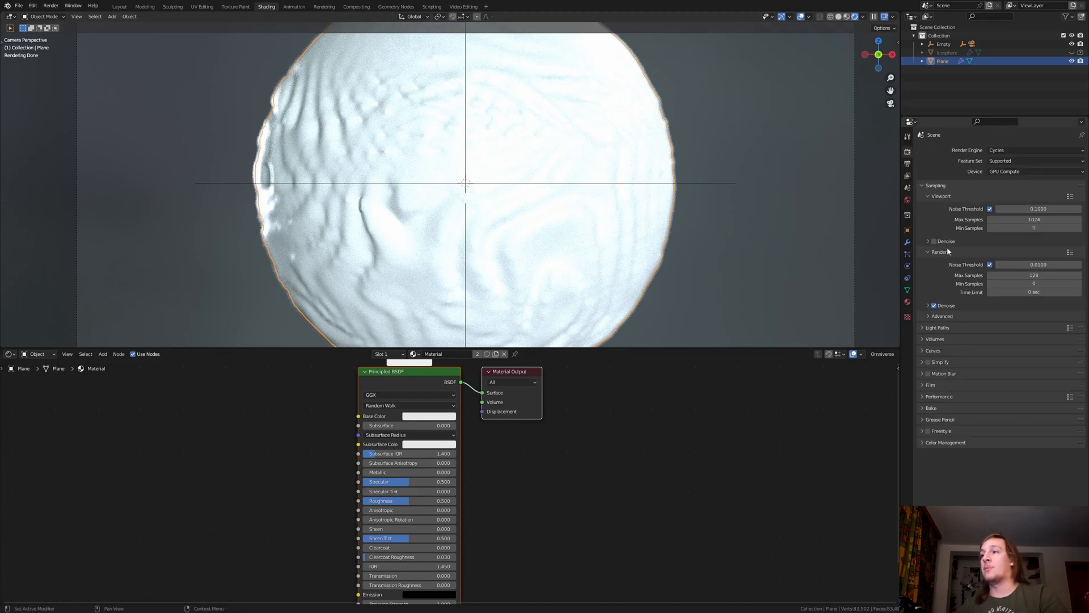
click(931, 385)
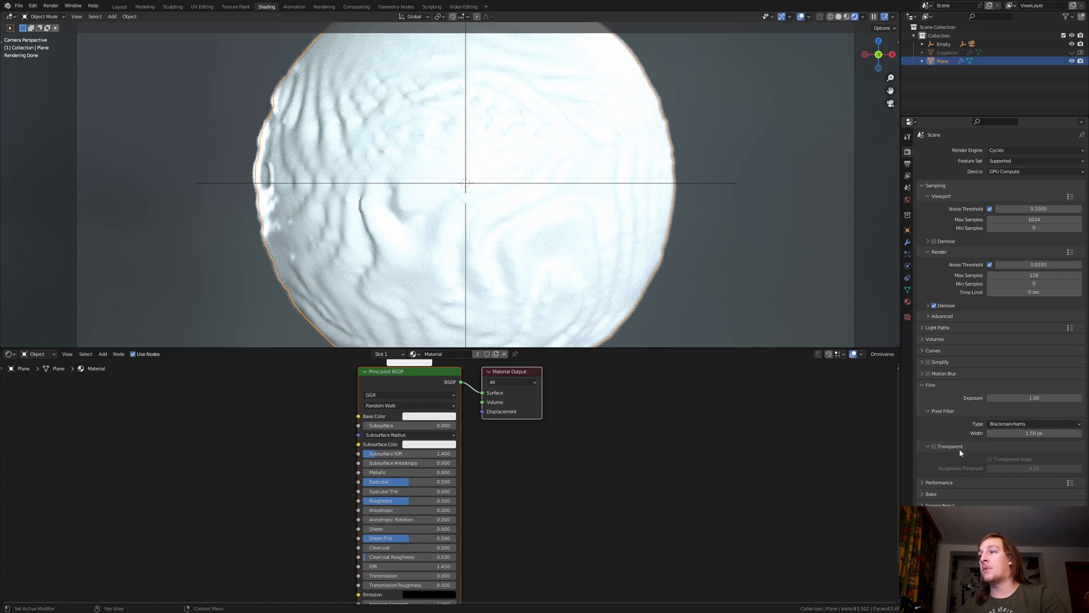
click(934, 447)
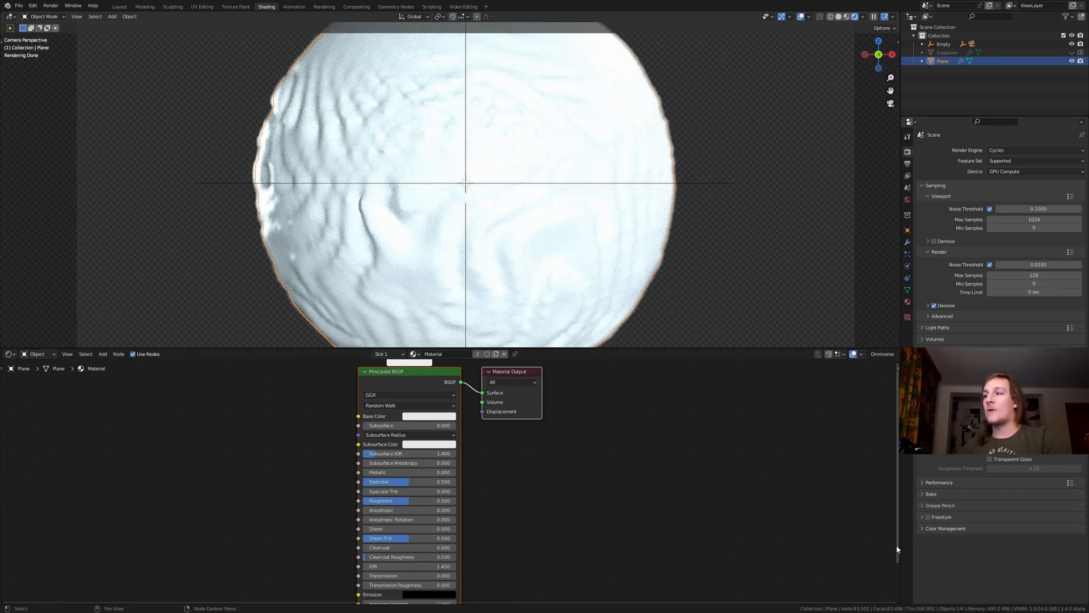
- Set the color management look to Very High Contrast
click(923, 530)
scroll(923, 533, down, 1)
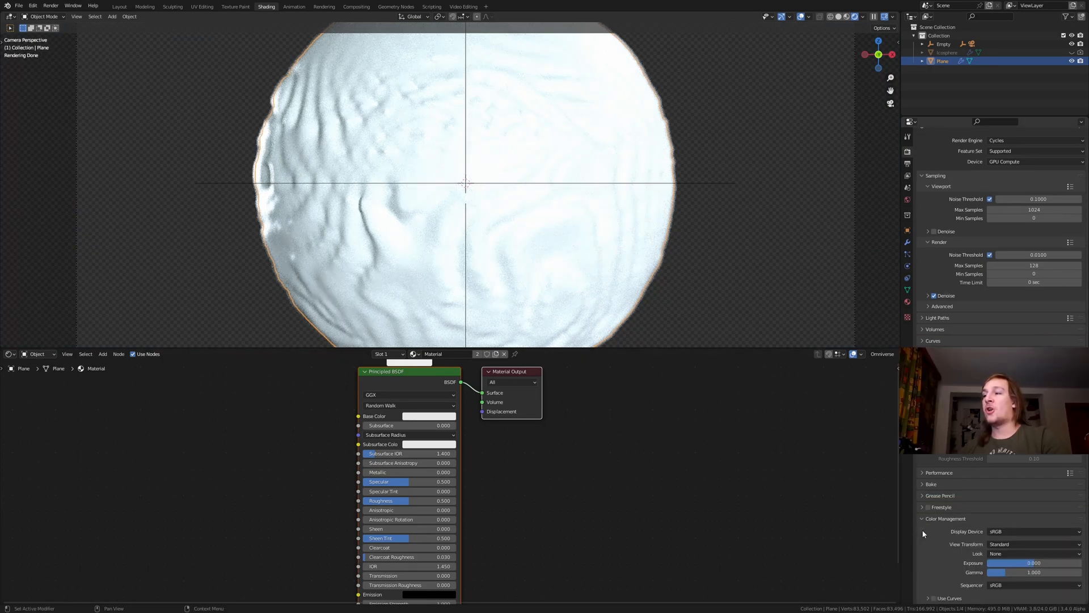
click(1004, 554)
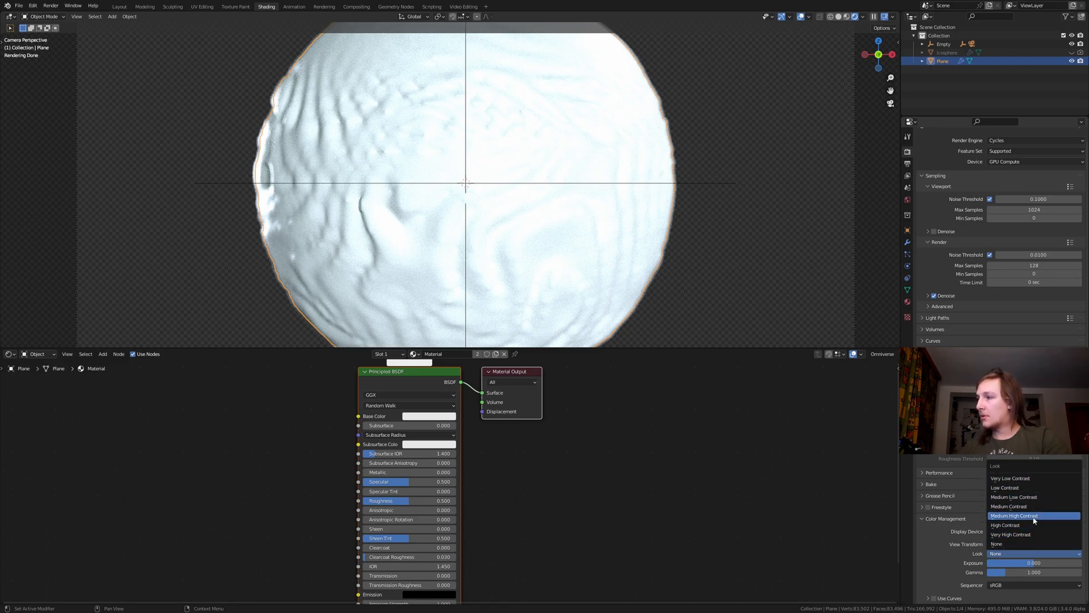
click(1028, 534)
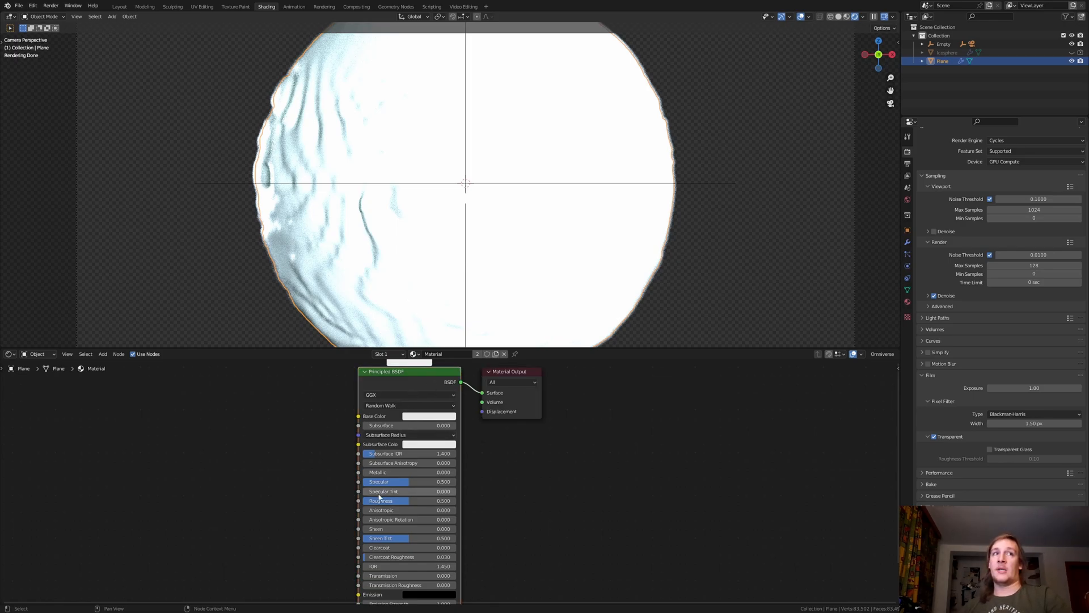
- Move the Principled BSDF node down and insert a Mix Shader between it and the Material Output
drag(403, 383, 339, 550)
key(shift+a)
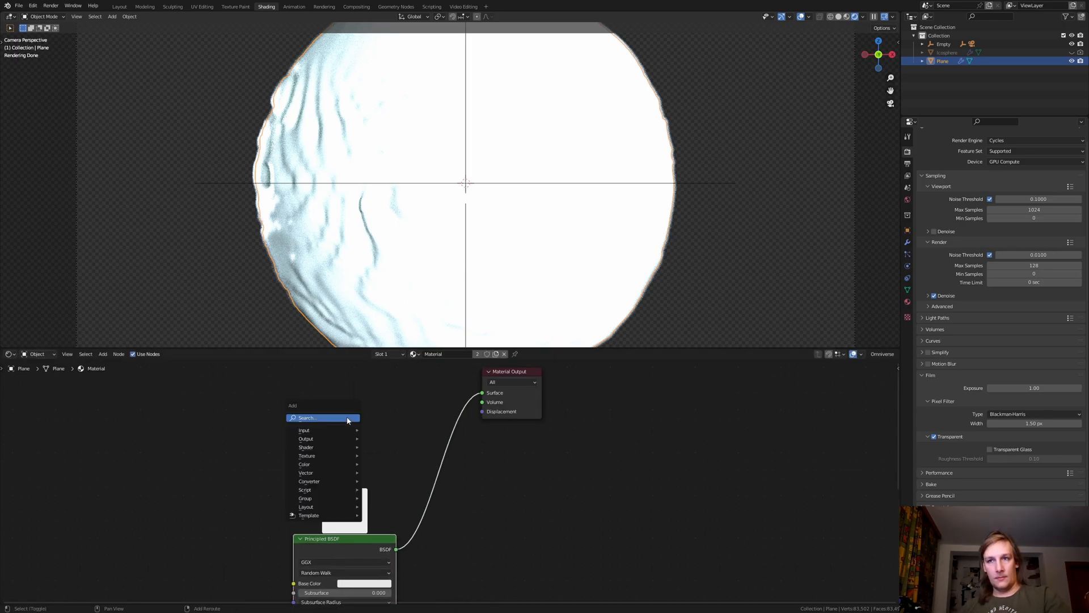
text(m)
click(364, 440)
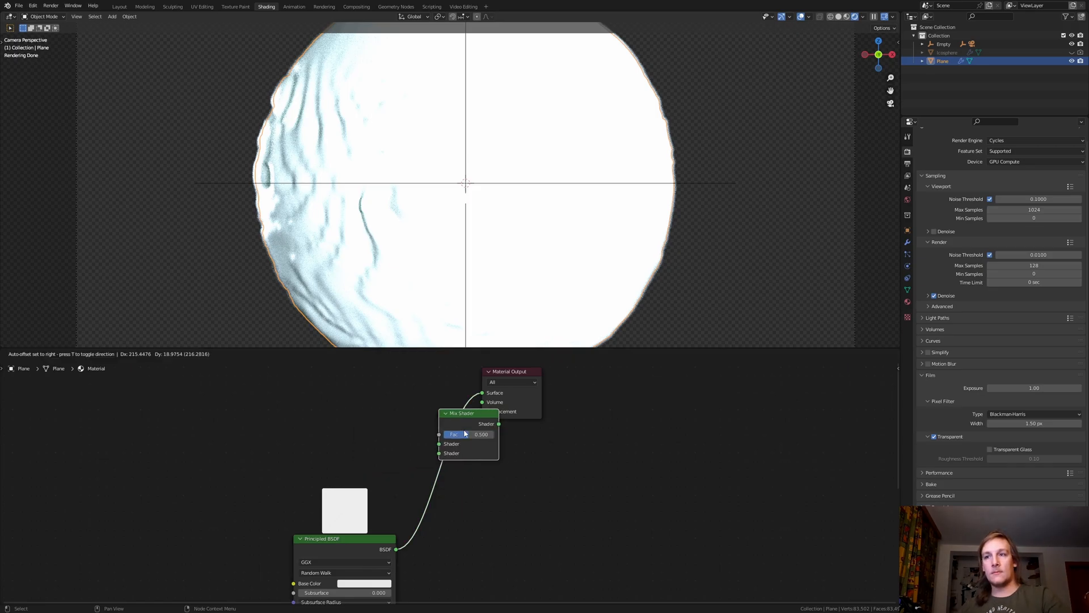
click(447, 452)
- Add a ColorRamp node and connect its Color output to the Mix Shader's Fac input
middle_drag(373, 421, 495, 469)
key(shift+a)
click(443, 434)
text(co)
click(477, 444)
click(401, 404)
drag(469, 405, 561, 482)
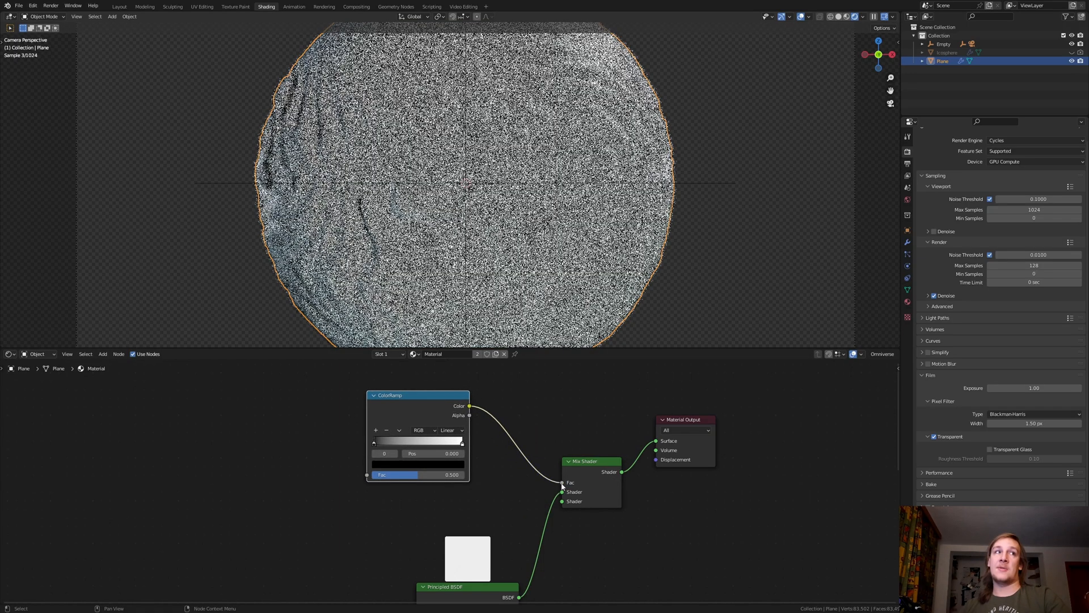
- Add an Ambient Occlusion node and connect its Color output to the ColorRamp's Fac input
key(shift+a)
click(306, 395)
text(am)
key(Return)
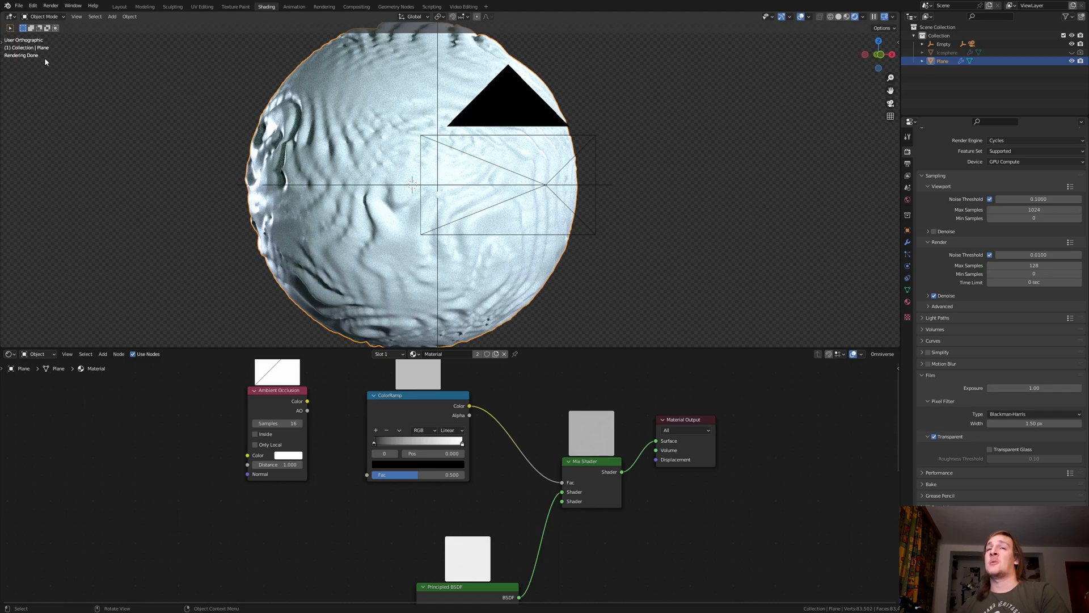
drag(307, 401, 367, 474)
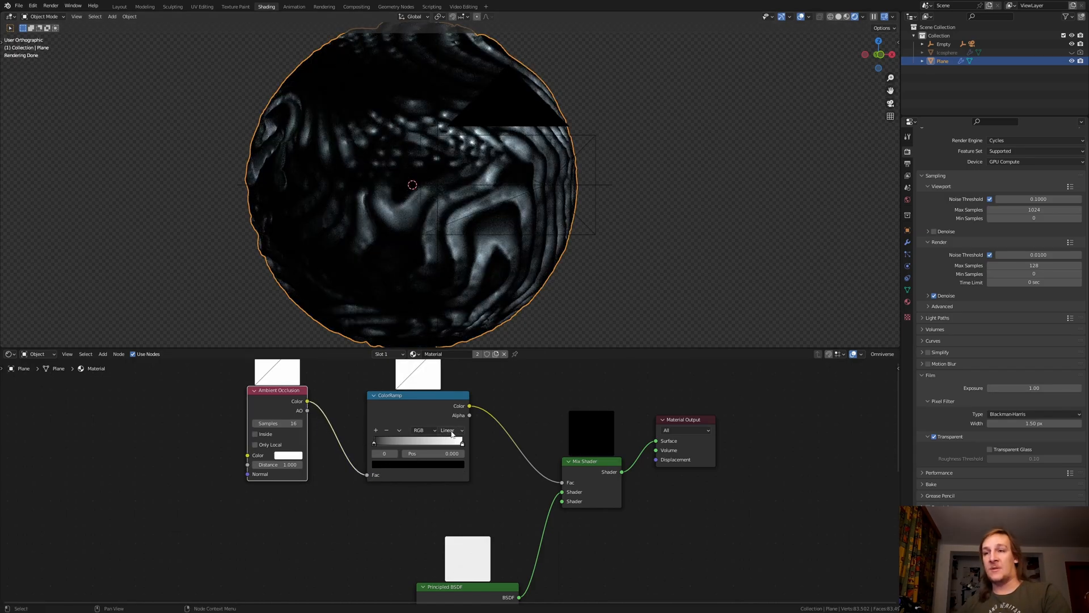
- Set the ColorRamp interpolation to Constant and move the white stop to about 0.78
click(453, 430)
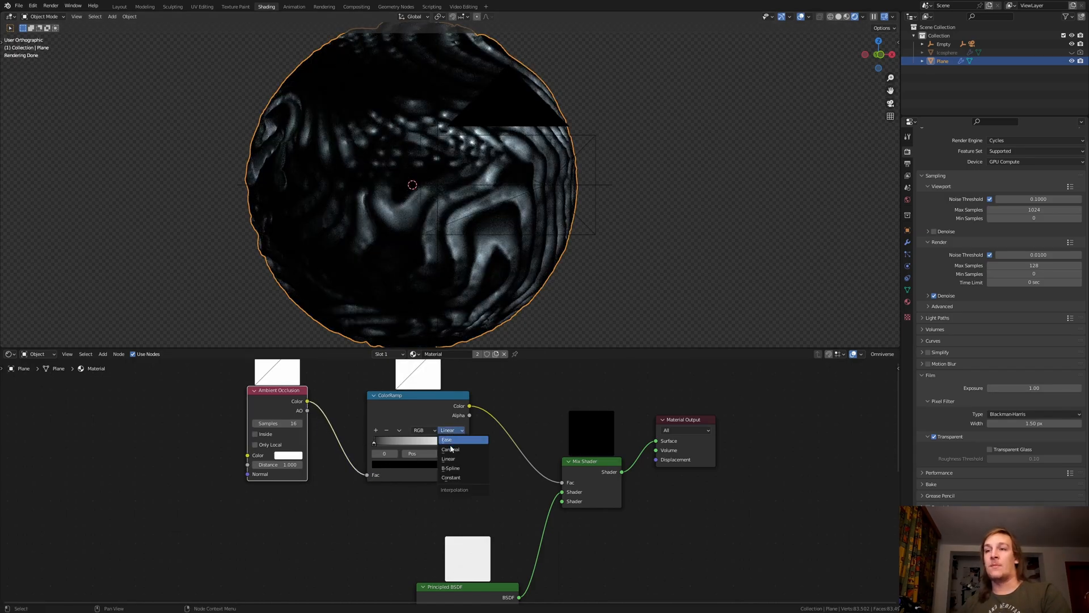
click(472, 478)
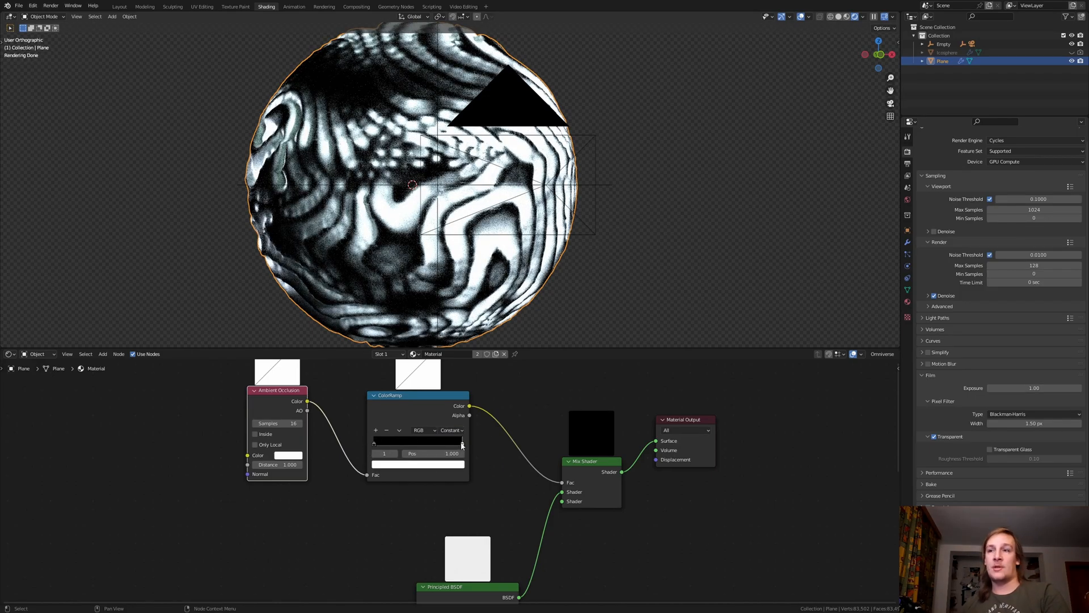
drag(462, 445, 443, 445)
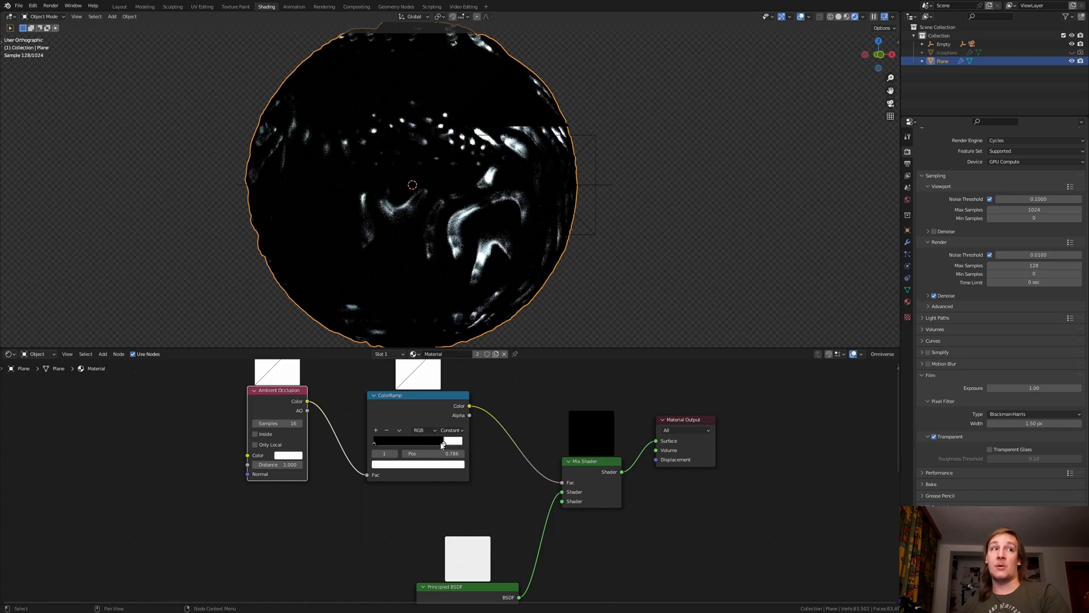
drag(443, 445, 442, 446)
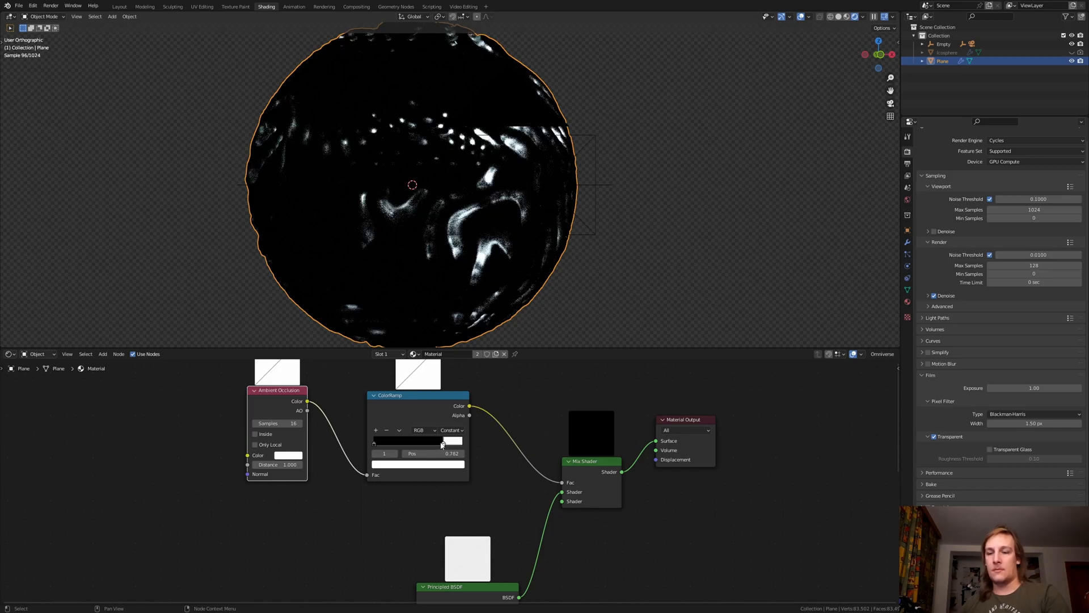
- Add a Subsurface Scattering node and feed it into the Mix Shader's first shader input, with the Principled BSDF in the second
middle_drag(435, 518, 516, 460)
key(shift+a)
click(516, 461)
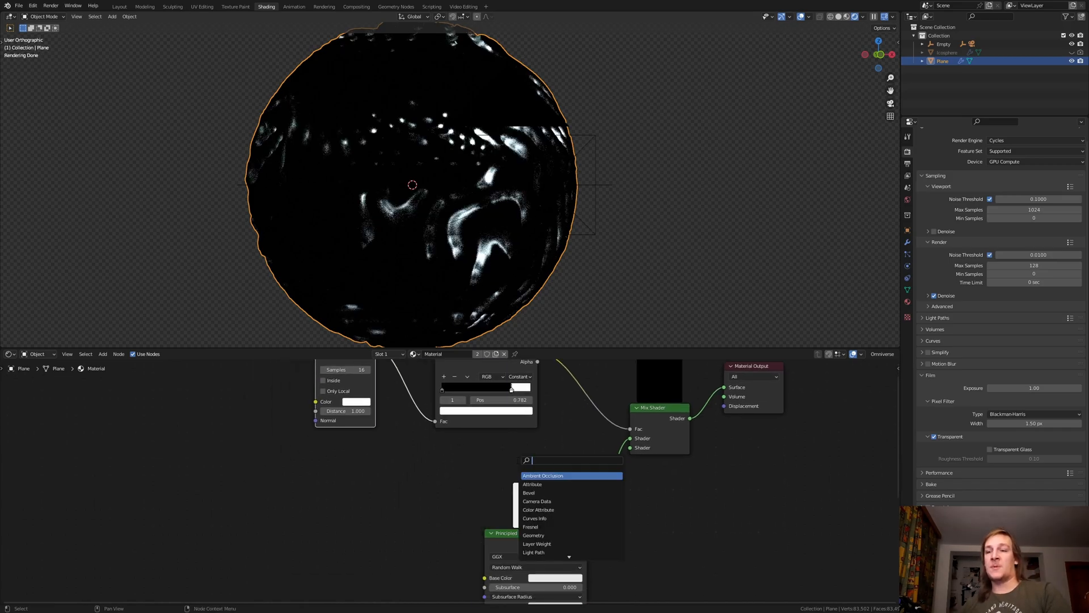
text(sub)
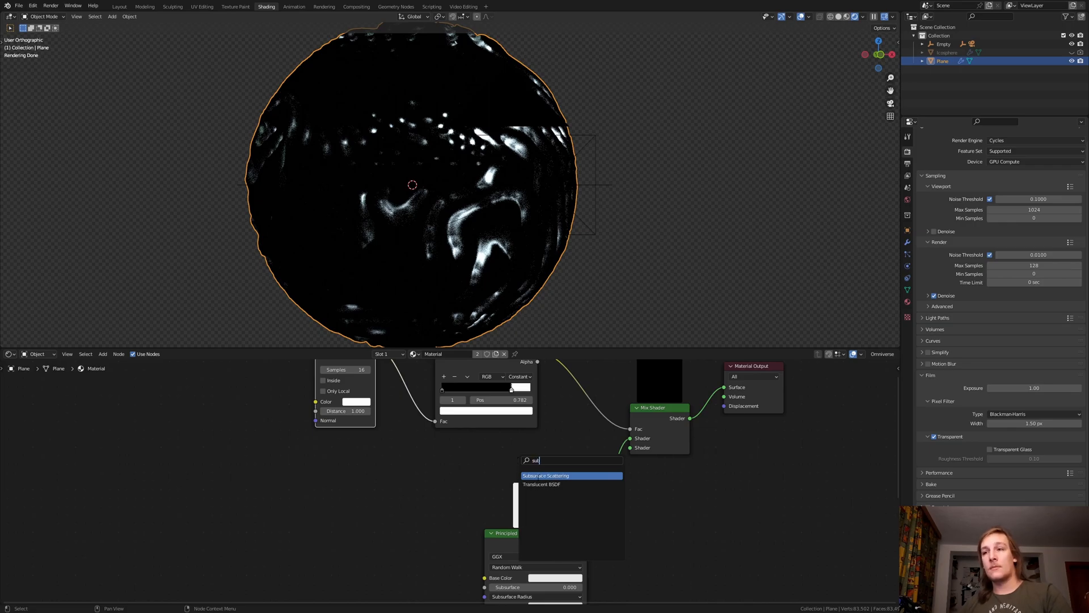
click(538, 476)
drag(389, 499, 631, 442)
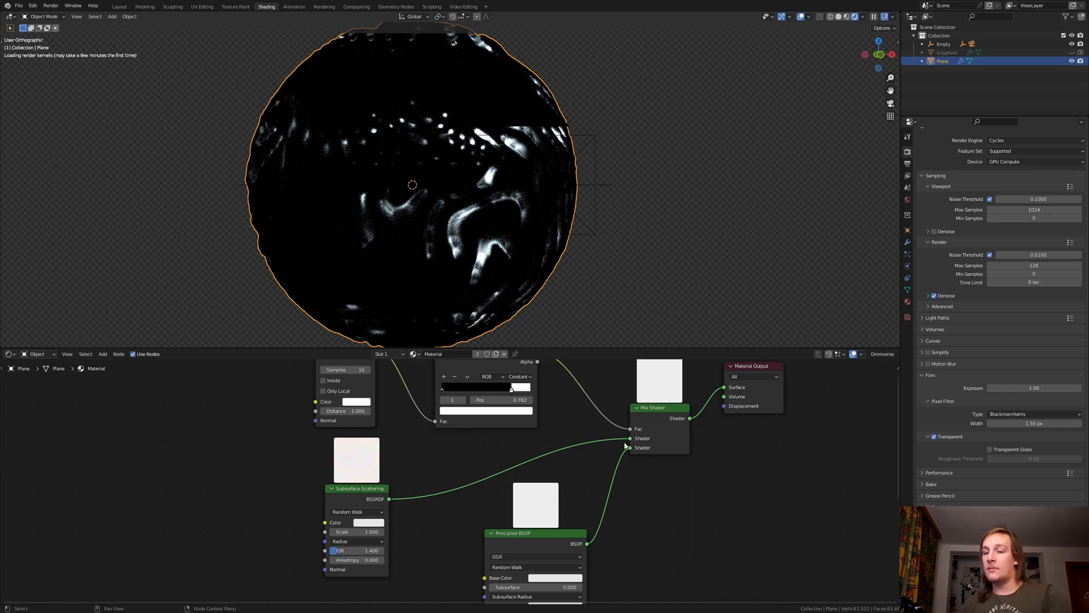
- Set the Principled BSDF's Metallic to 1 and Roughness to 0.38
middle_drag(540, 524, 501, 607)
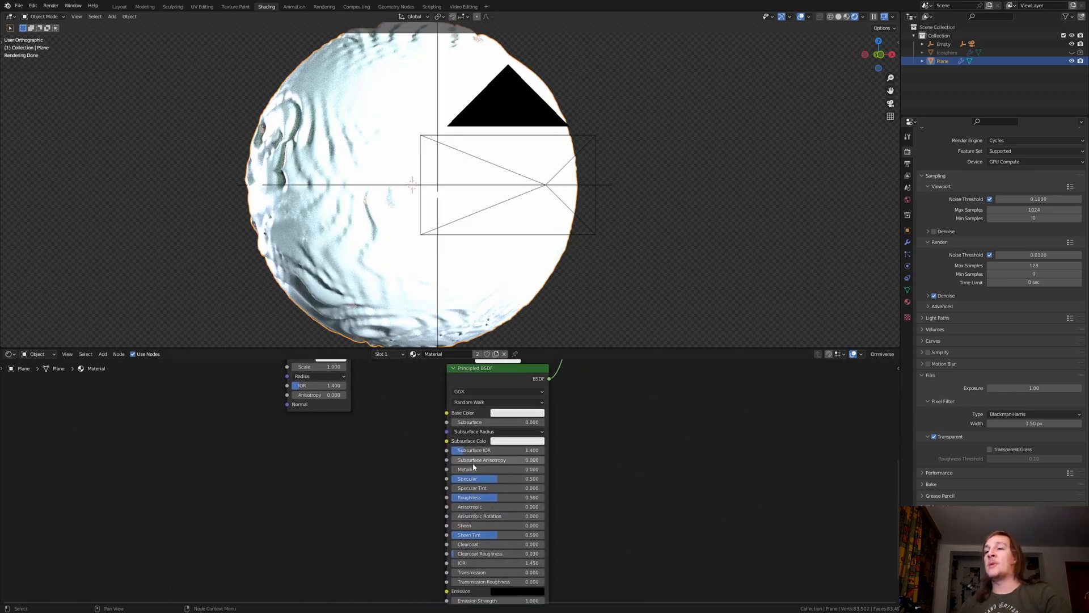
drag(474, 469, 543, 470)
double_click(516, 497)
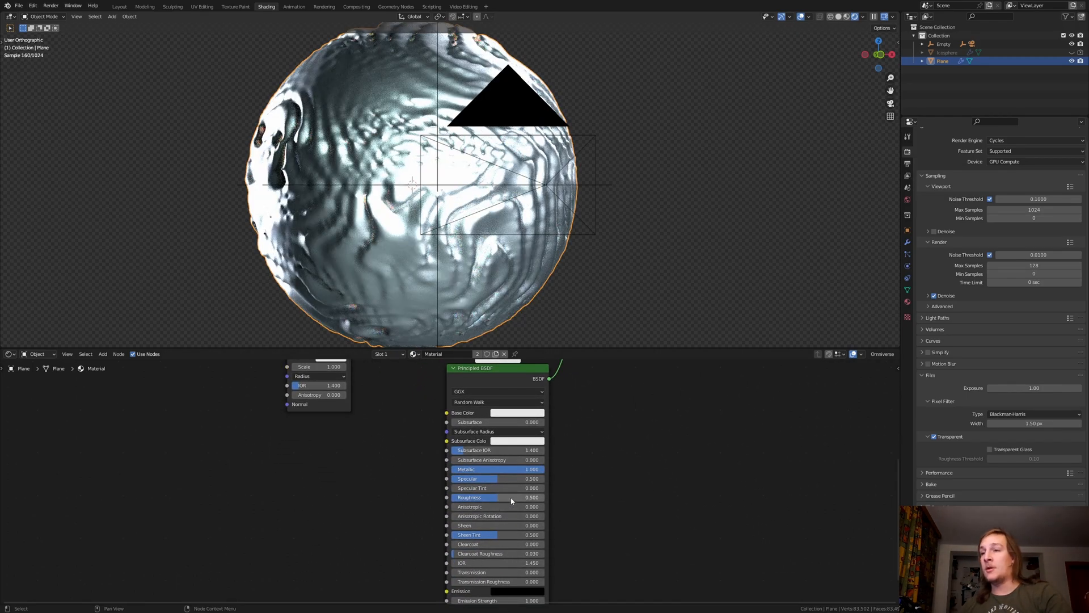
text(.38)
key(Return)
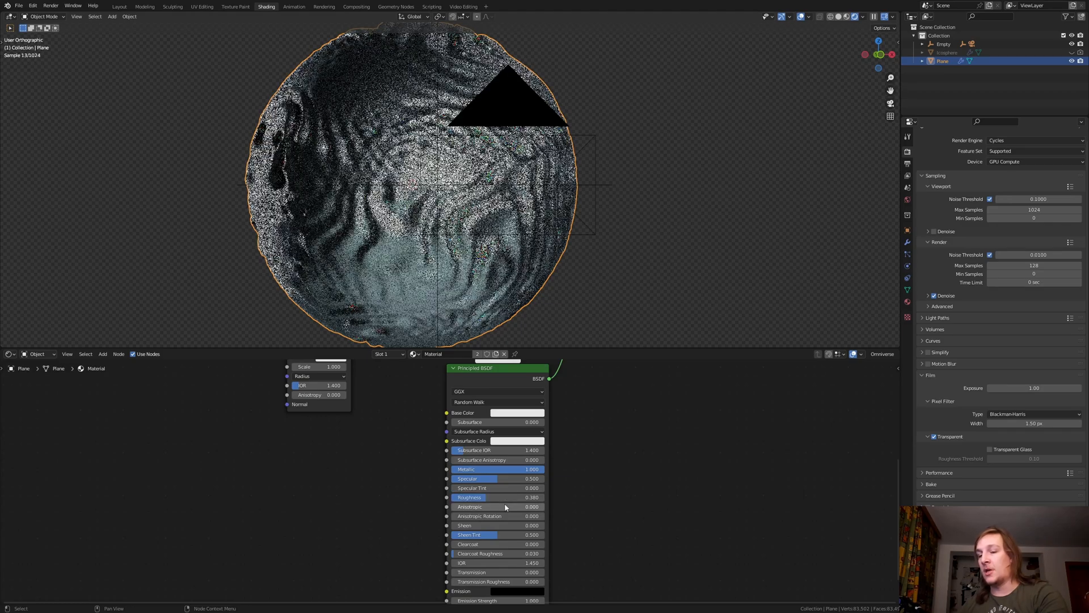
- Add a Musgrave Texture with Mapping and Texture Coordinate nodes, using the Object coordinates as the mapping vector
middle_drag(250, 503, 355, 520)
key(shift+a)
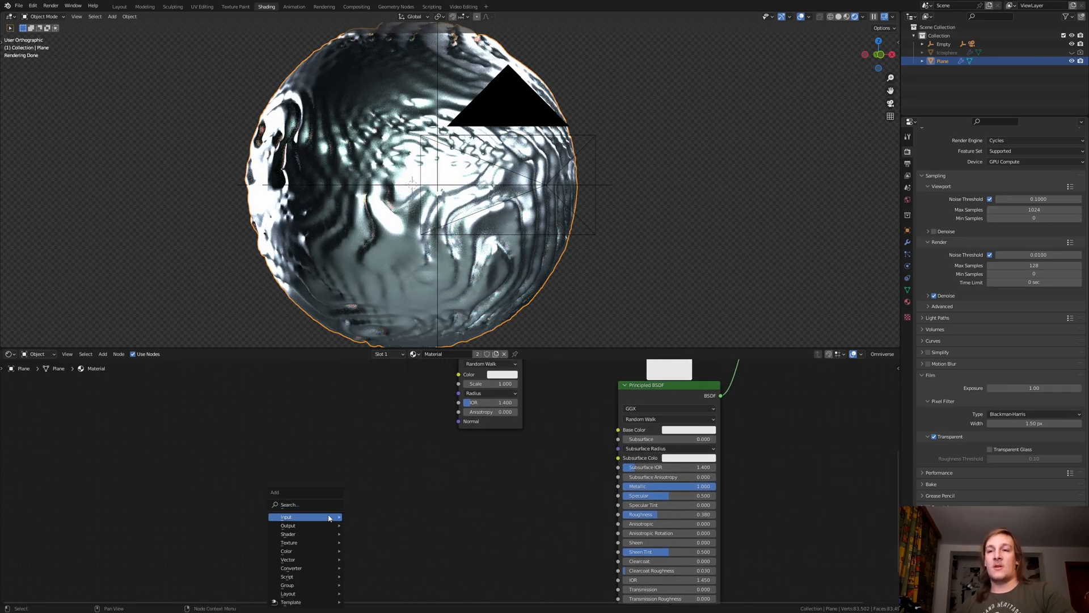
text(mu)
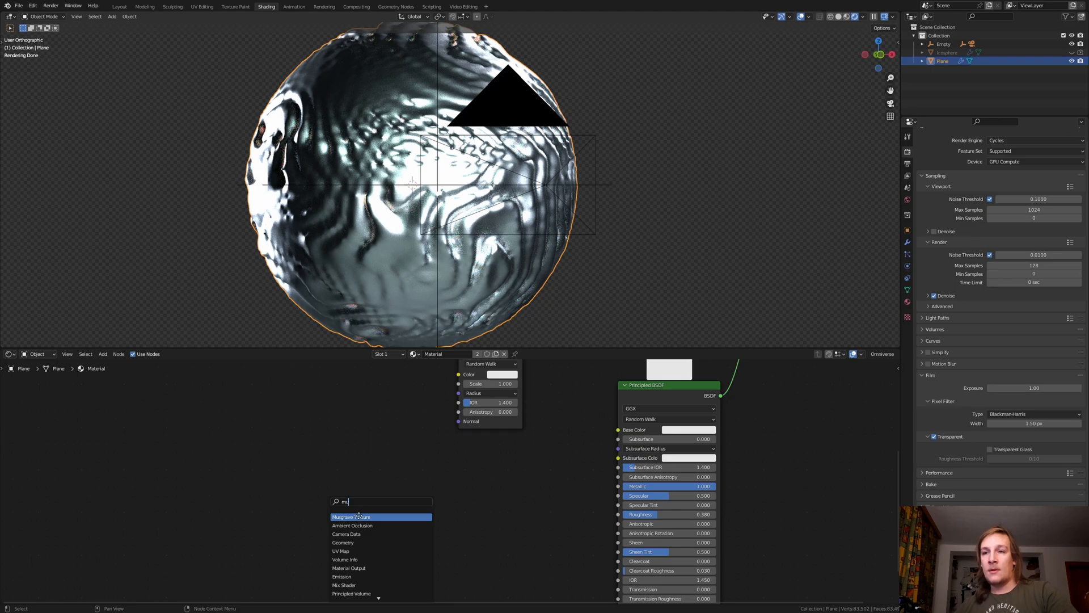
click(359, 516)
click(349, 489)
key(ctrl+t)
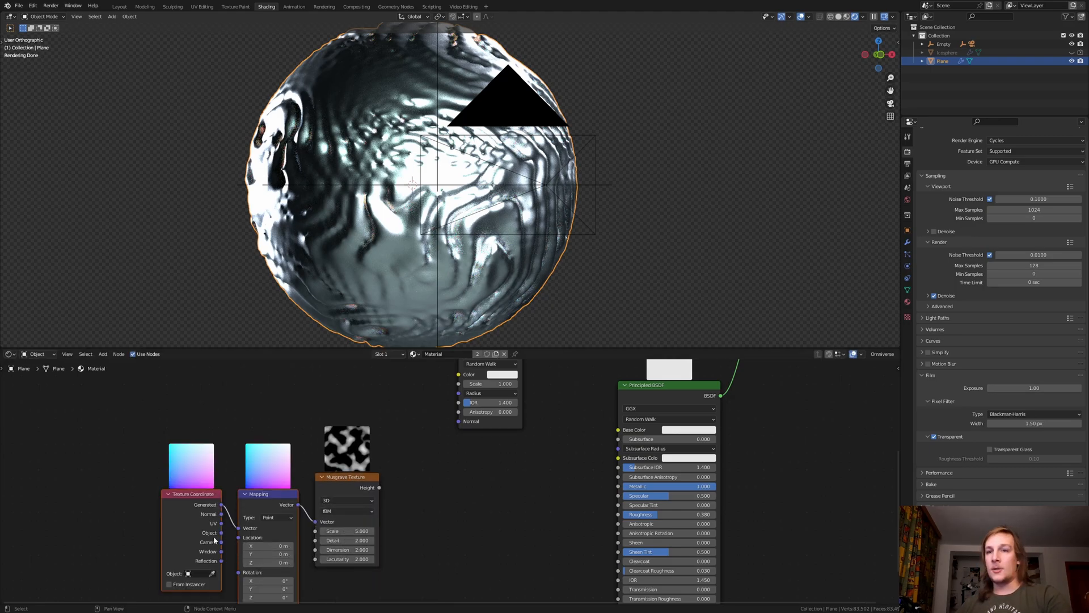
drag(221, 533, 238, 527)
- Set the Musgrave Texture's Scale to 400, Detail to 16 and Dimension to 0
click(345, 531)
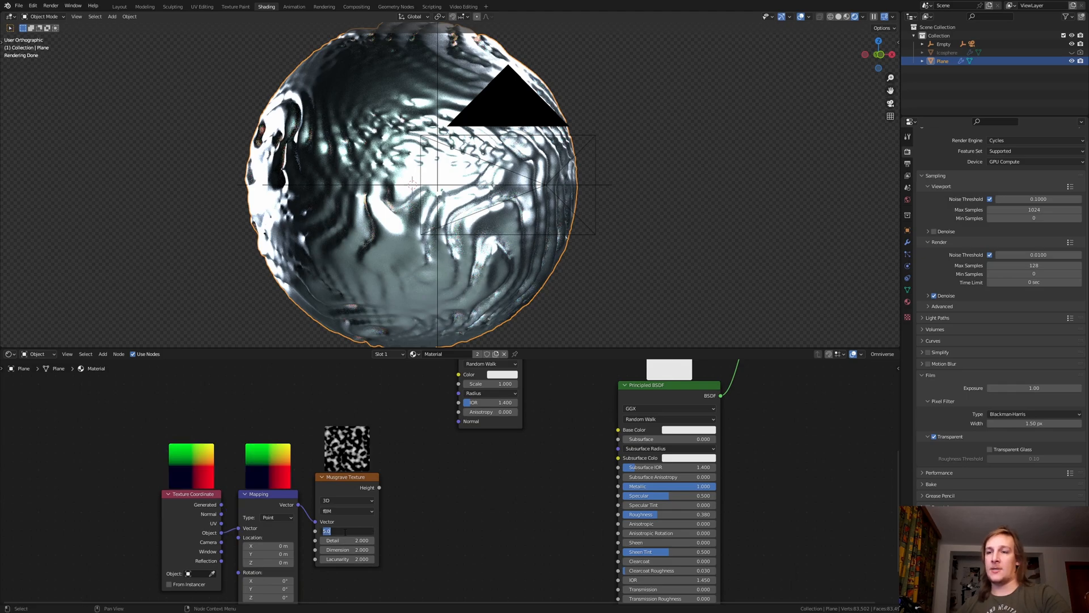
text(400)
key(Return)
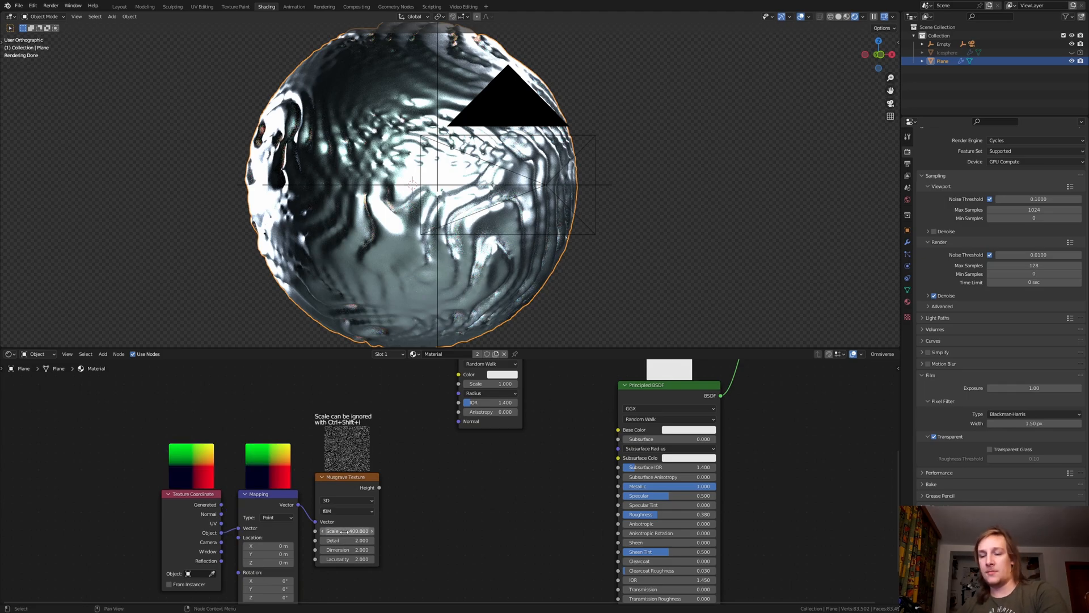
double_click(355, 541)
text(16)
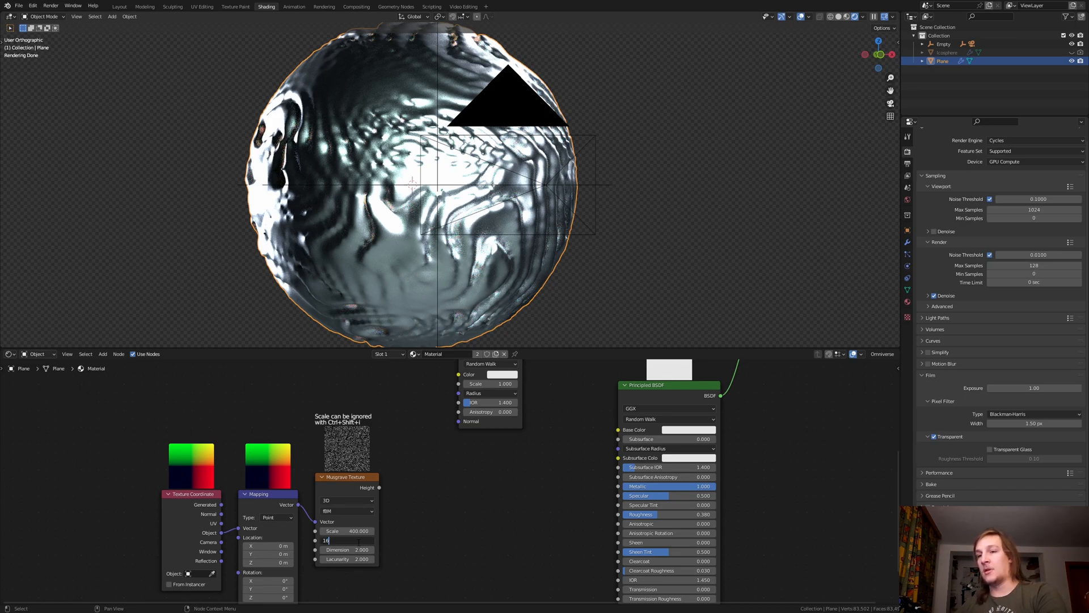
key(Return)
double_click(364, 551)
text(0)
key(Return)
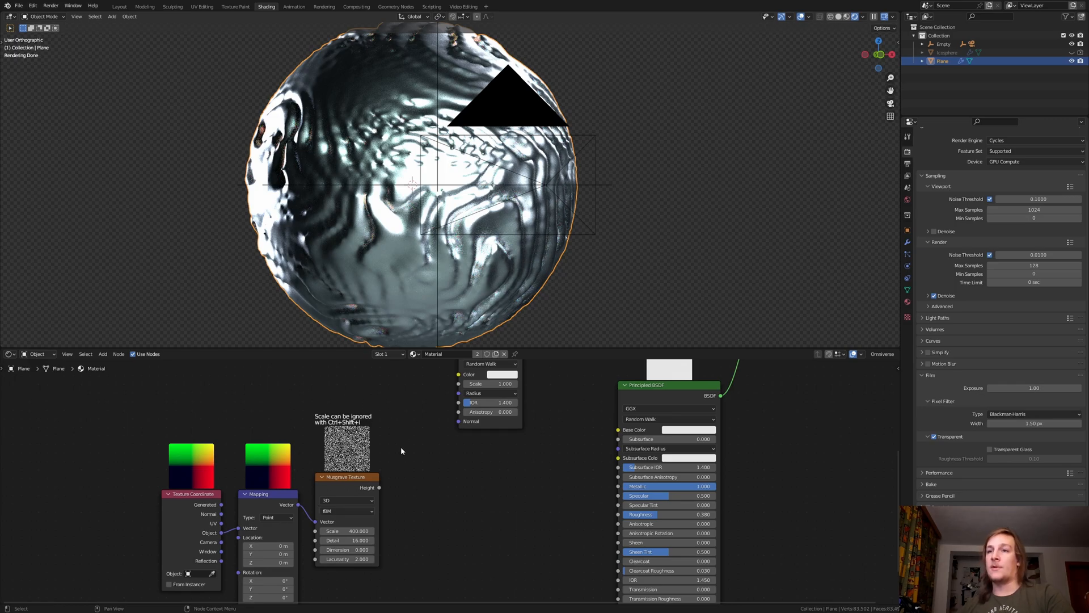
scroll(271, 446, up, 3)
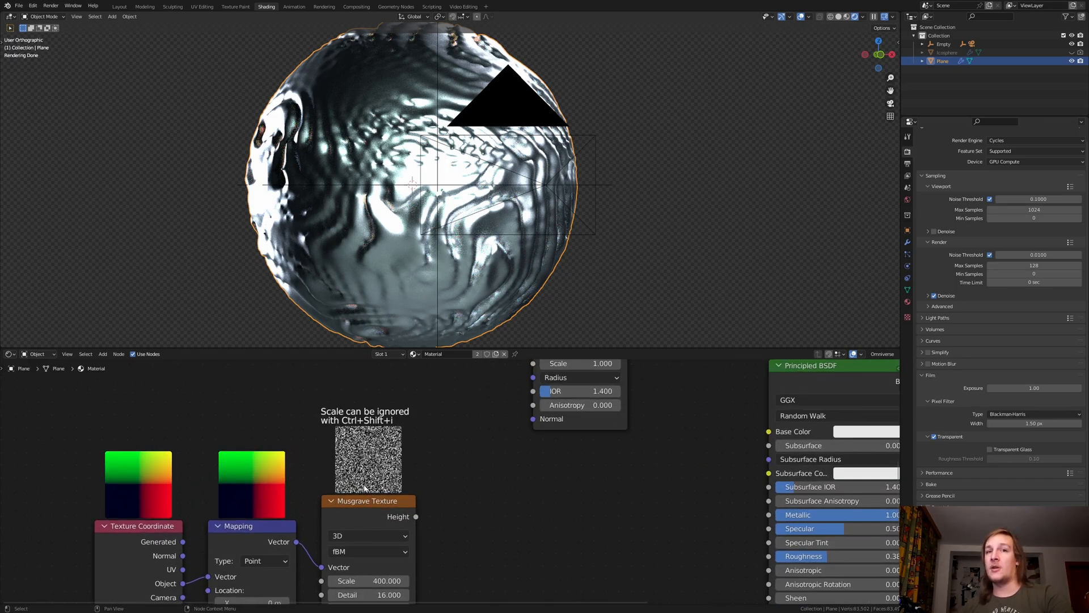
scroll(590, 523, down, 3)
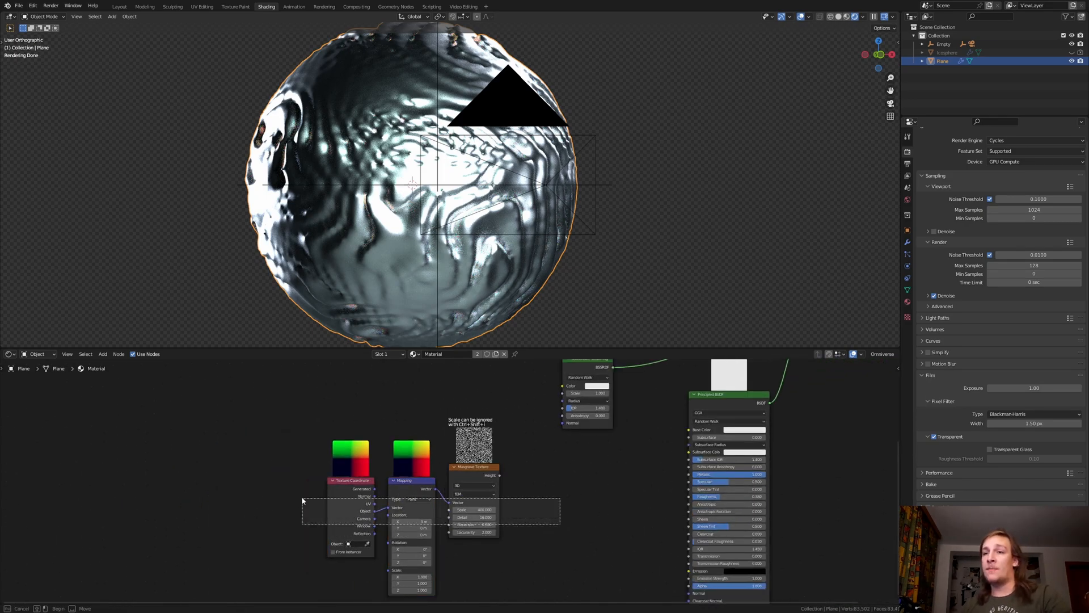
- Shift the Musgrave nodes left, add a second ColorRamp beside them and connect the Musgrave Height to its Fac input
middle_drag(431, 491, 304, 487)
key(shift+a)
text(color ramp)
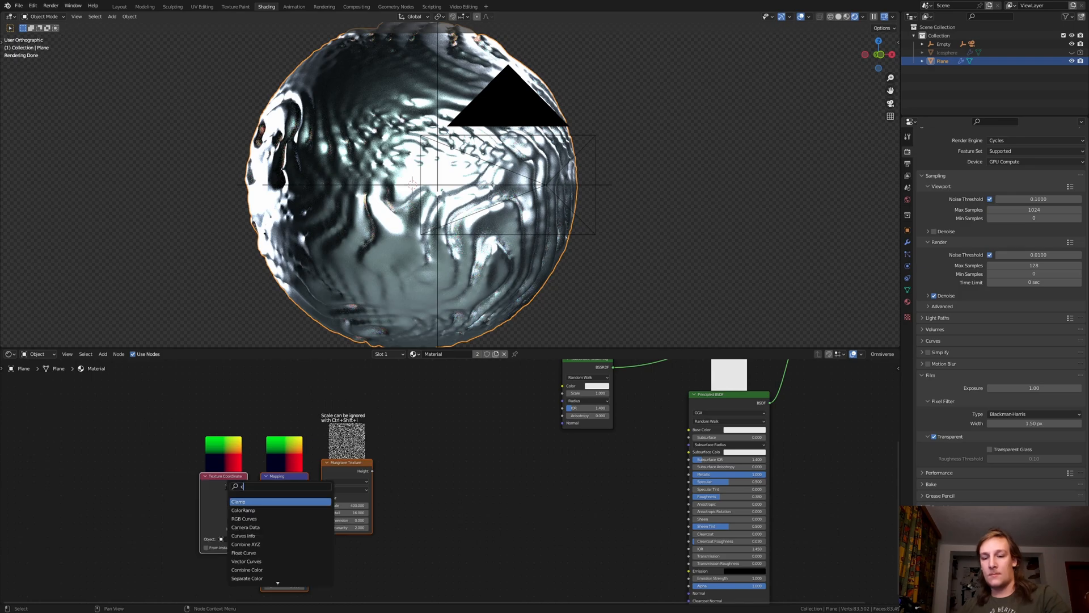
key(Return)
click(441, 492)
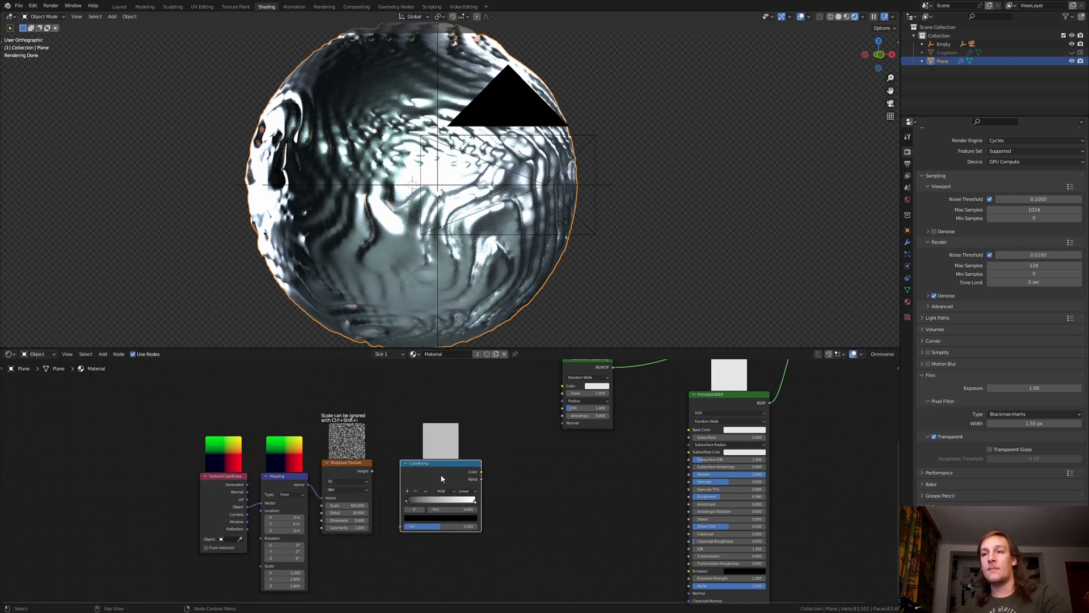
scroll(400, 507, up, 2)
drag(354, 451, 403, 540)
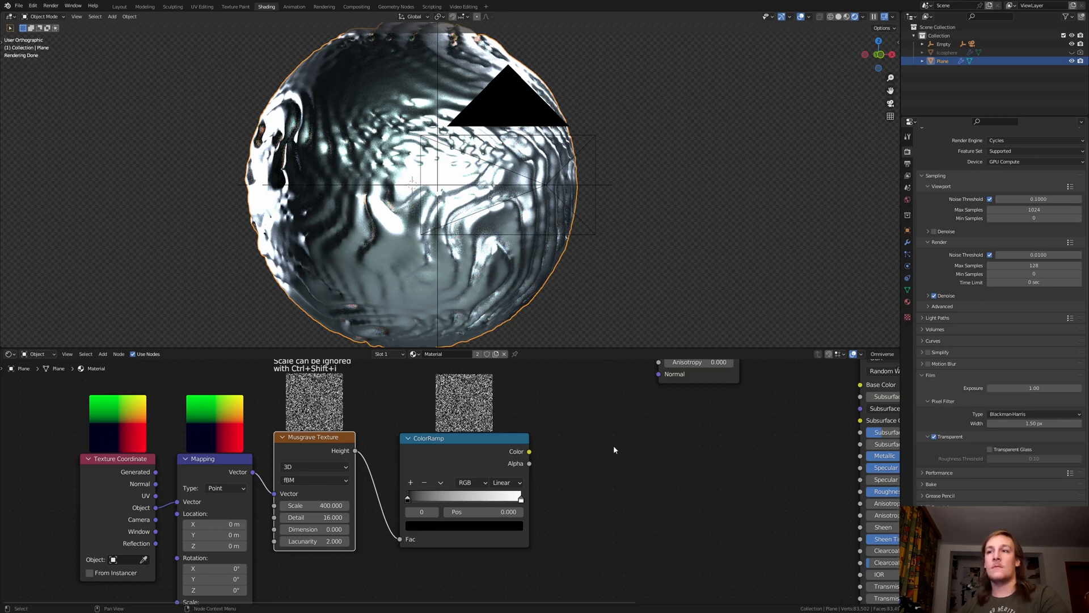
- Connect the new ColorRamp's Color output to the Subsurface Scattering Color and the Principled BSDF Base Color
scroll(614, 452, down, 2)
drag(420, 516, 508, 423)
drag(420, 516, 644, 471)
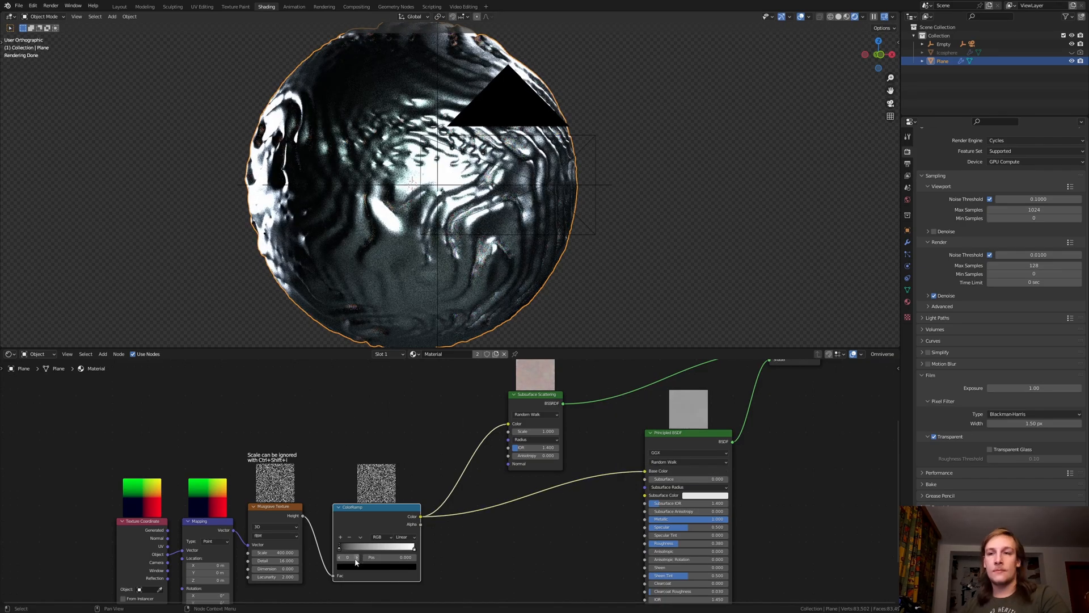
- Set the ColorRamp's first stop to a light orange with hue 0.089, saturation 0.840 and value 1.000
scroll(400, 564, up, 3)
click(401, 564)
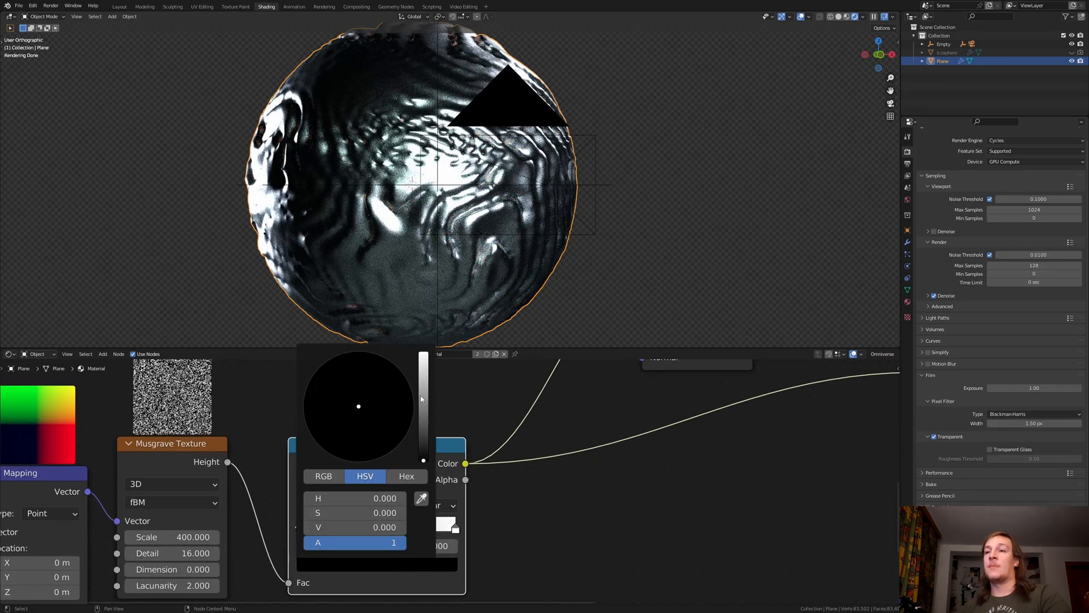
drag(421, 399, 423, 353)
drag(361, 389, 339, 430)
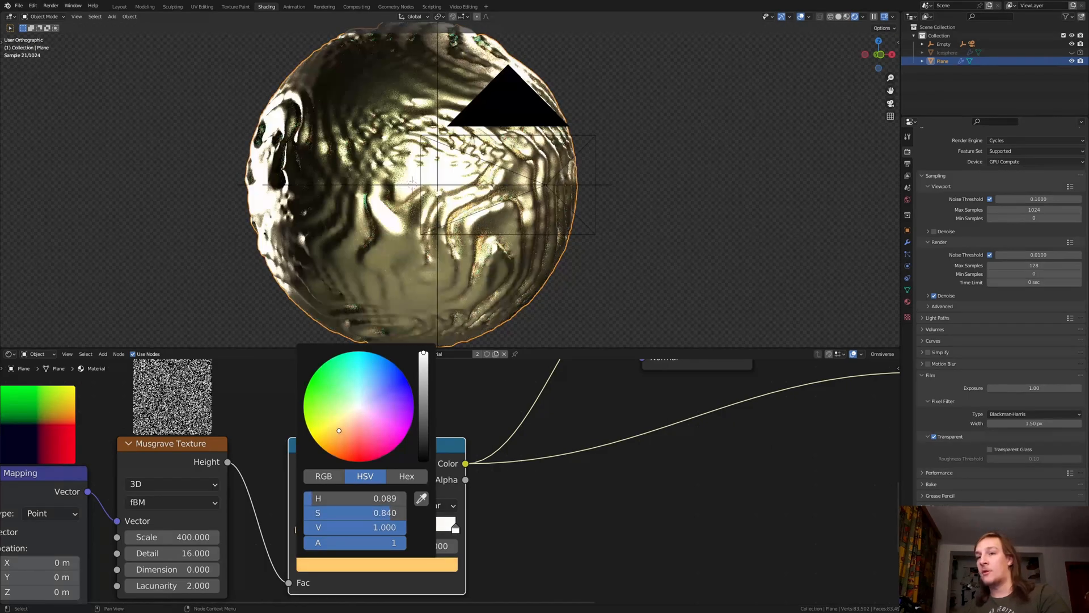
- Set the ColorRamp's last stop to a dark golden brown with hue 0.082, saturation 0.920 and value 0.320
click(455, 529)
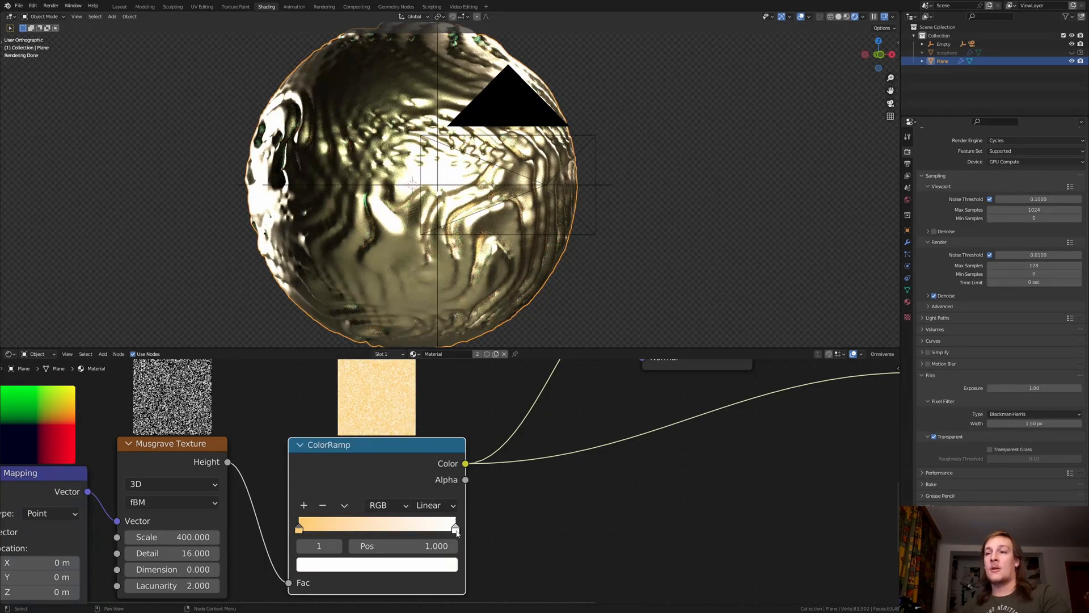
click(437, 570)
drag(351, 423, 344, 426)
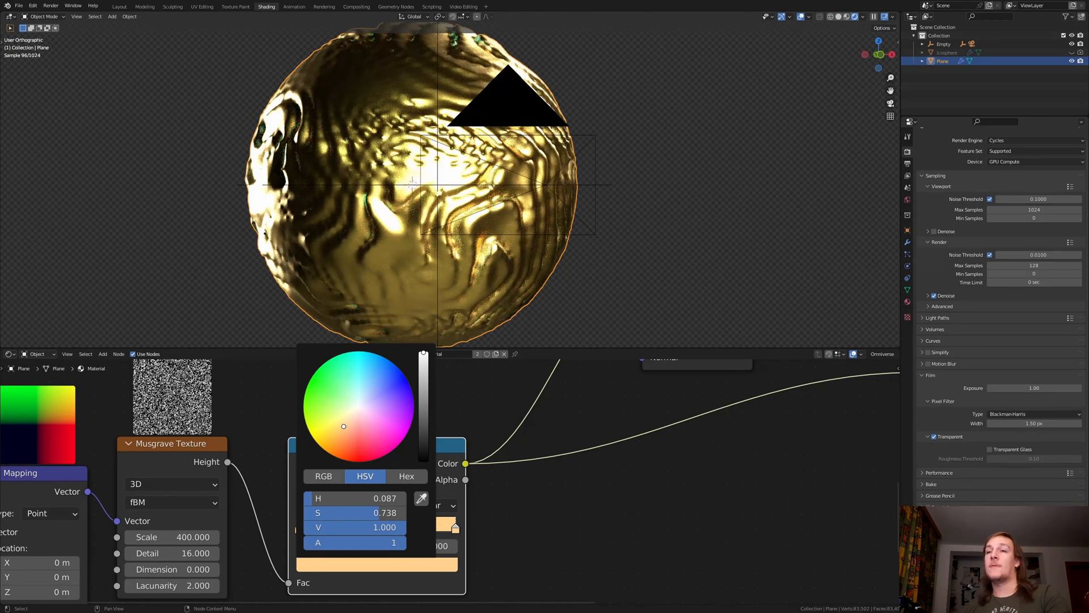
drag(423, 353, 423, 394)
drag(352, 428, 334, 437)
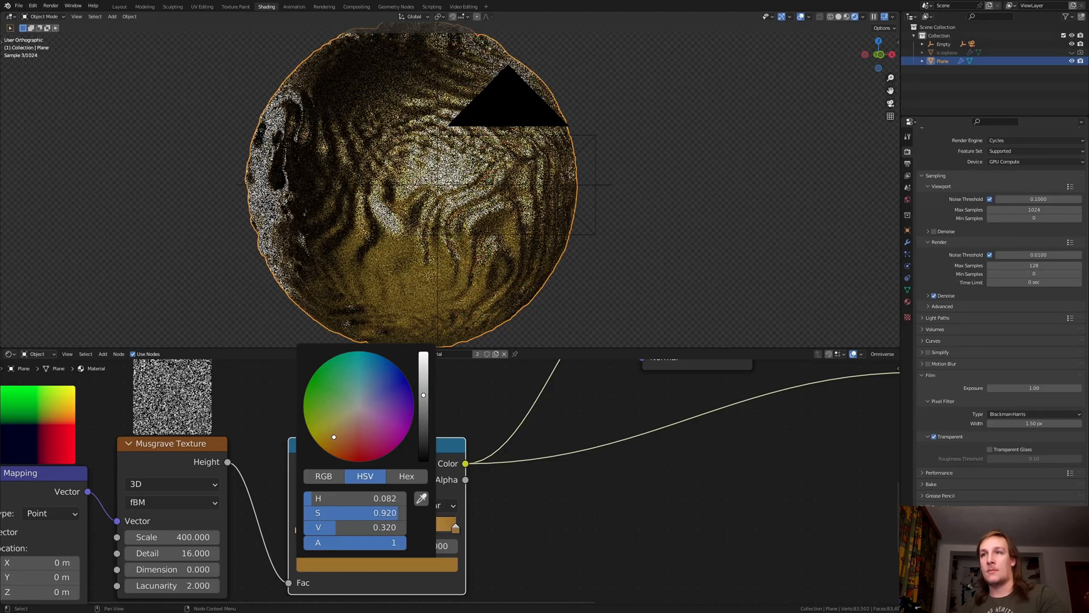
- Link the Mapping Vector to the Principled BSDF Normal, insert a Bump node on that link and route the incoming vector into its Height
scroll(219, 442, down, 3)
drag(205, 441, 686, 574)
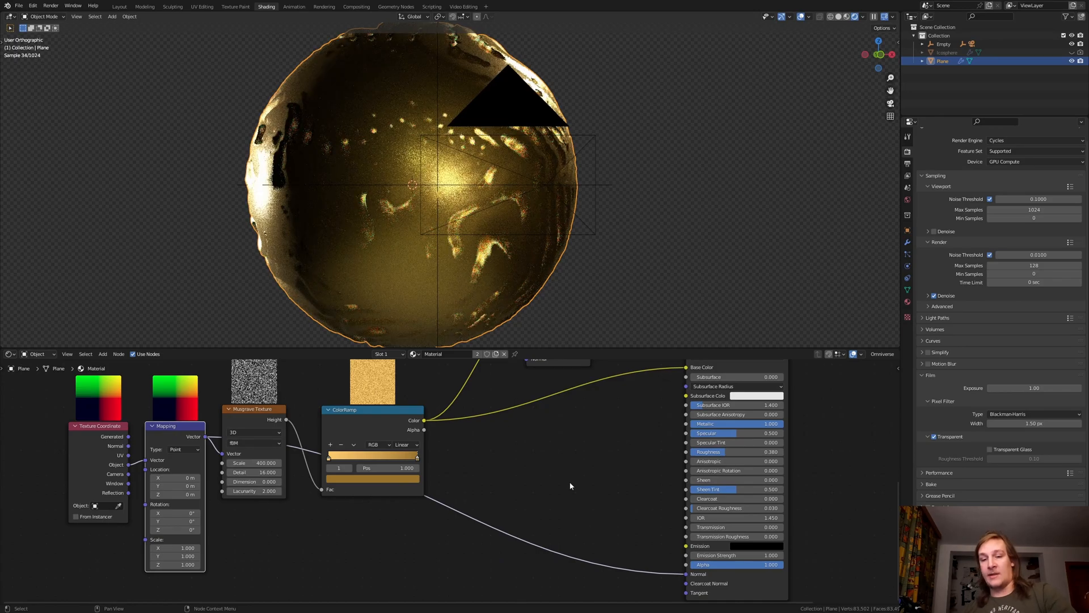
key(shift+a)
text(bu)
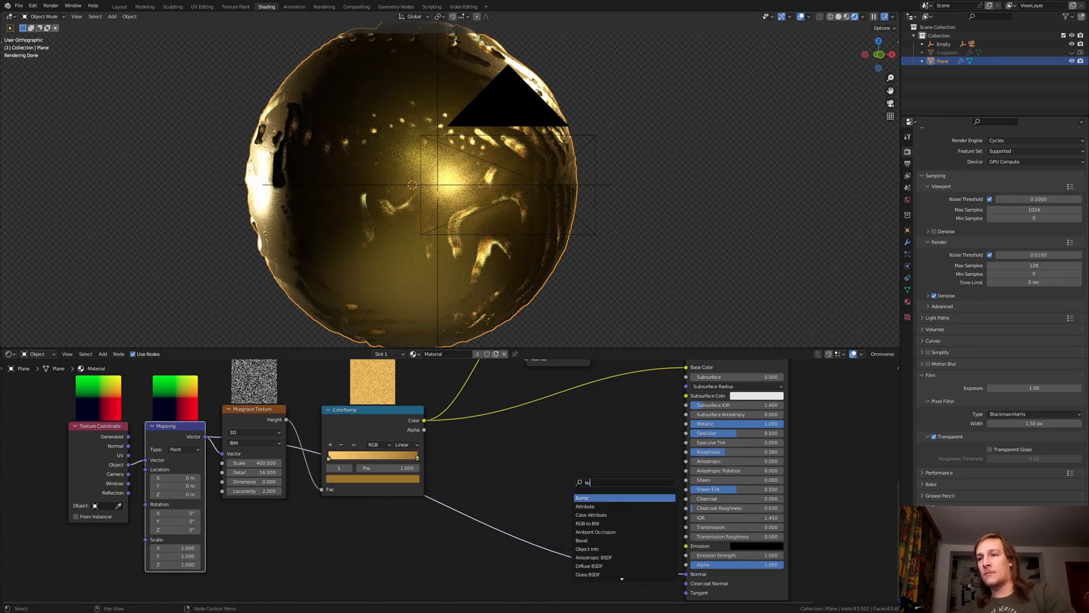
click(601, 497)
click(591, 536)
scroll(591, 536, up, 3)
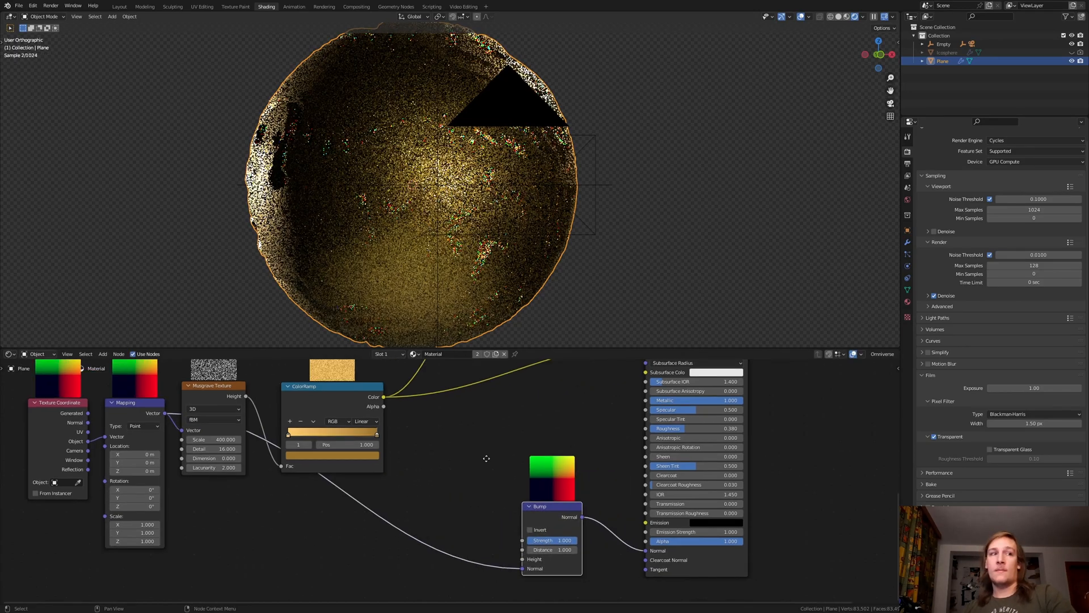
scroll(484, 486, up, 1)
drag(446, 514, 446, 502)
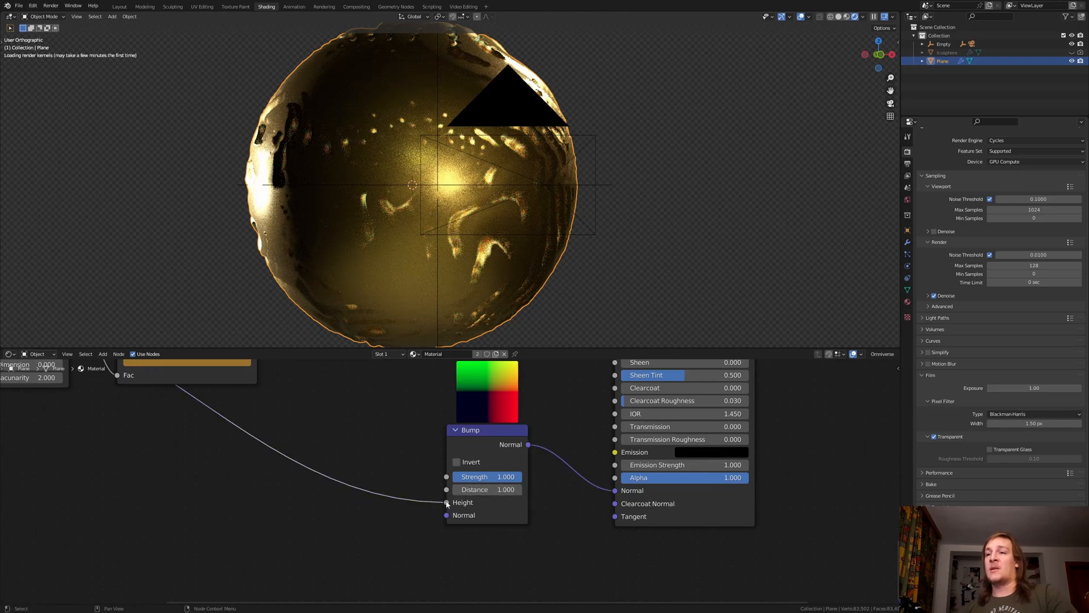
- Set the Bump node's Strength to 0.5
double_click(494, 478)
text(.5)
key(Return)
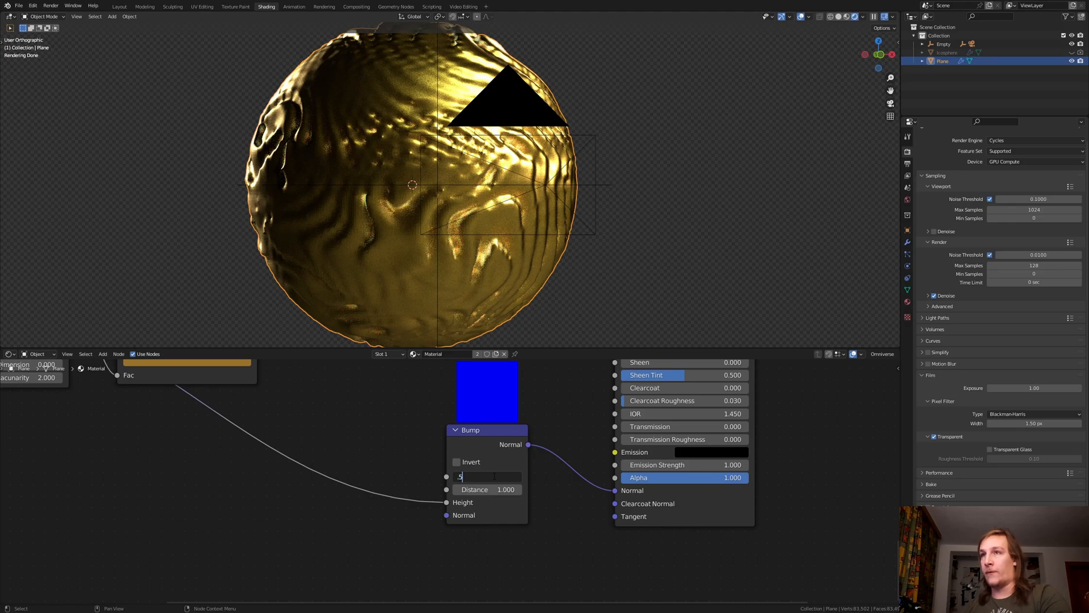
- Add a Noise Texture node on the link between the Mapping node and the Bump Height
middle_drag(343, 475, 373, 509)
key(shift+a)
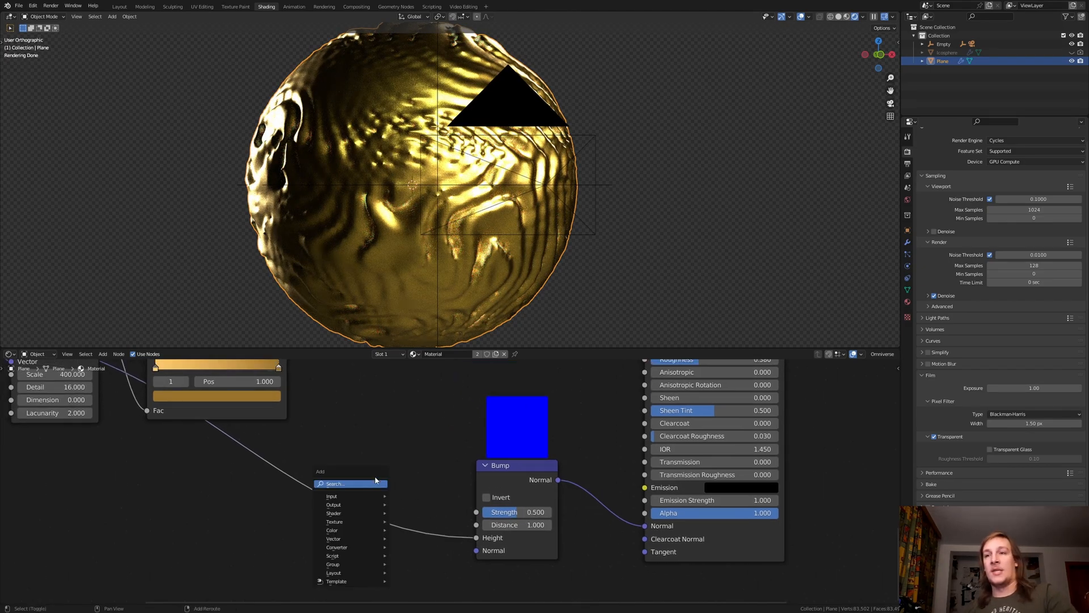
text(no)
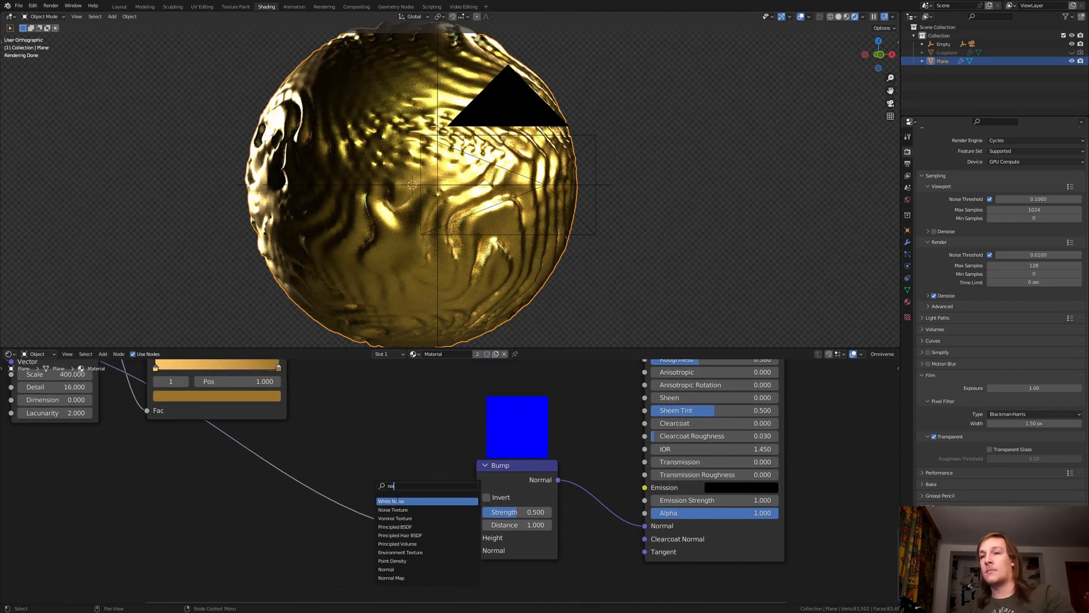
click(397, 509)
click(357, 468)
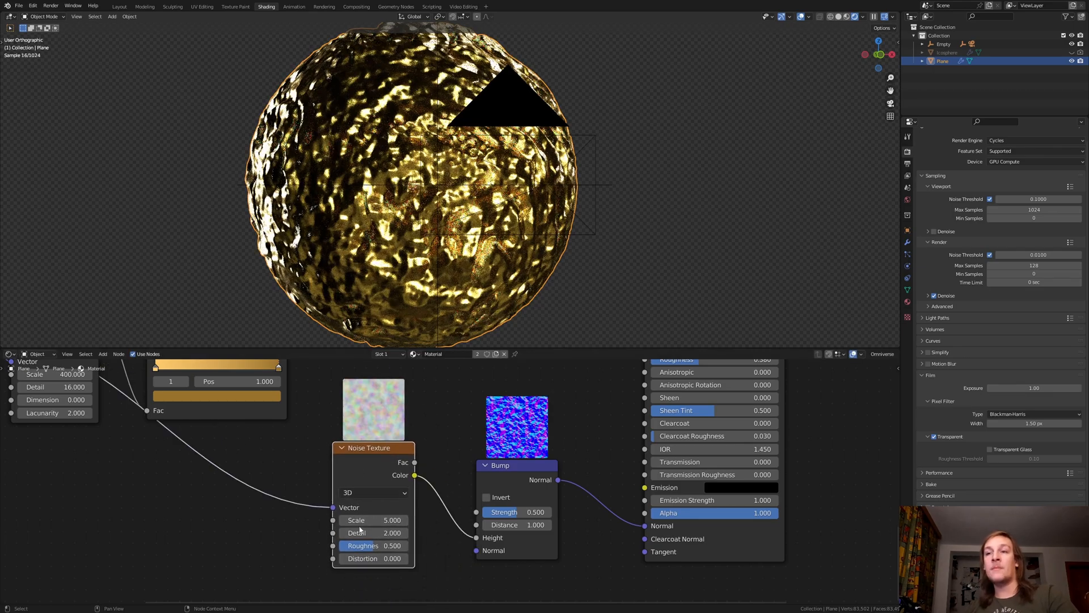
- Set the Noise Texture's Scale to 10, Detail to 8 and Roughness to 0.4
click(366, 521)
text(10)
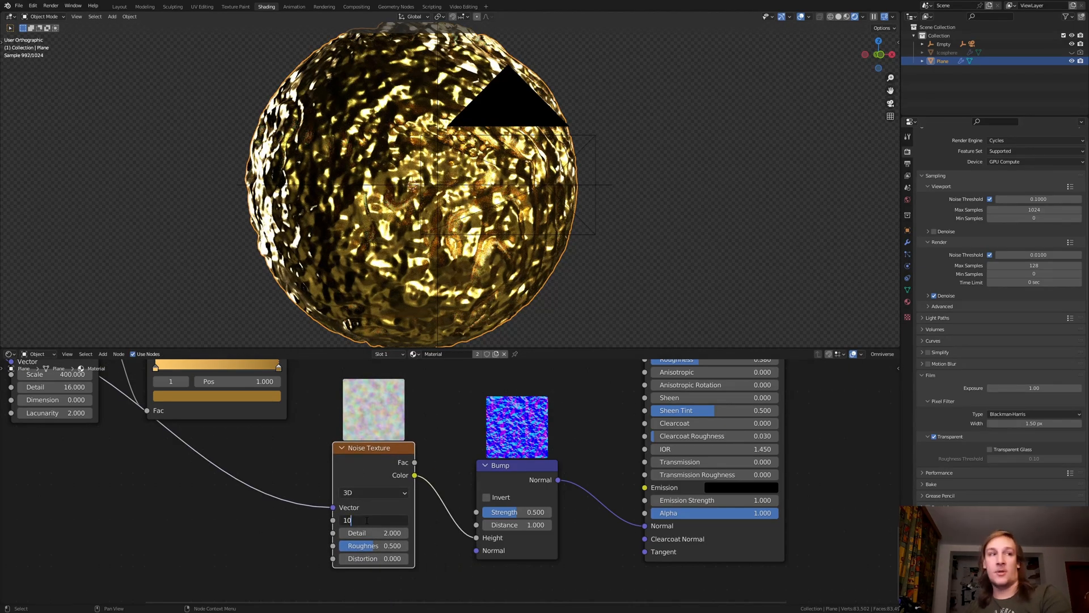
key(Return)
click(359, 532)
text(8)
key(Return)
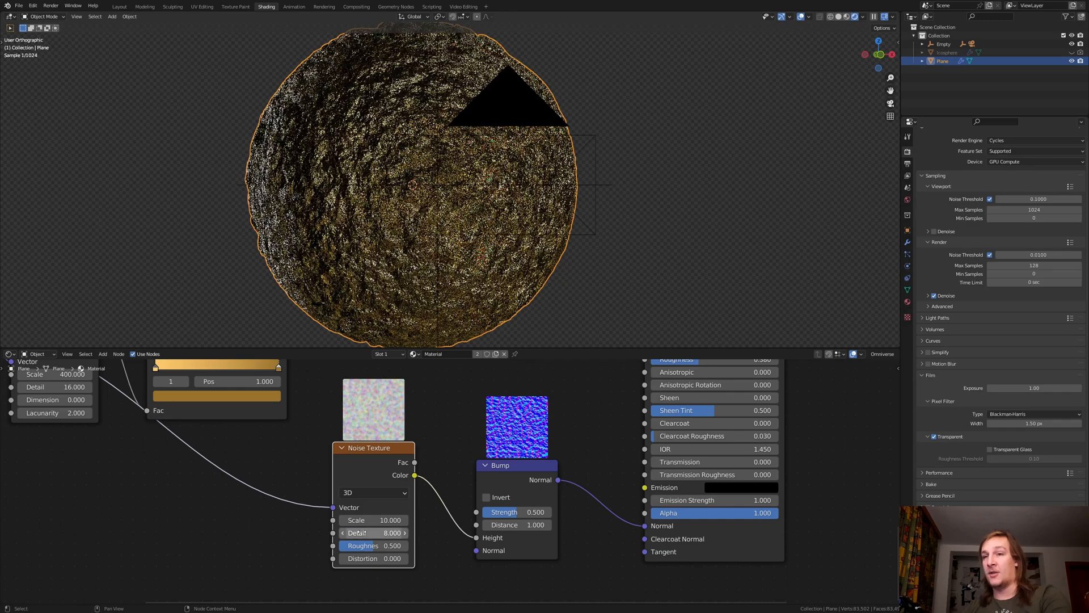
click(379, 545)
key(BackSpace)
text(.4)
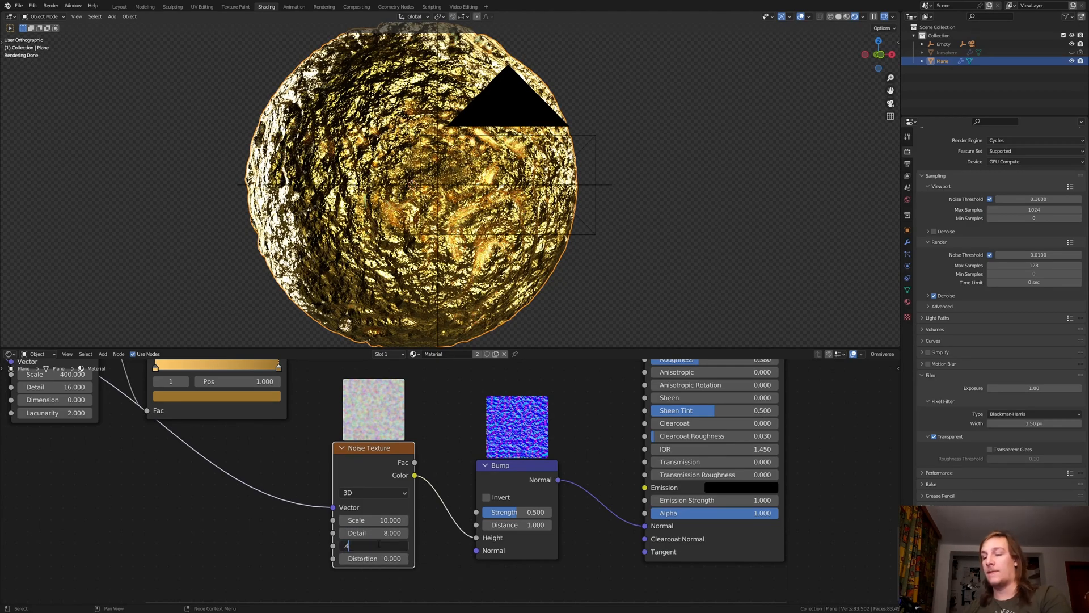
key(Return)
- In the Geometry Nodes tree, set the Integer node driving the volume resolution to 256 and switch the viewport to rendered shading
scroll(416, 452, down, 5)
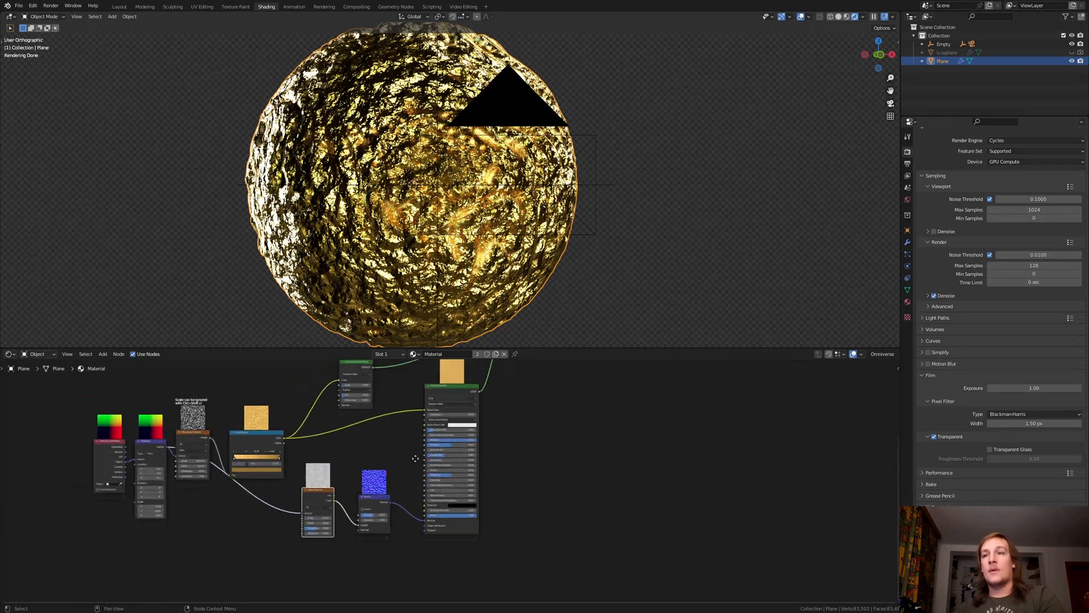
middle_drag(416, 452, 382, 530)
drag(372, 563, 321, 464)
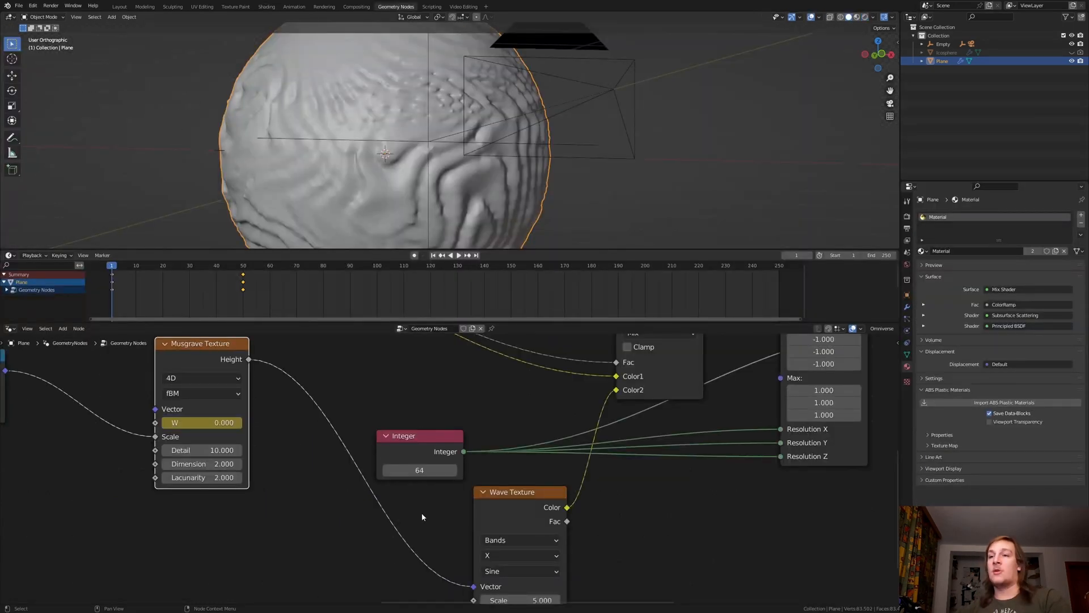
click(420, 469)
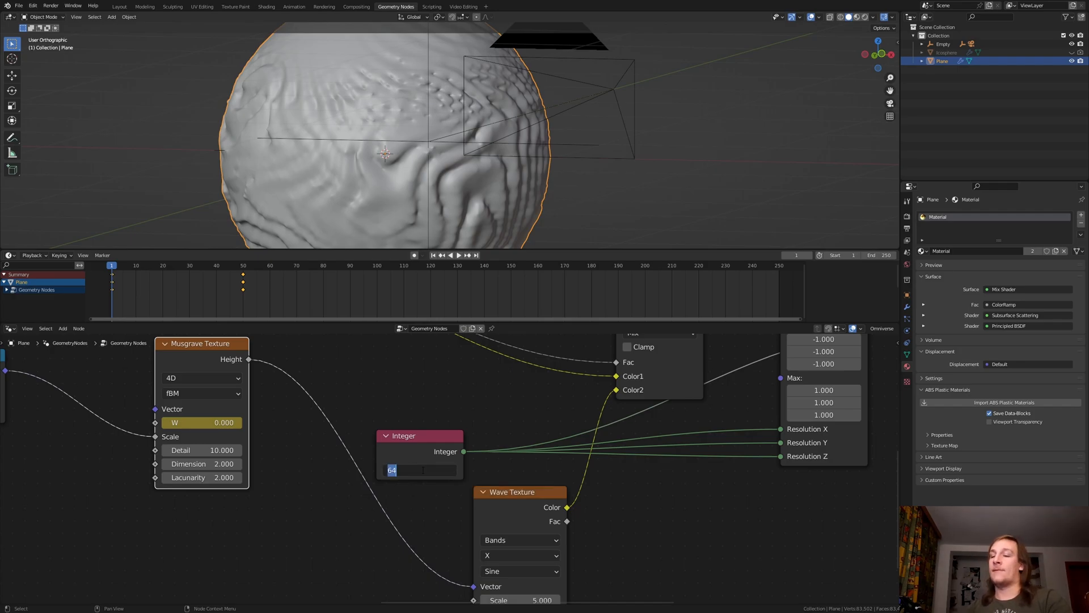
text(256)
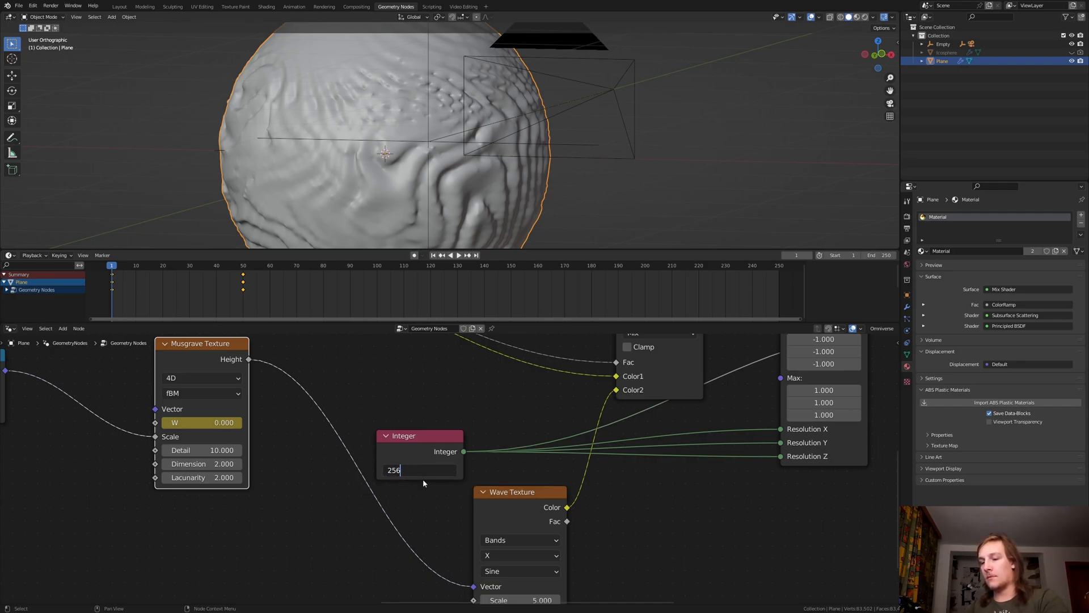
key(Return)
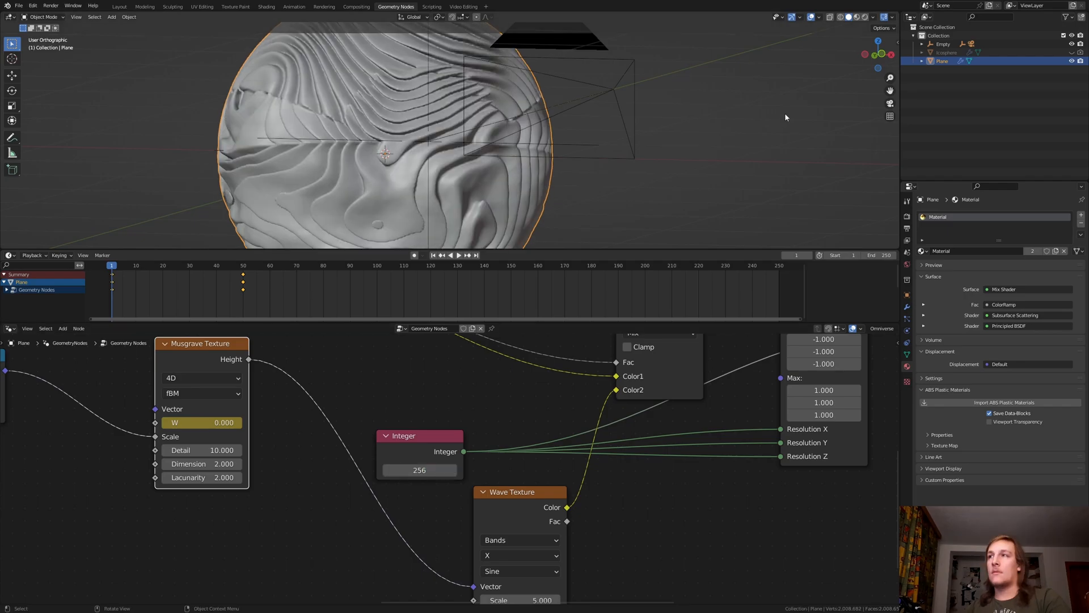
click(865, 17)
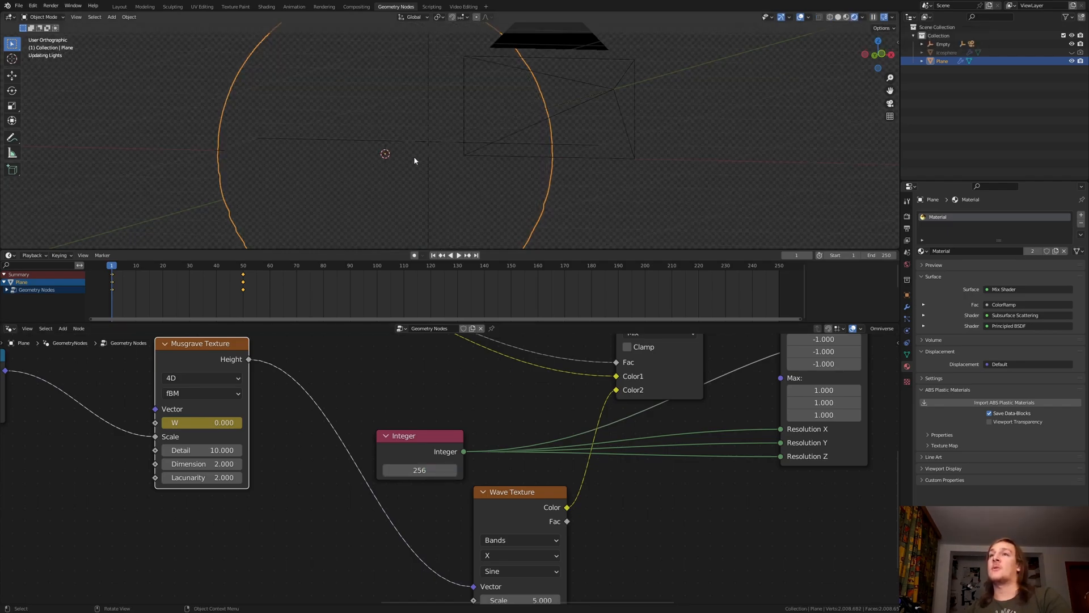
scroll(458, 461, down, 3)
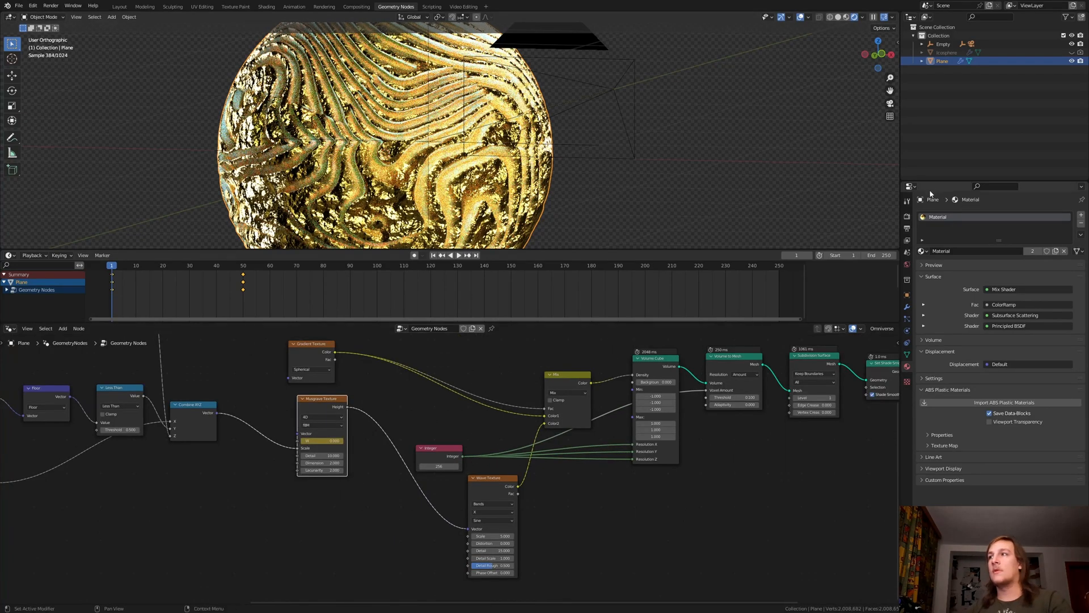
- Review the render sampling and denoiser settings, and bring up the compositor's denoising node setup
click(907, 216)
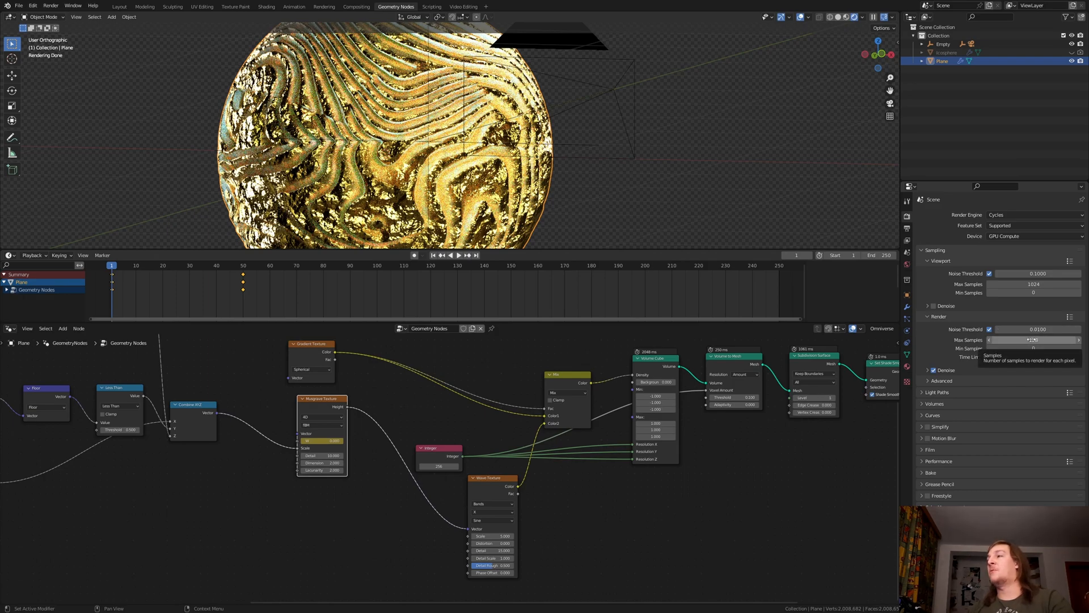
click(927, 370)
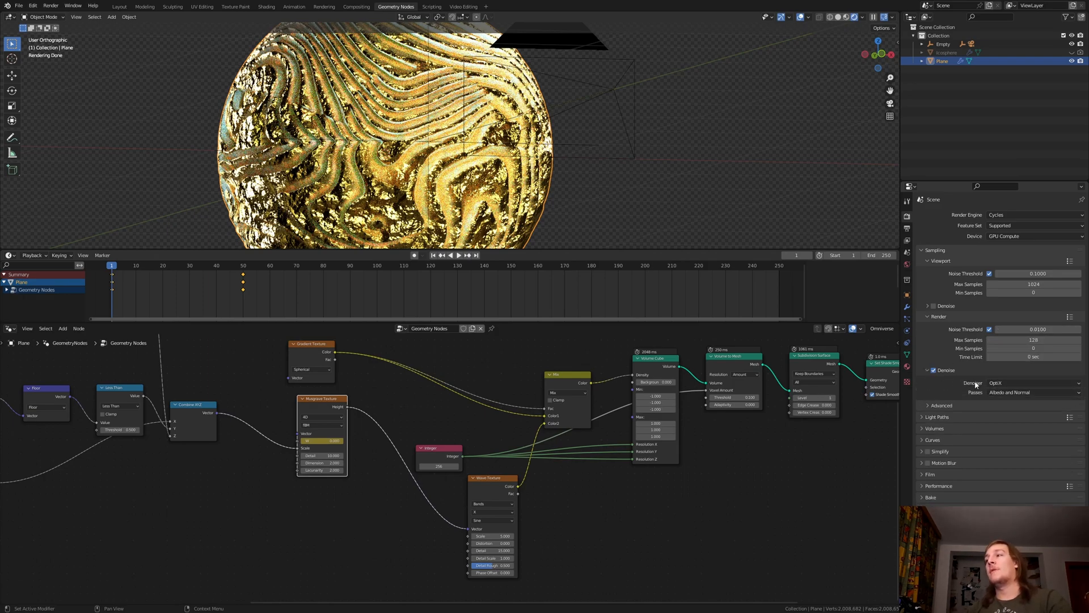
click(996, 384)
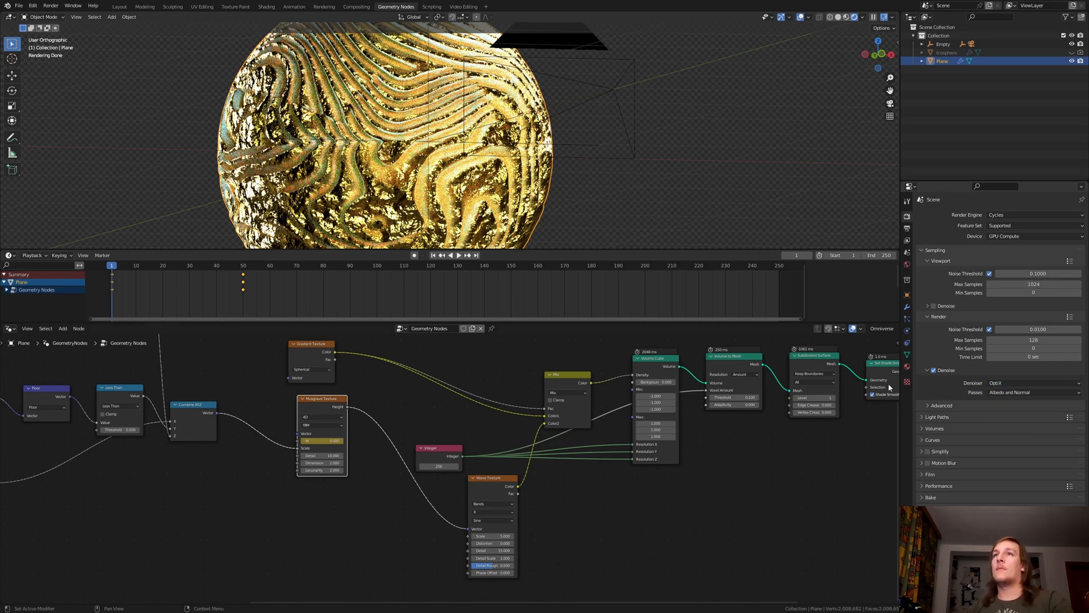
click(357, 6)
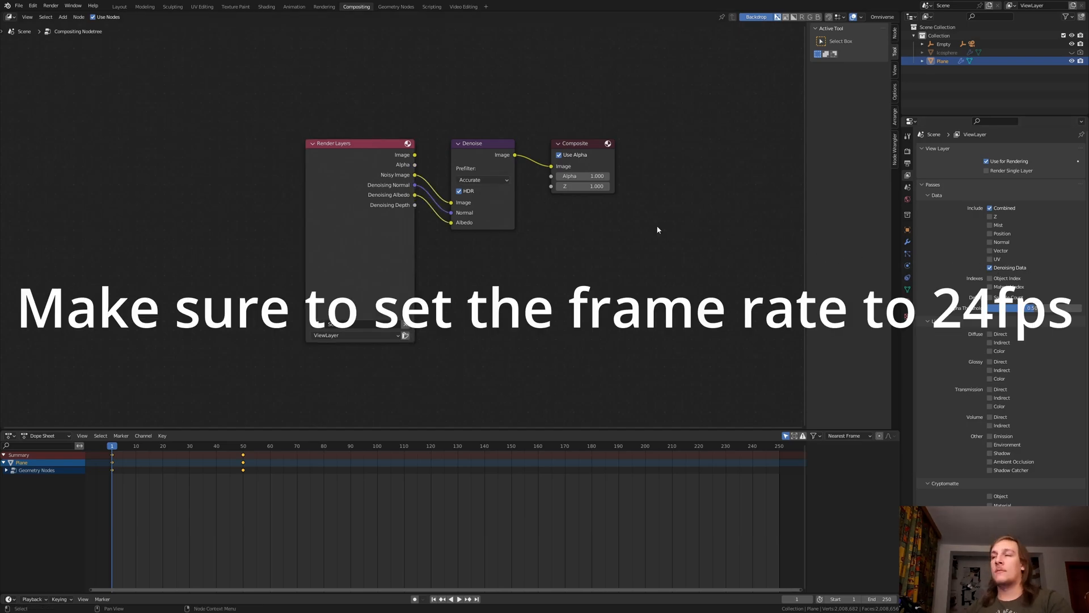
- Set the render output file format to JPEG with 100% quality
click(907, 164)
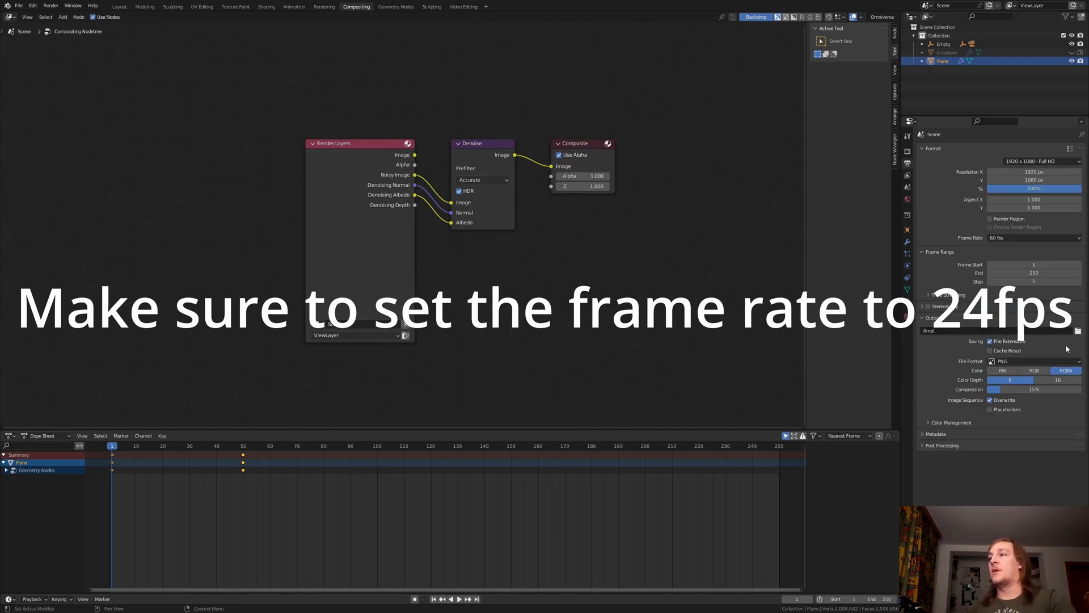
click(1009, 362)
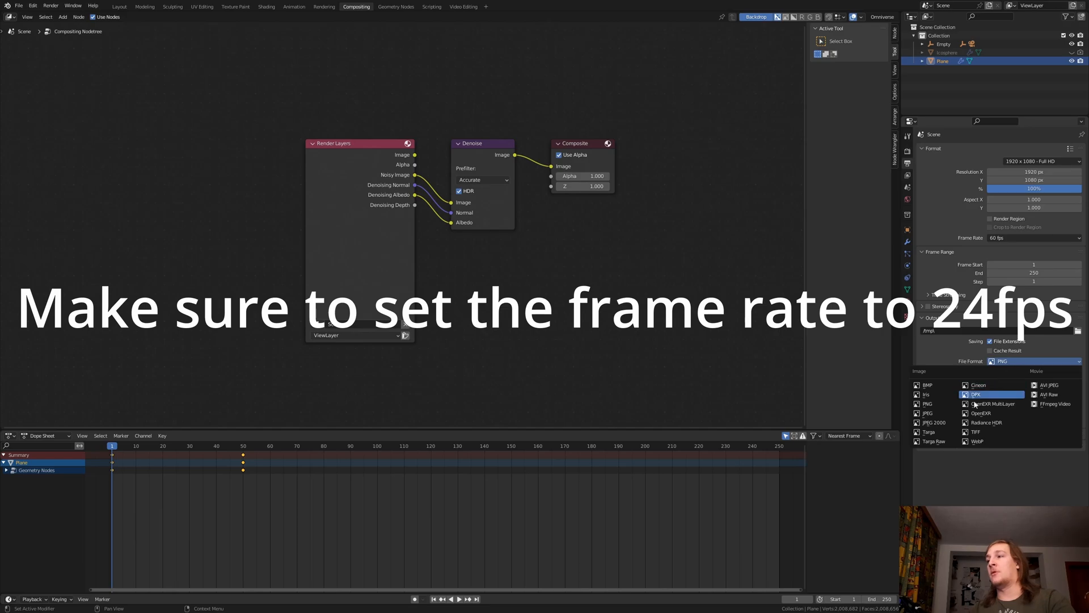
click(936, 414)
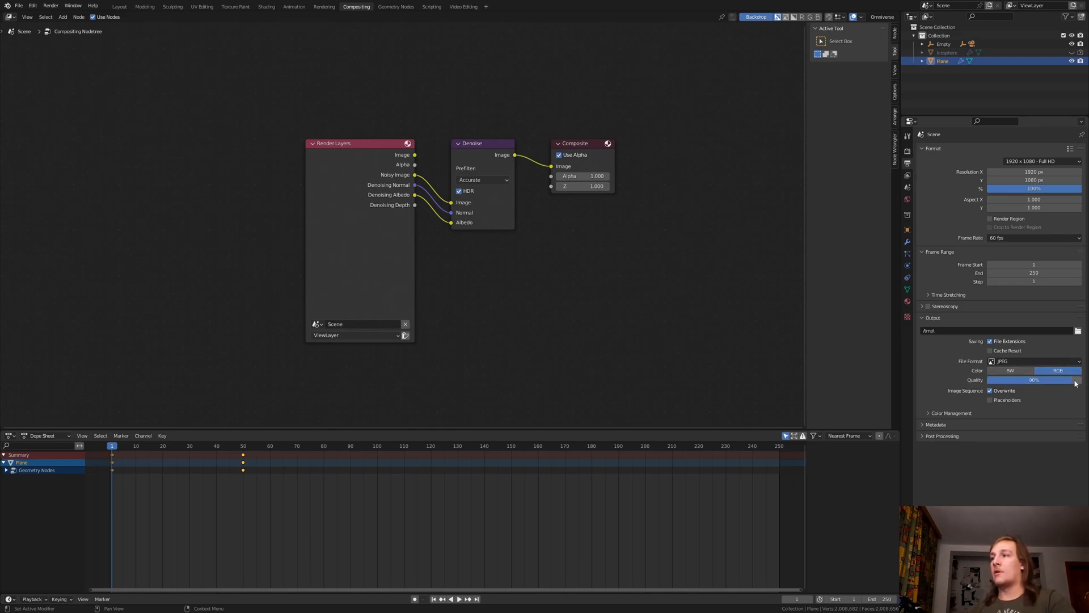
drag(1077, 384, 1083, 383)
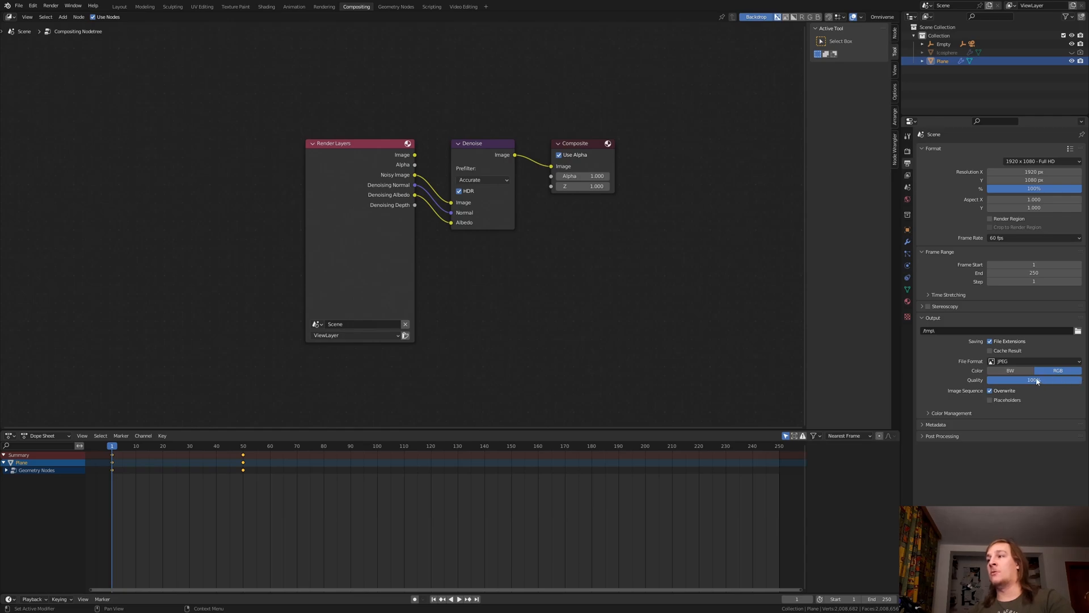
- Set the render output file format to PNG with 0% compression
click(1007, 361)
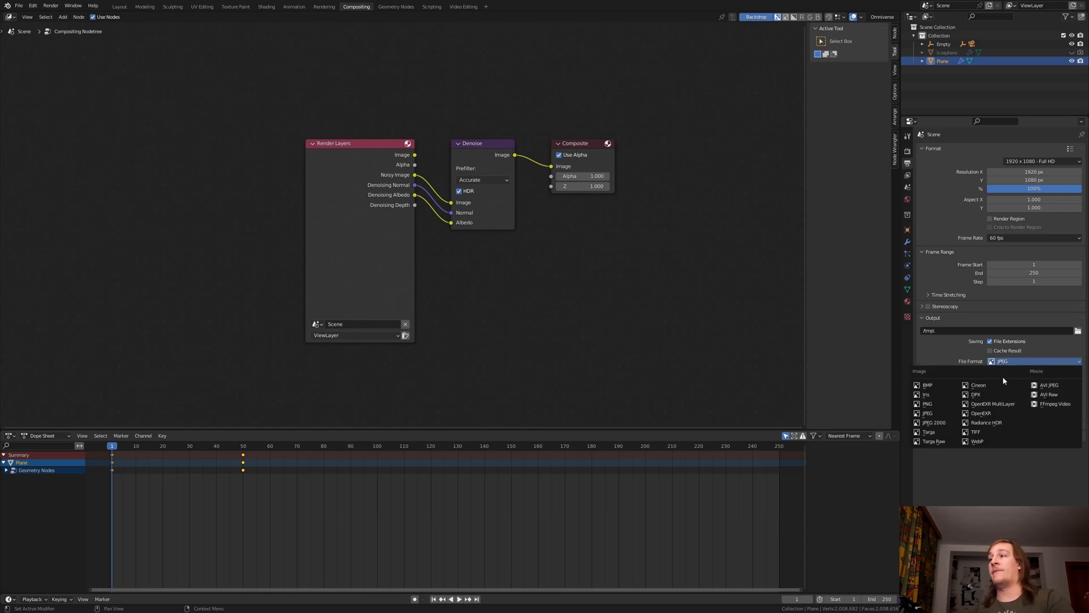
click(950, 408)
drag(1007, 389, 990, 389)
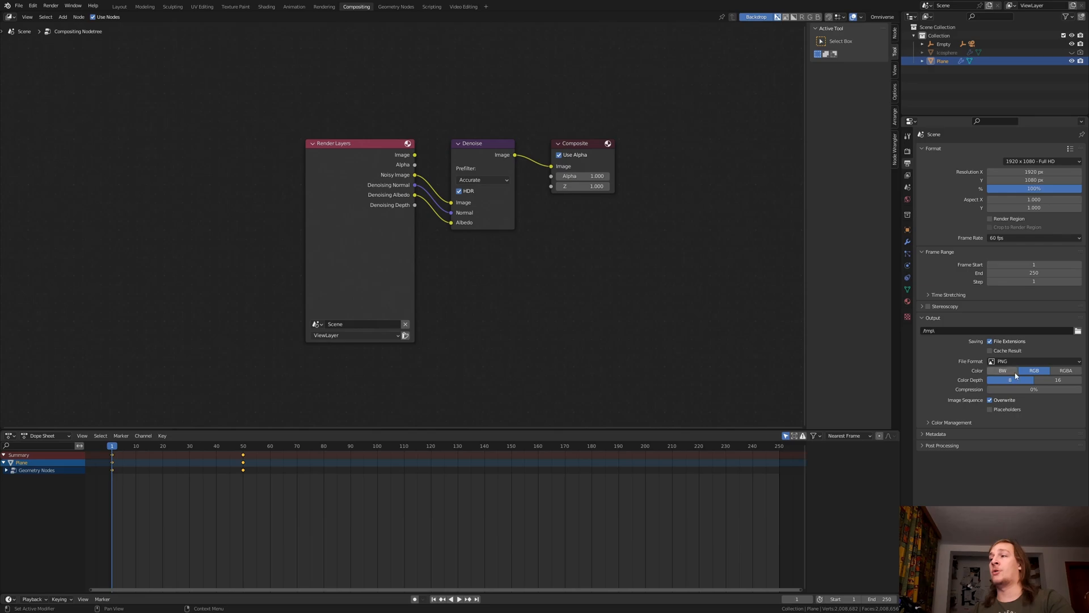
click(1077, 331)
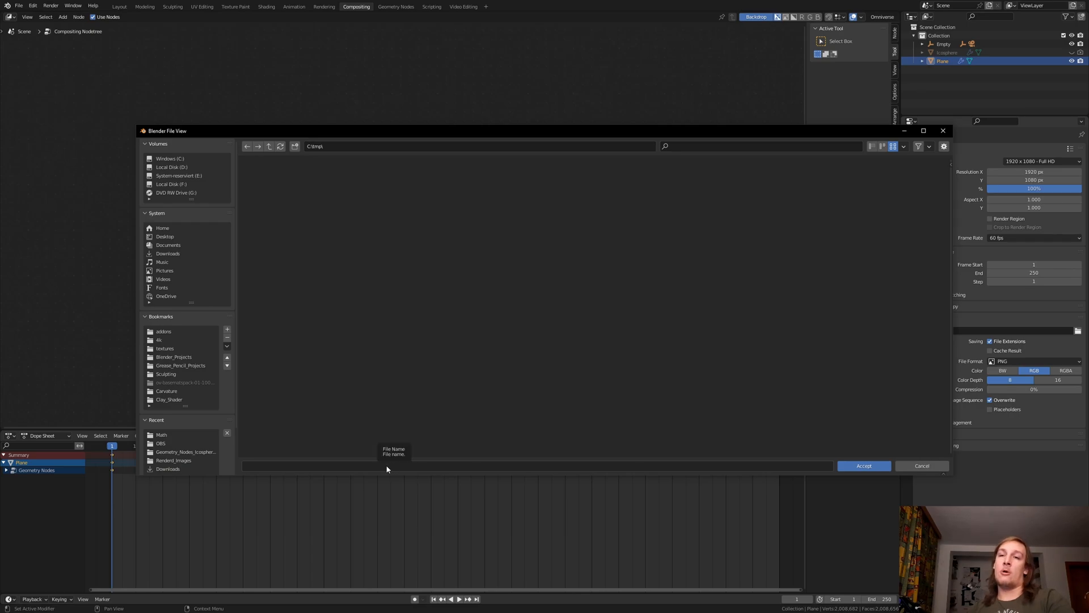
click(366, 466)
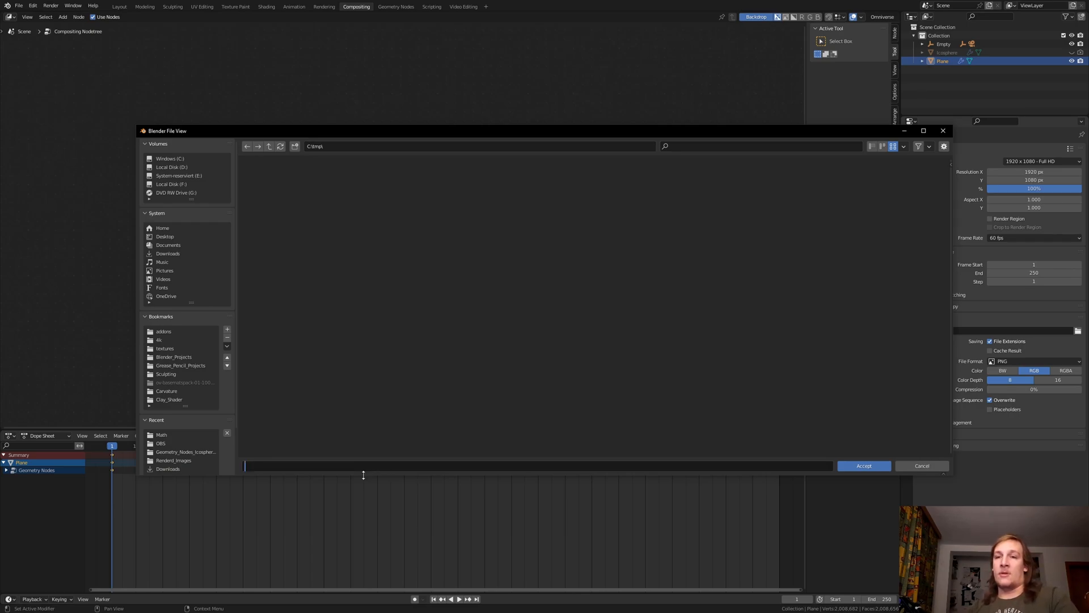
text(Re)
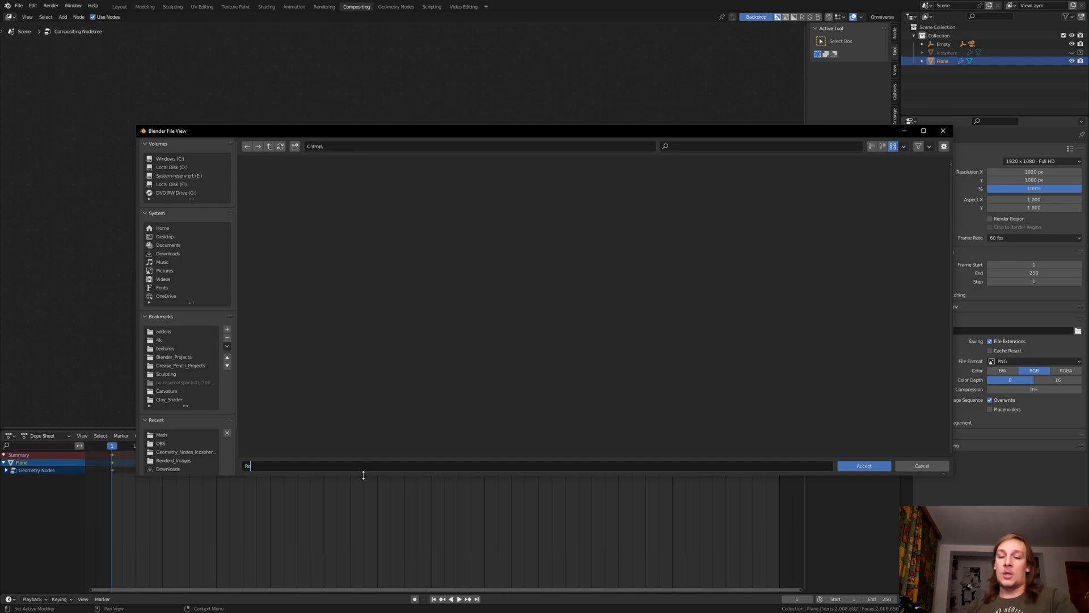
text(nderd_)
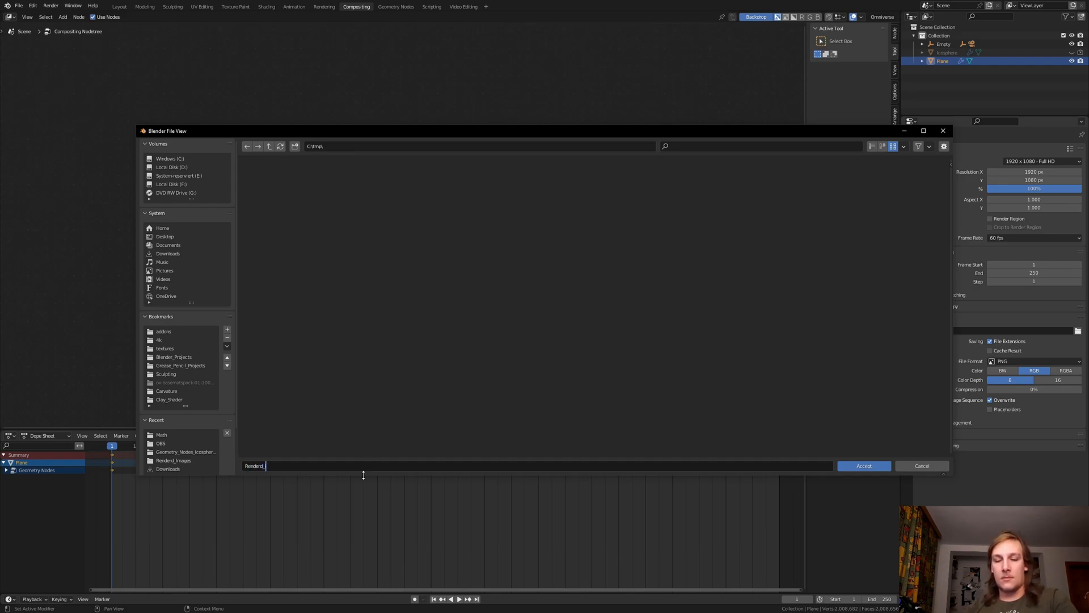
text(images_)
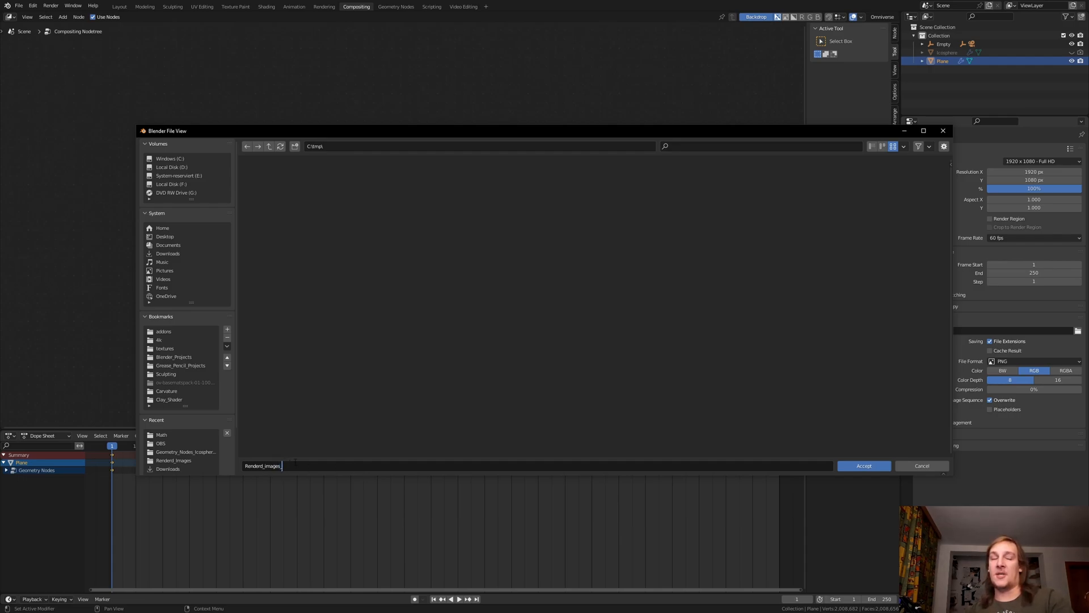
key(Escape)
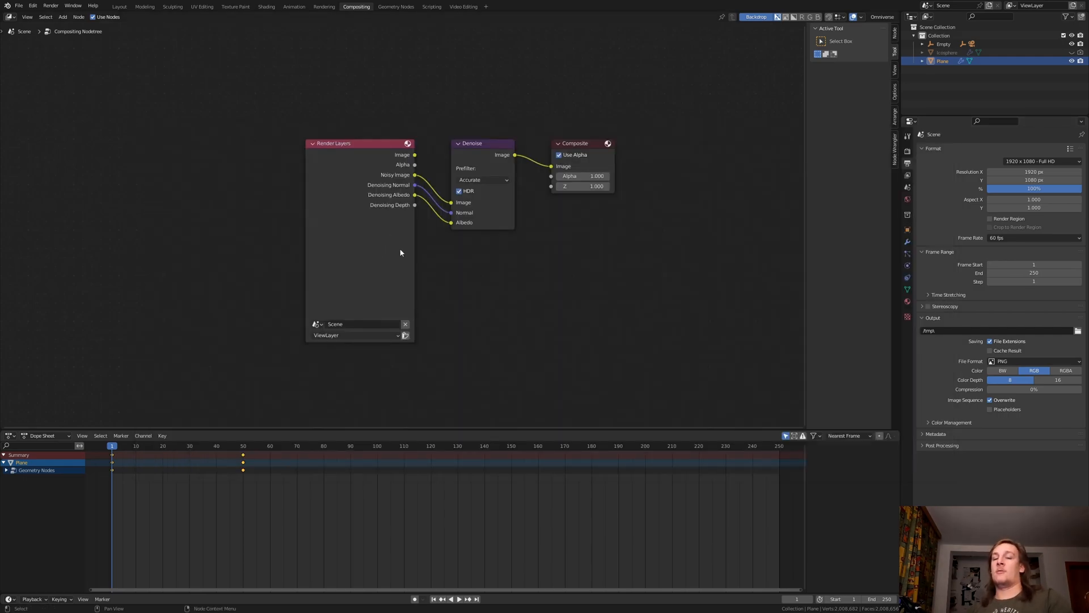
- Switch to the Video Editing workspace and save the Blender file
key(ctrl+s)
click(464, 7)
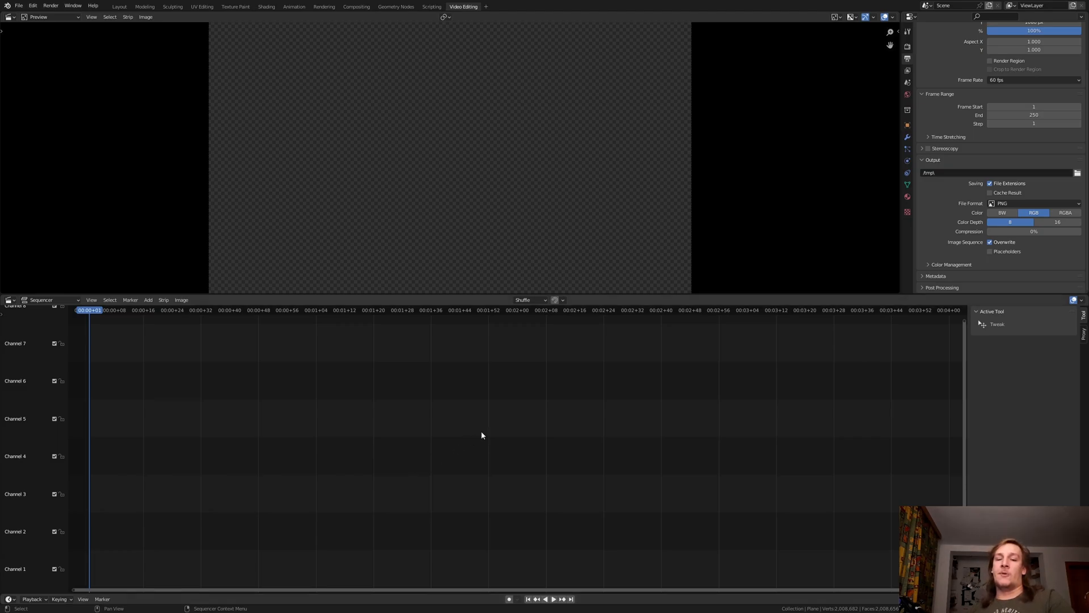
key(ctrl+s)
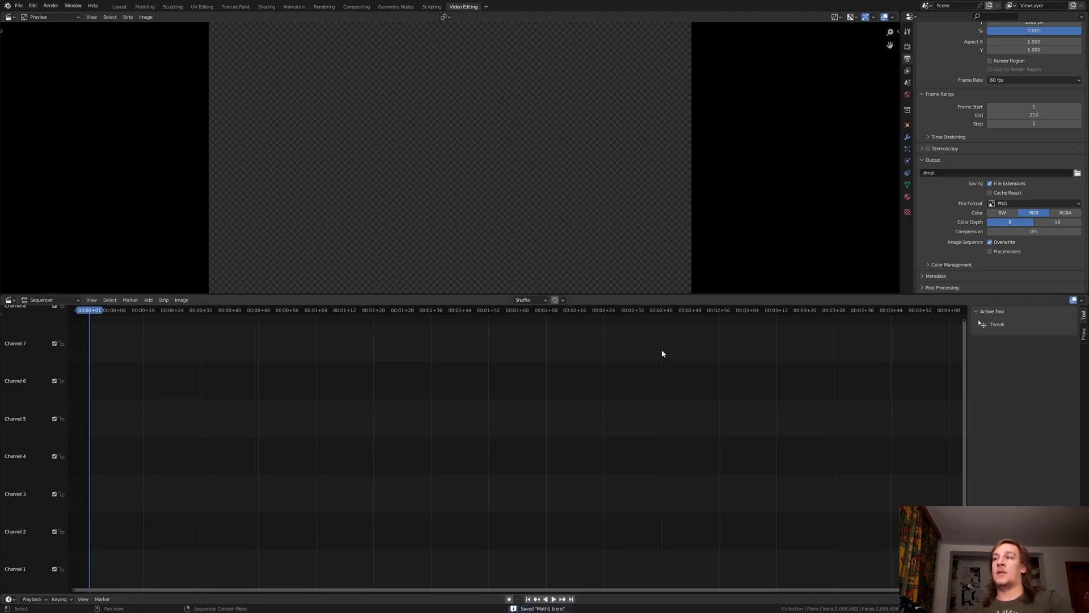
- Start a render from the Video Editing workspace and close its render window
click(51, 6)
click(70, 34)
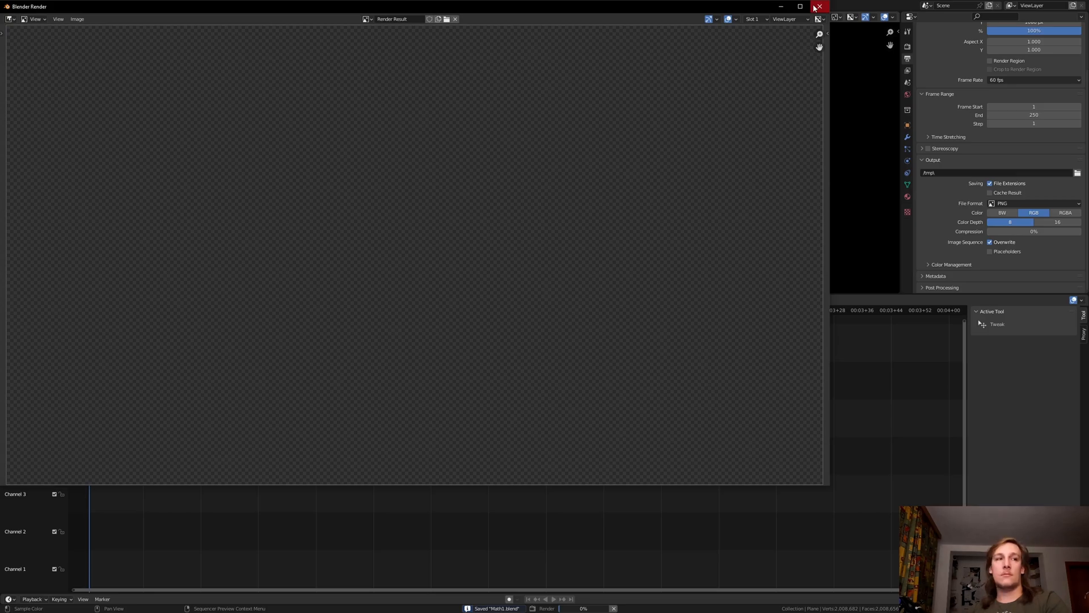
click(815, 7)
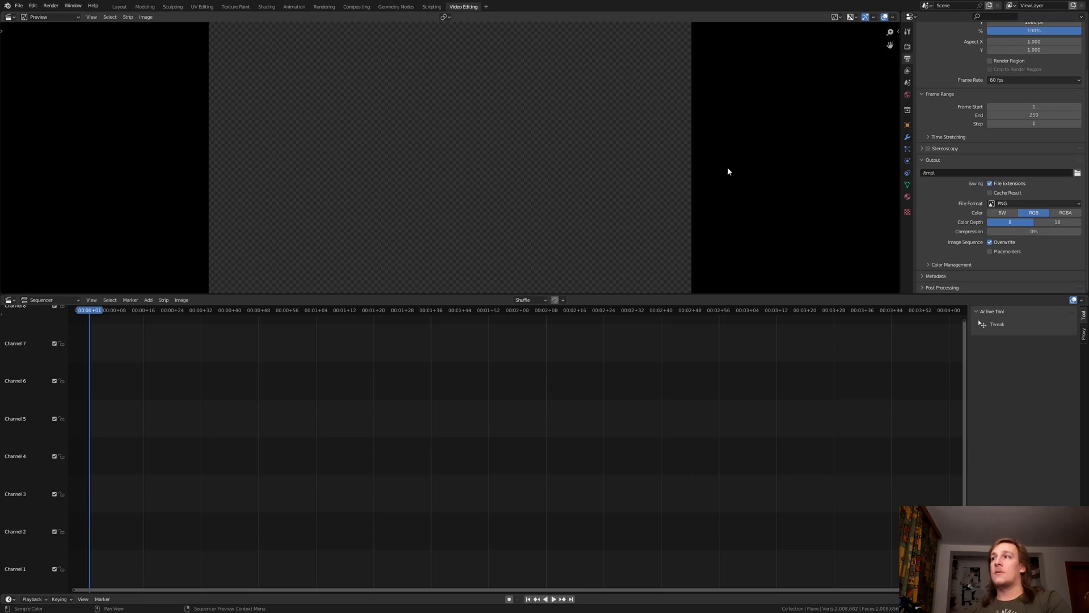
- Set the render output file format to FFmpeg Video with an MPEG-4 container
click(1004, 204)
click(1066, 249)
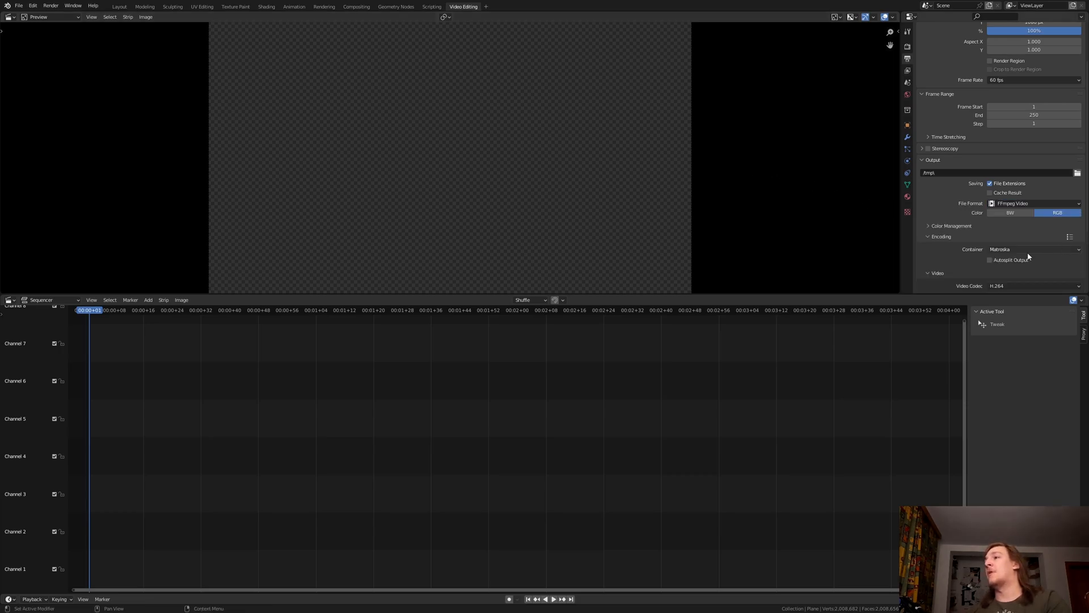
click(1033, 248)
click(1032, 279)
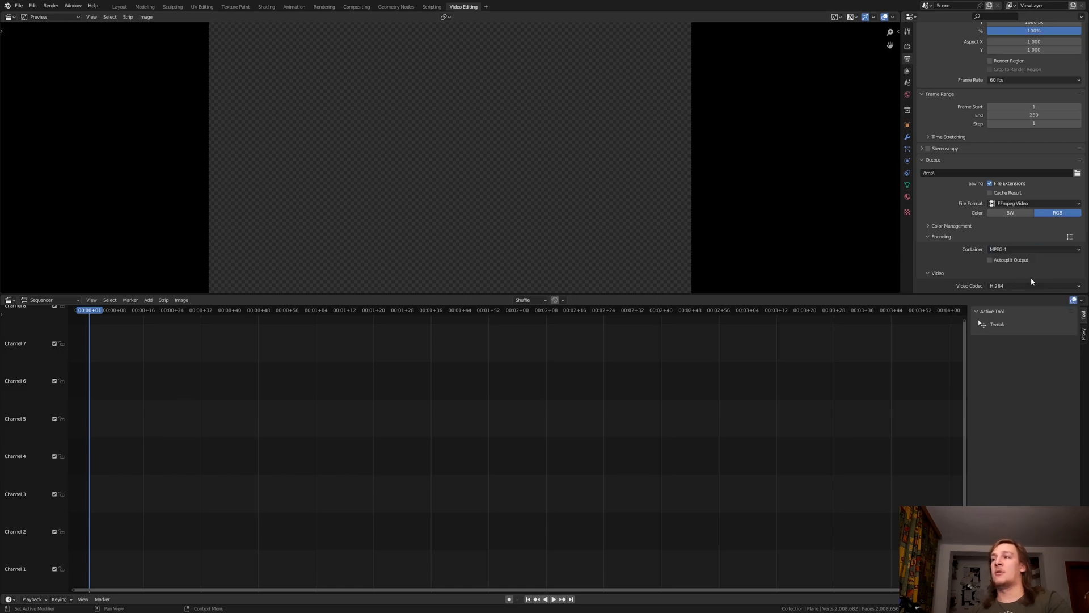
- Set the video output quality to High Quality and the audio codec to MP3
scroll(1032, 282, down, 2)
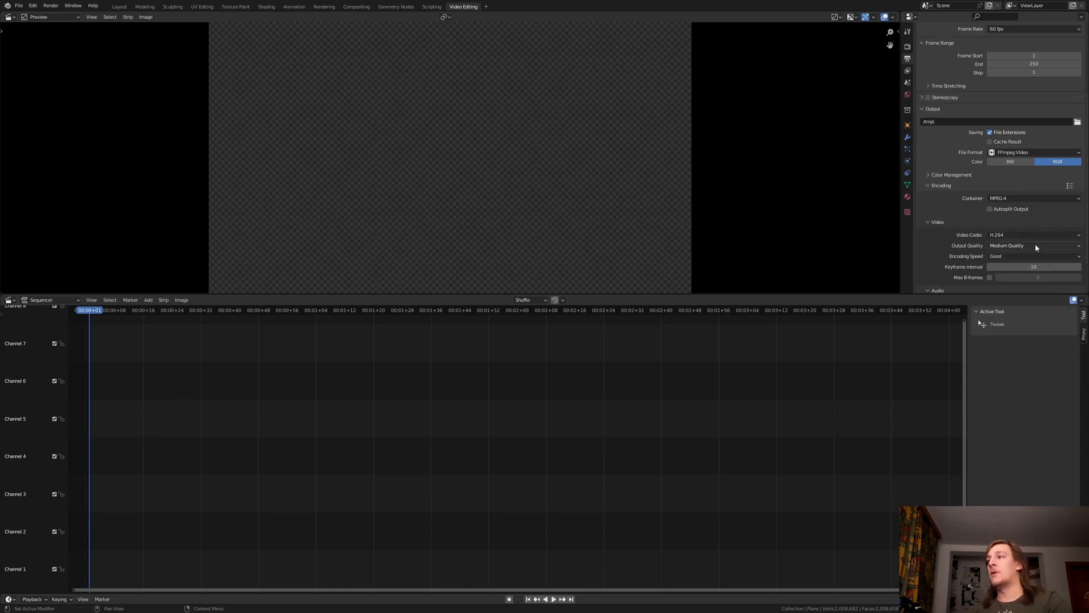
click(1036, 247)
click(1047, 283)
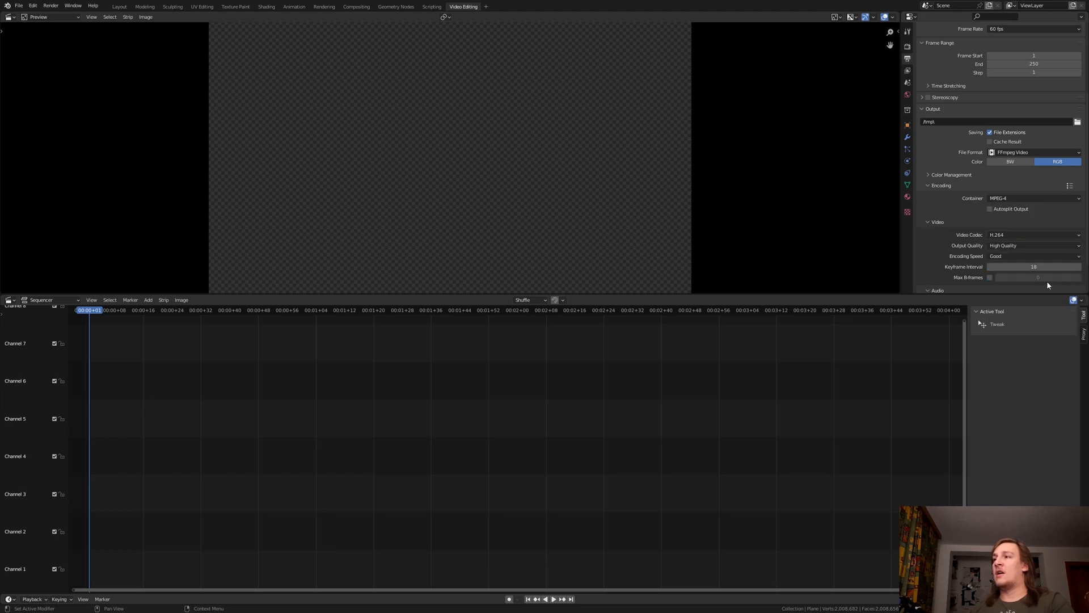
scroll(1029, 245, down, 2)
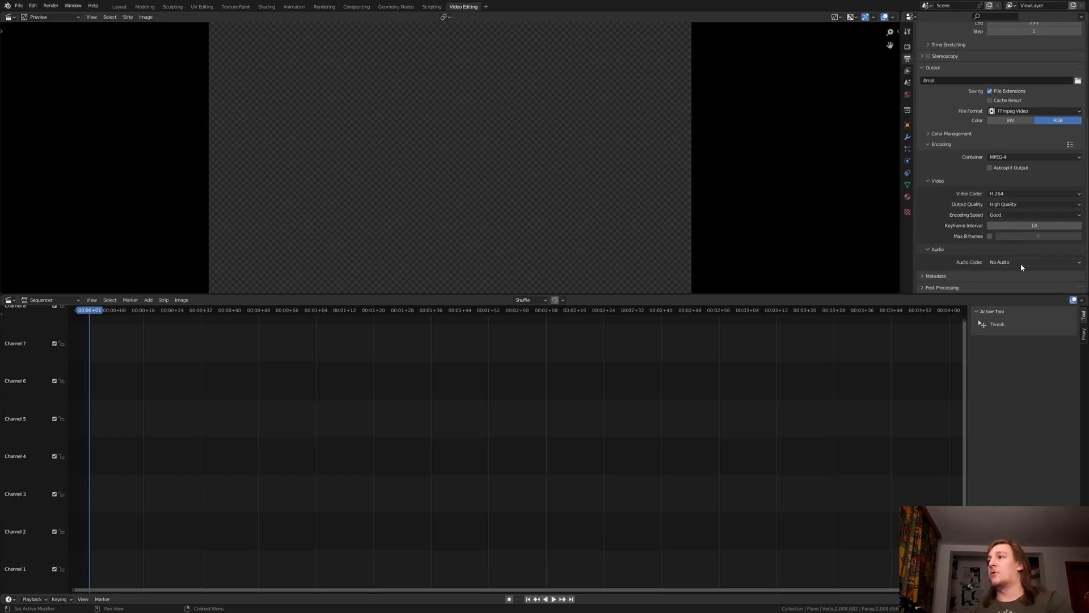
click(1020, 263)
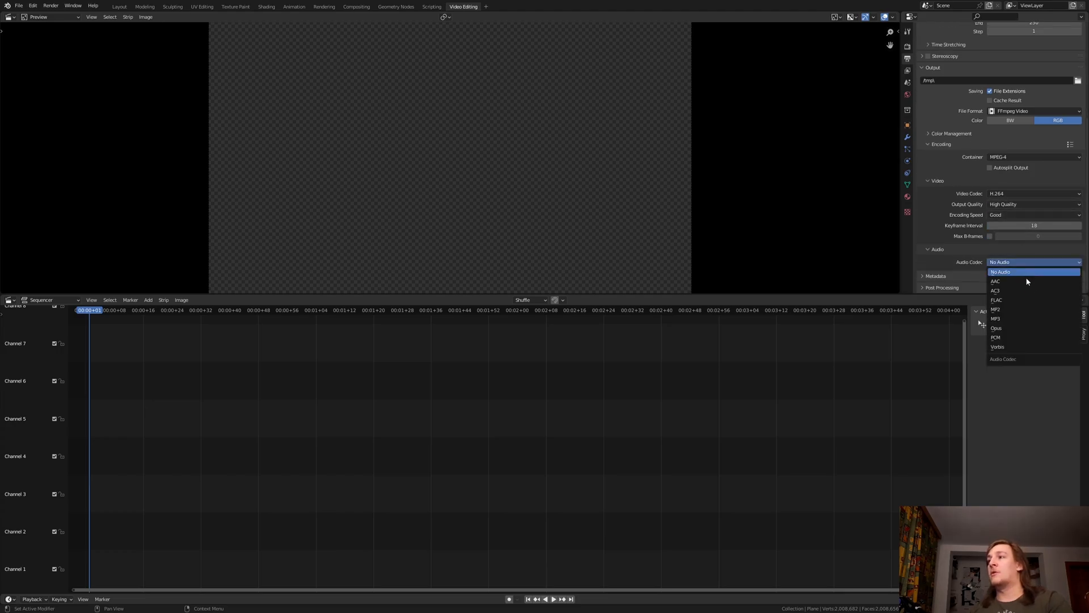
click(1025, 319)
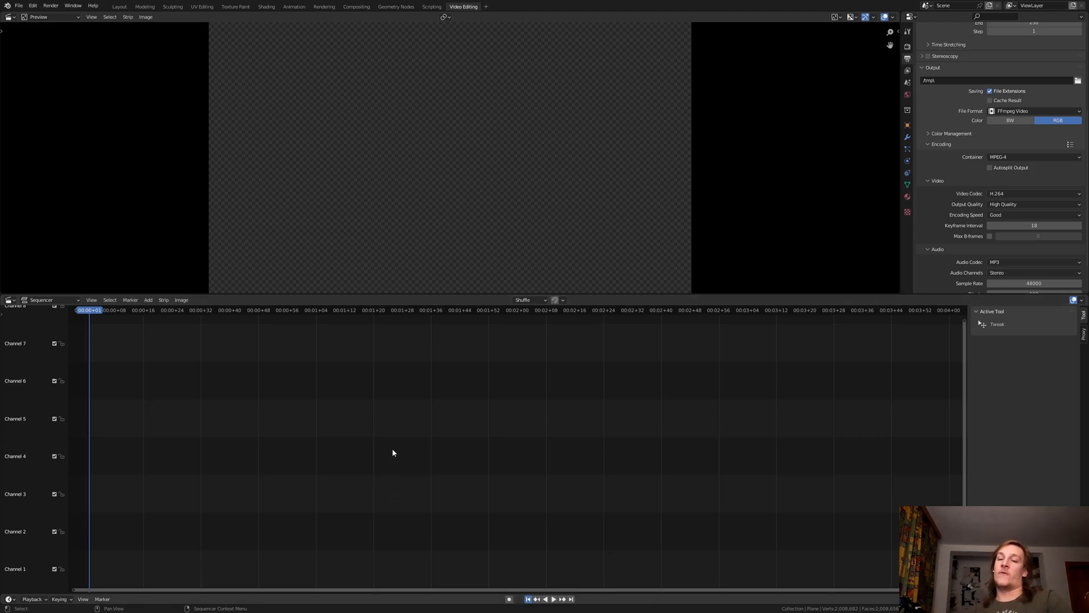
key(shift+a)
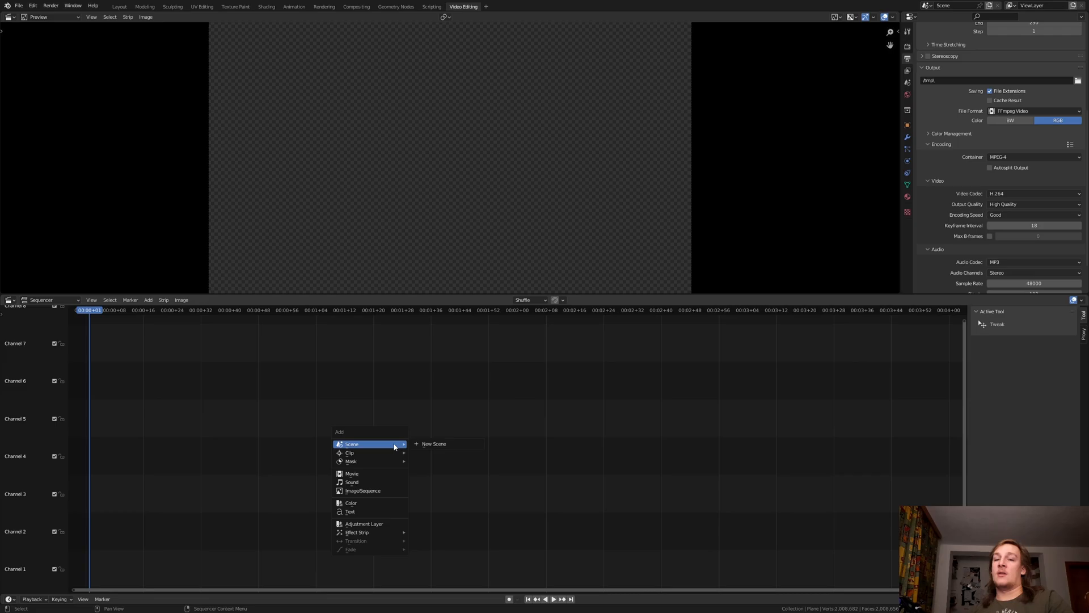
click(378, 492)
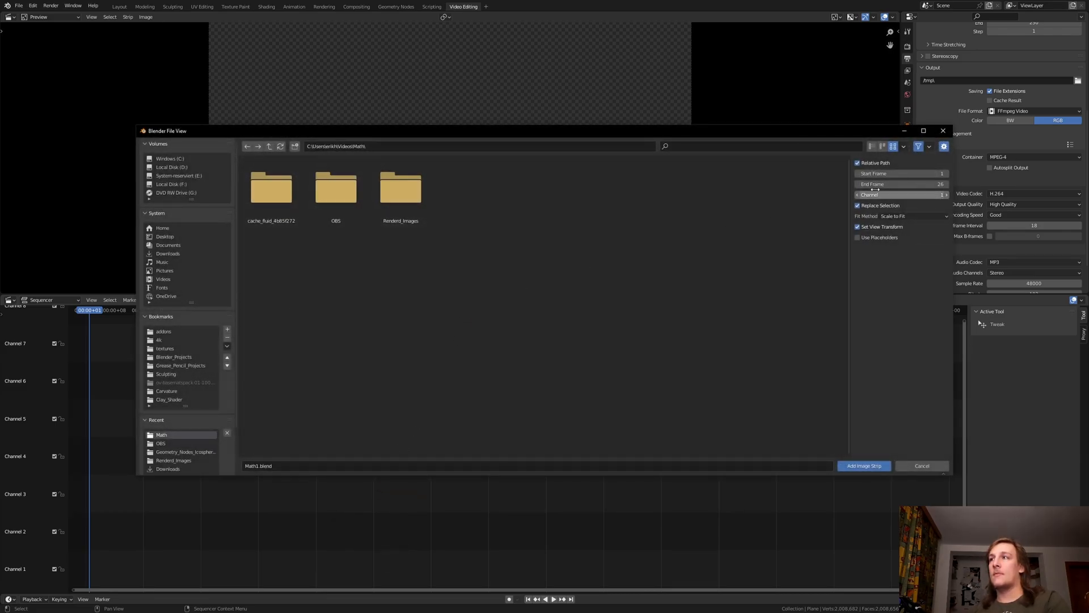
click(943, 130)
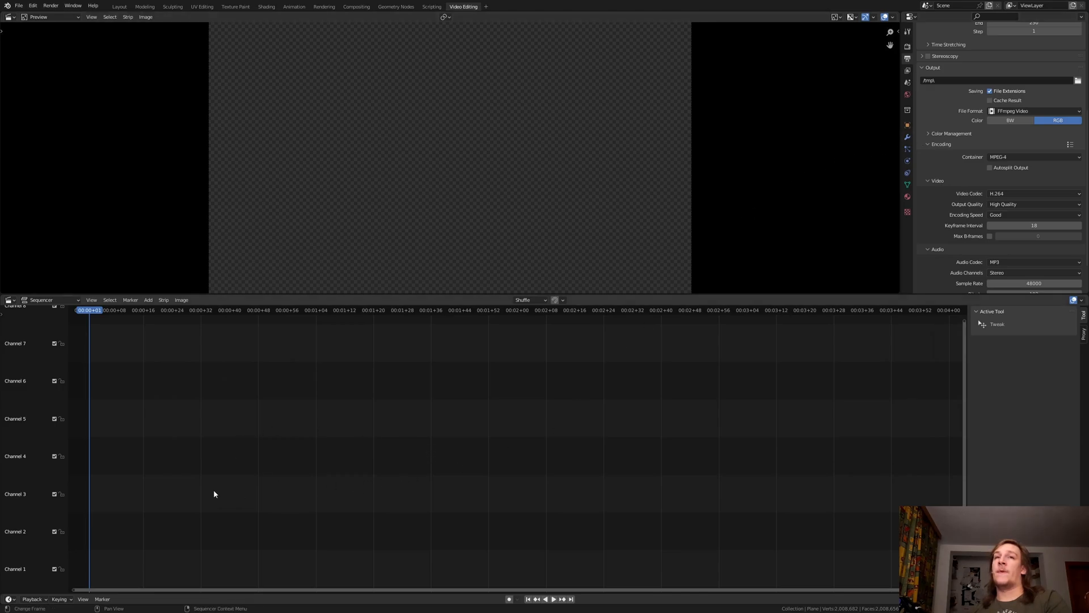
- Start rendering the animation with the video output settings
click(51, 6)
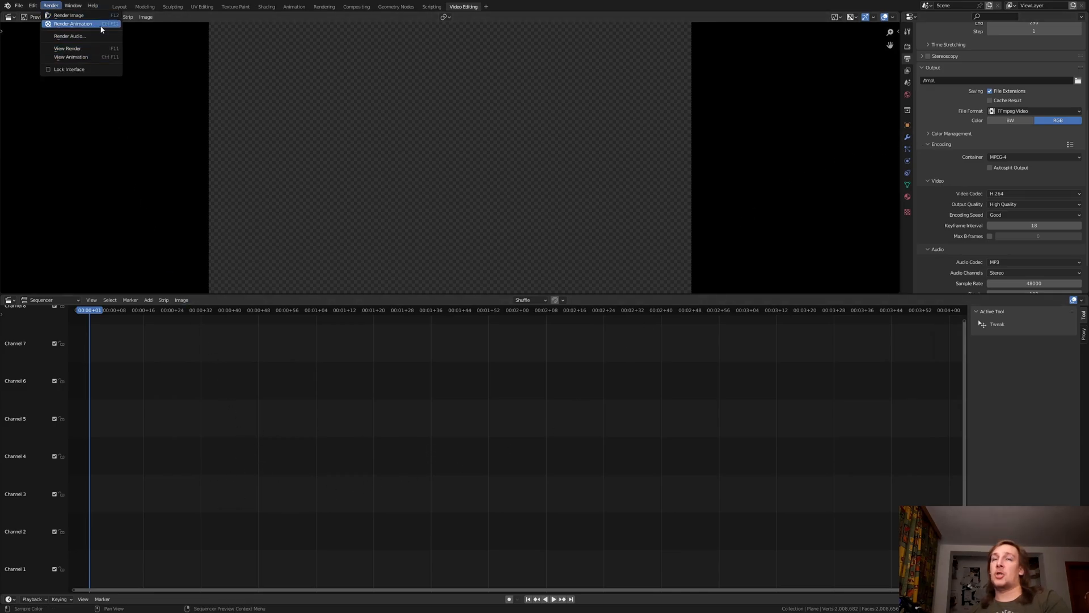